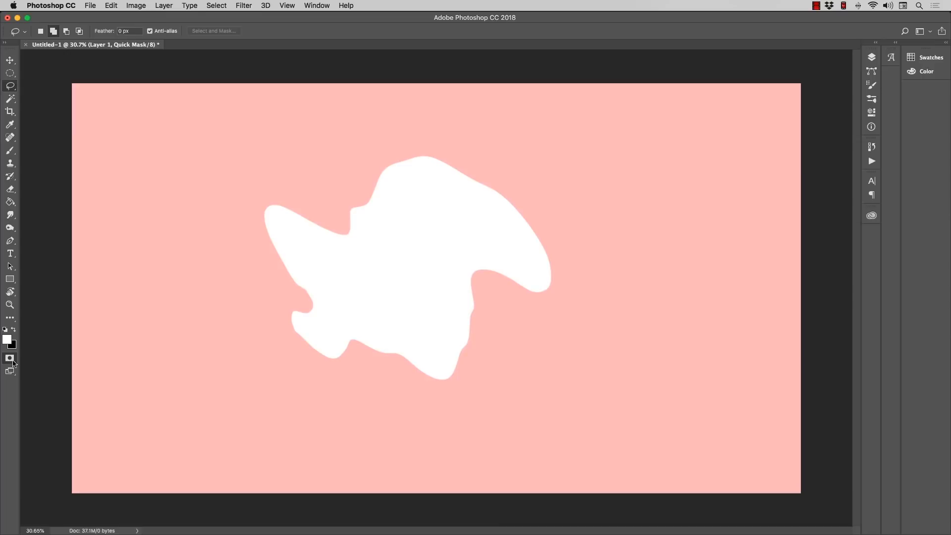
Step: In Quick Mask mode, paint a white zigzag off the shape's left side with the 002 Chalk Line Brush and preview the selection
{"action": "left_click", "coordinate": [13, 362]}
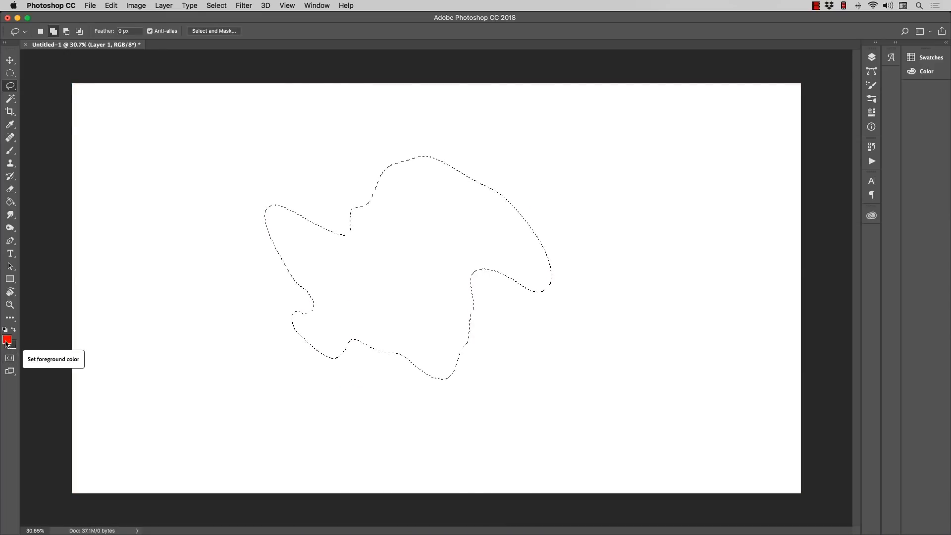
{"action": "left_click", "coordinate": [10, 358]}
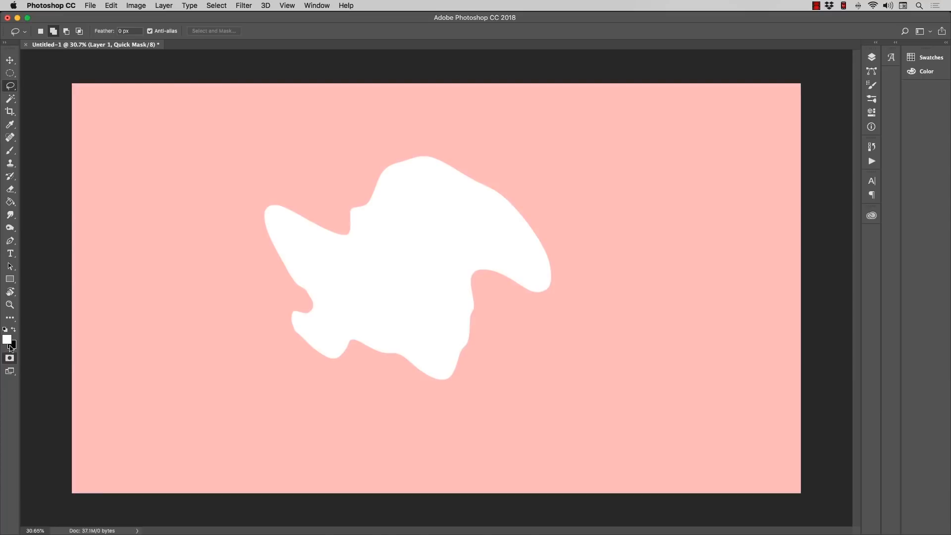
{"action": "left_click", "coordinate": [11, 151]}
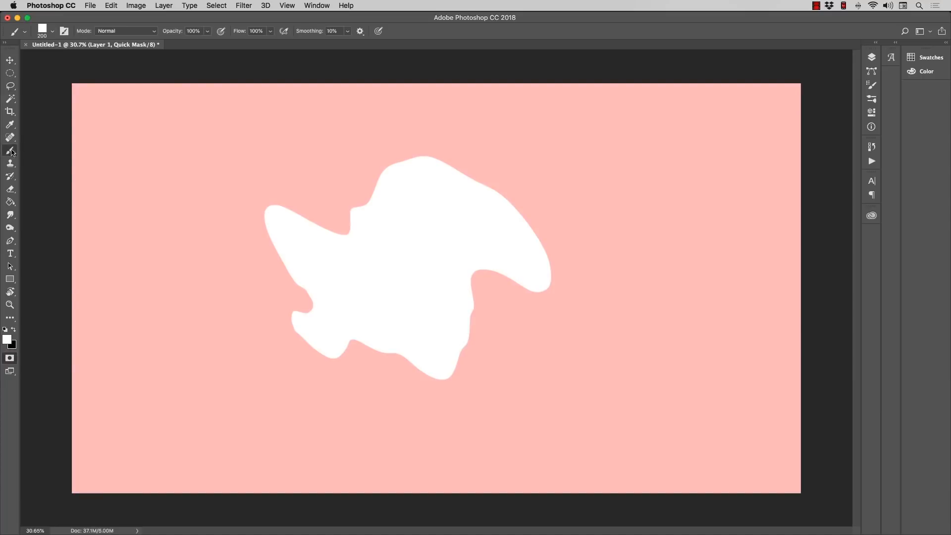
{"action": "left_click", "coordinate": [50, 38]}
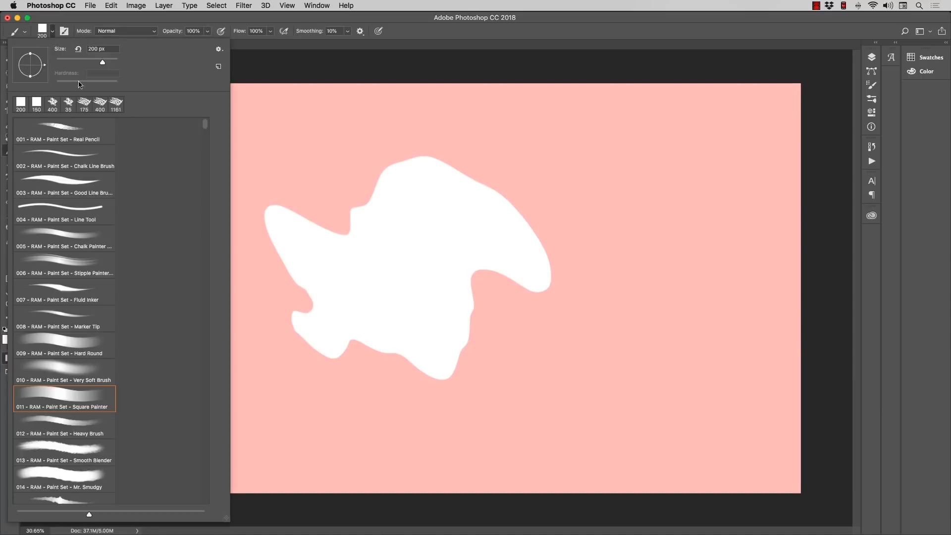
{"action": "left_click", "coordinate": [73, 150]}
{"action": "left_click", "coordinate": [249, 61]}
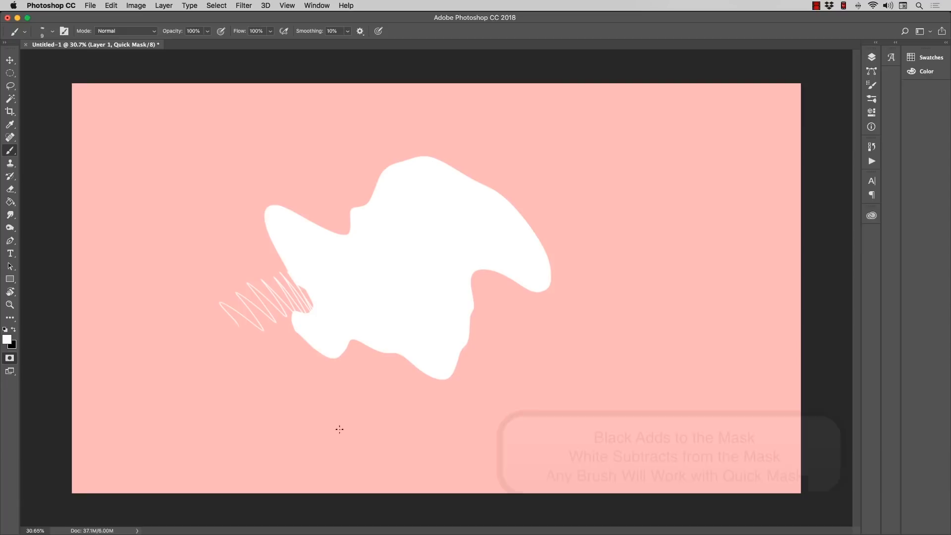
{"action": "key", "text": "q"}
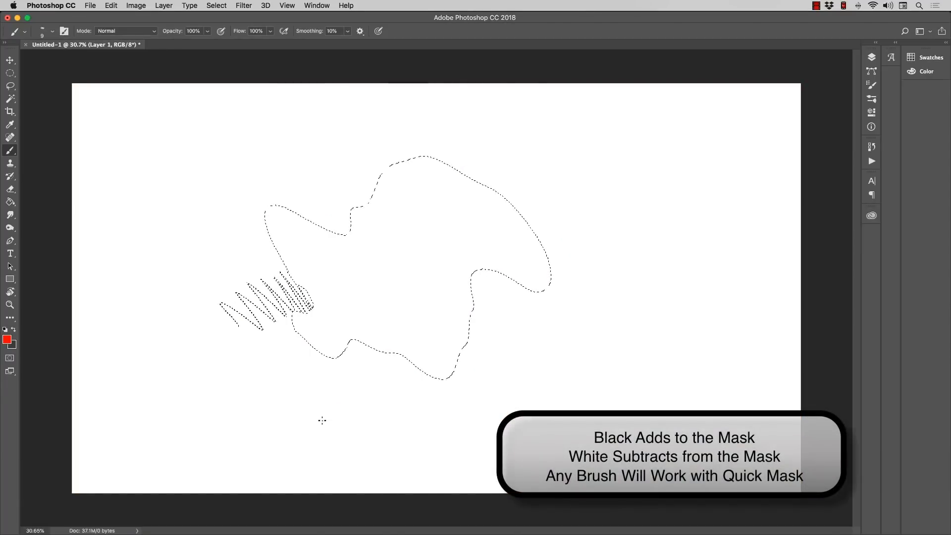
{"action": "key", "text": "q"}
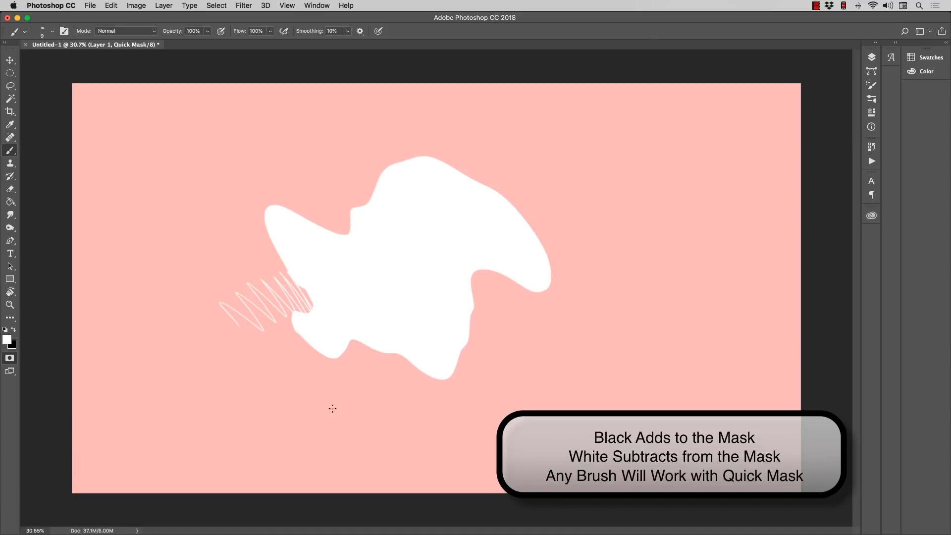
Step: Choose the 015 Dual Texture brush and paint white along the shape's upper edge to extend the unmasked area
{"action": "left_click", "coordinate": [52, 31]}
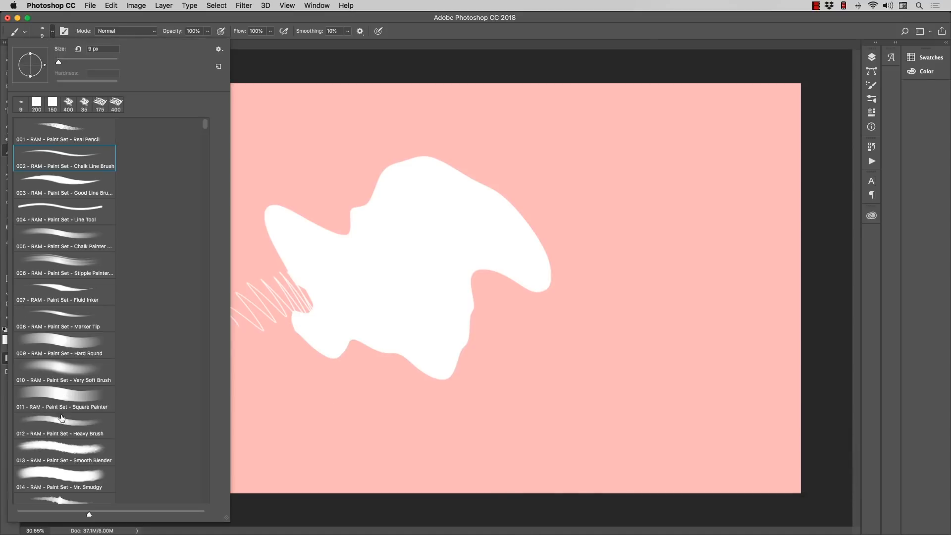
{"action": "left_click", "coordinate": [59, 498]}
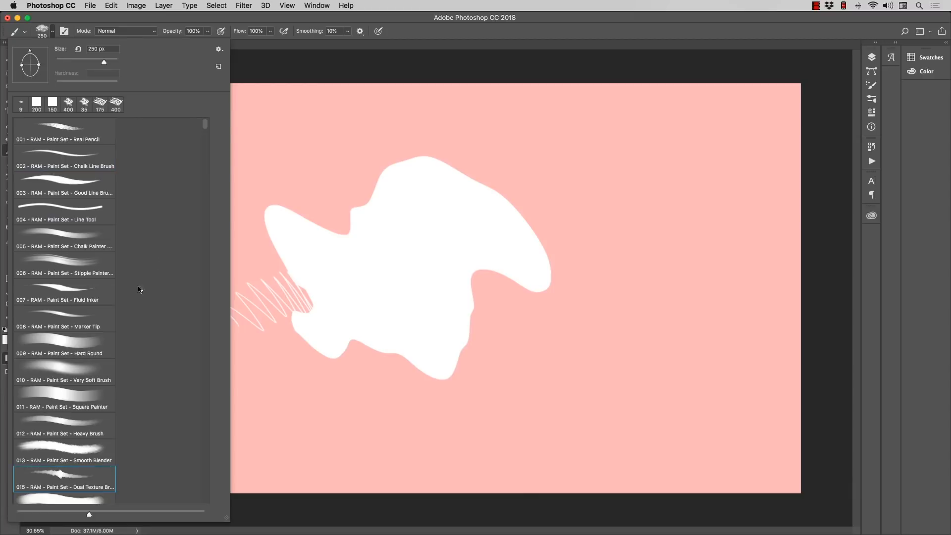
{"action": "left_click", "coordinate": [267, 59]}
{"action": "mouse_move", "coordinate": [300, 213]}
{"action": "left_mouse_down"}
{"action": "mouse_move", "coordinate": [335, 231]}
{"action": "mouse_move", "coordinate": [358, 225]}
{"action": "mouse_move", "coordinate": [340, 225]}
{"action": "mouse_move", "coordinate": [310, 196]}
{"action": "mouse_move", "coordinate": [365, 200]}
{"action": "mouse_move", "coordinate": [380, 175]}
{"action": "mouse_move", "coordinate": [370, 158]}
{"action": "mouse_move", "coordinate": [407, 144]}
{"action": "mouse_move", "coordinate": [446, 152]}
{"action": "mouse_move", "coordinate": [508, 198]}
{"action": "mouse_move", "coordinate": [519, 186]}
{"action": "mouse_move", "coordinate": [550, 244]}
{"action": "mouse_move", "coordinate": [538, 263]}
{"action": "left_mouse_up"}
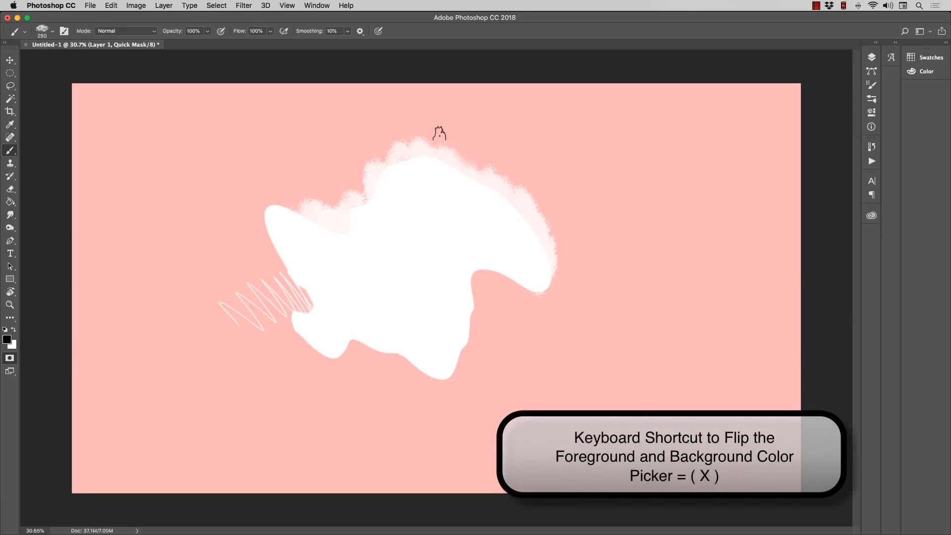
Step: Paint black over the shape's upper, right and lower edges with the textured brush, then touch up the mask with white strokes
{"action": "mouse_move", "coordinate": [445, 141]}
{"action": "left_mouse_down"}
{"action": "mouse_move", "coordinate": [428, 151]}
{"action": "mouse_move", "coordinate": [444, 162]}
{"action": "mouse_move", "coordinate": [491, 155]}
{"action": "mouse_move", "coordinate": [490, 187]}
{"action": "mouse_move", "coordinate": [491, 168]}
{"action": "mouse_move", "coordinate": [521, 187]}
{"action": "mouse_move", "coordinate": [538, 184]}
{"action": "mouse_move", "coordinate": [536, 216]}
{"action": "mouse_move", "coordinate": [553, 241]}
{"action": "mouse_move", "coordinate": [550, 254]}
{"action": "mouse_move", "coordinate": [518, 275]}
{"action": "mouse_move", "coordinate": [472, 267]}
{"action": "mouse_move", "coordinate": [478, 278]}
{"action": "mouse_move", "coordinate": [458, 332]}
{"action": "mouse_move", "coordinate": [463, 355]}
{"action": "mouse_move", "coordinate": [468, 338]}
{"action": "mouse_move", "coordinate": [442, 362]}
{"action": "left_mouse_up"}
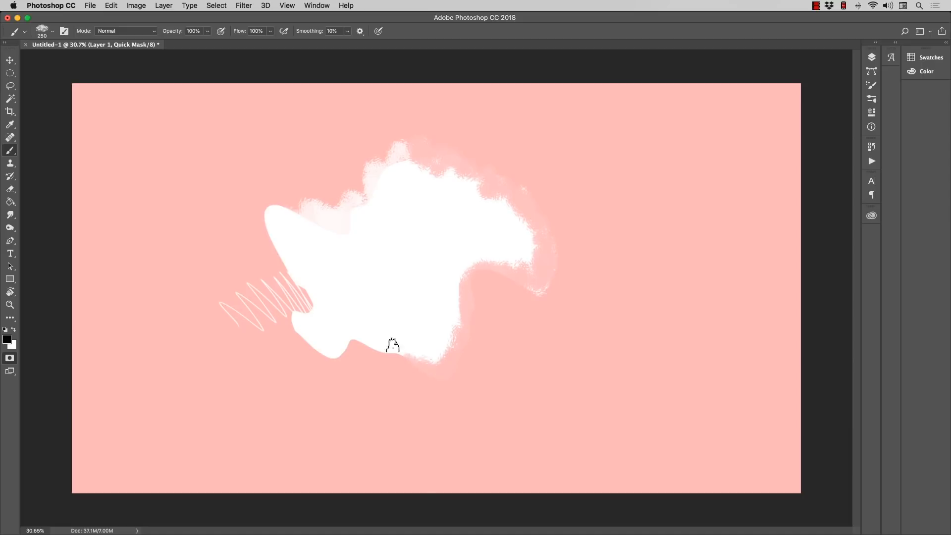
{"action": "mouse_move", "coordinate": [393, 345]}
{"action": "left_mouse_down"}
{"action": "mouse_move", "coordinate": [446, 347]}
{"action": "mouse_move", "coordinate": [472, 261]}
{"action": "left_mouse_up"}
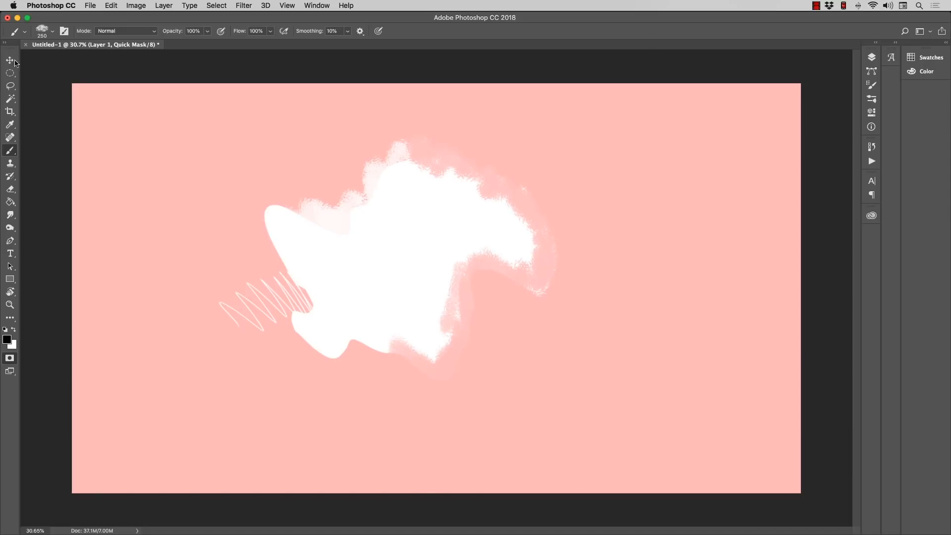
{"action": "left_click", "coordinate": [10, 305]}
{"action": "left_click_drag", "start_coordinate": [467, 221], "coordinate": [515, 201]}
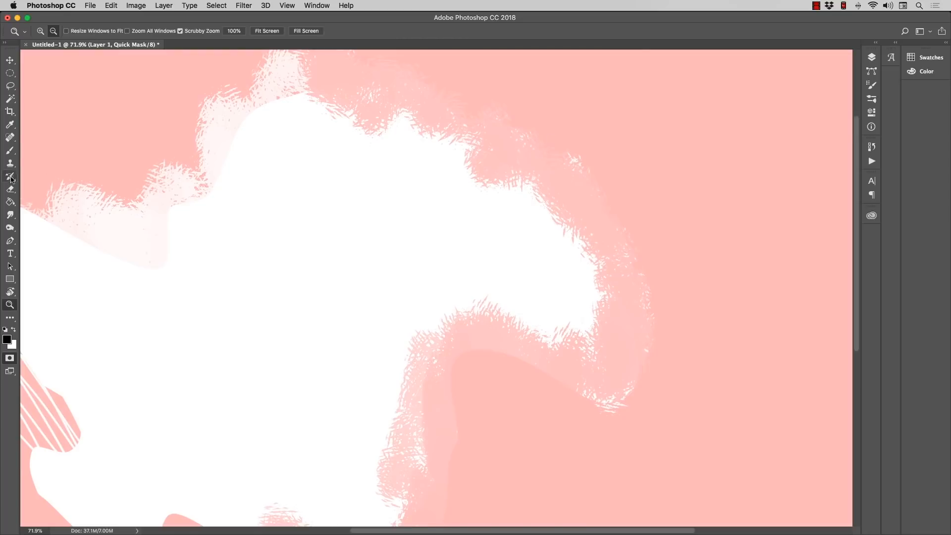
{"action": "left_click", "coordinate": [10, 150]}
{"action": "mouse_move", "coordinate": [393, 121]}
{"action": "left_mouse_down"}
{"action": "mouse_move", "coordinate": [335, 117]}
{"action": "mouse_move", "coordinate": [417, 108]}
{"action": "mouse_move", "coordinate": [440, 143]}
{"action": "mouse_move", "coordinate": [386, 148]}
{"action": "mouse_move", "coordinate": [317, 109]}
{"action": "mouse_move", "coordinate": [335, 128]}
{"action": "mouse_move", "coordinate": [390, 141]}
{"action": "mouse_move", "coordinate": [446, 133]}
{"action": "mouse_move", "coordinate": [472, 154]}
{"action": "mouse_move", "coordinate": [418, 170]}
{"action": "mouse_move", "coordinate": [455, 136]}
{"action": "mouse_move", "coordinate": [440, 130]}
{"action": "mouse_move", "coordinate": [392, 160]}
{"action": "mouse_move", "coordinate": [327, 128]}
{"action": "mouse_move", "coordinate": [308, 88]}
{"action": "mouse_move", "coordinate": [331, 104]}
{"action": "mouse_move", "coordinate": [310, 156]}
{"action": "mouse_move", "coordinate": [331, 180]}
{"action": "mouse_move", "coordinate": [445, 188]}
{"action": "mouse_move", "coordinate": [453, 164]}
{"action": "mouse_move", "coordinate": [509, 192]}
{"action": "mouse_move", "coordinate": [517, 182]}
{"action": "mouse_move", "coordinate": [557, 186]}
{"action": "mouse_move", "coordinate": [538, 192]}
{"action": "mouse_move", "coordinate": [575, 207]}
{"action": "mouse_move", "coordinate": [589, 274]}
{"action": "mouse_move", "coordinate": [608, 254]}
{"action": "mouse_move", "coordinate": [588, 294]}
{"action": "mouse_move", "coordinate": [552, 297]}
{"action": "mouse_move", "coordinate": [601, 296]}
{"action": "mouse_move", "coordinate": [543, 309]}
{"action": "mouse_move", "coordinate": [578, 318]}
{"action": "mouse_move", "coordinate": [510, 293]}
{"action": "mouse_move", "coordinate": [478, 317]}
{"action": "mouse_move", "coordinate": [497, 346]}
{"action": "mouse_move", "coordinate": [446, 301]}
{"action": "mouse_move", "coordinate": [390, 320]}
{"action": "mouse_move", "coordinate": [348, 344]}
{"action": "left_mouse_up"}
{"action": "key", "text": "x"}
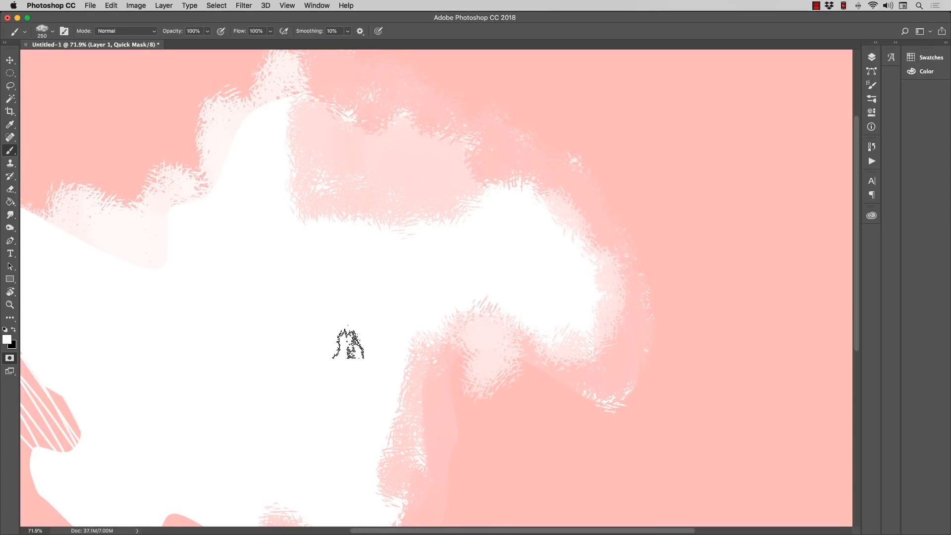
Step: Convert the quick mask to a selection, fill it with the red foreground color on Layer 1, and deselect
{"action": "key", "text": "q"}
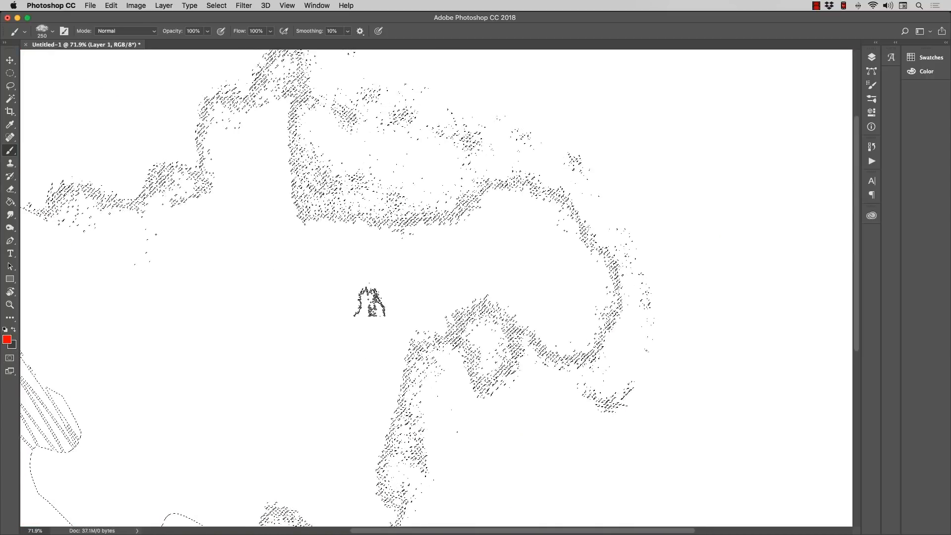
{"action": "left_click", "coordinate": [872, 58]}
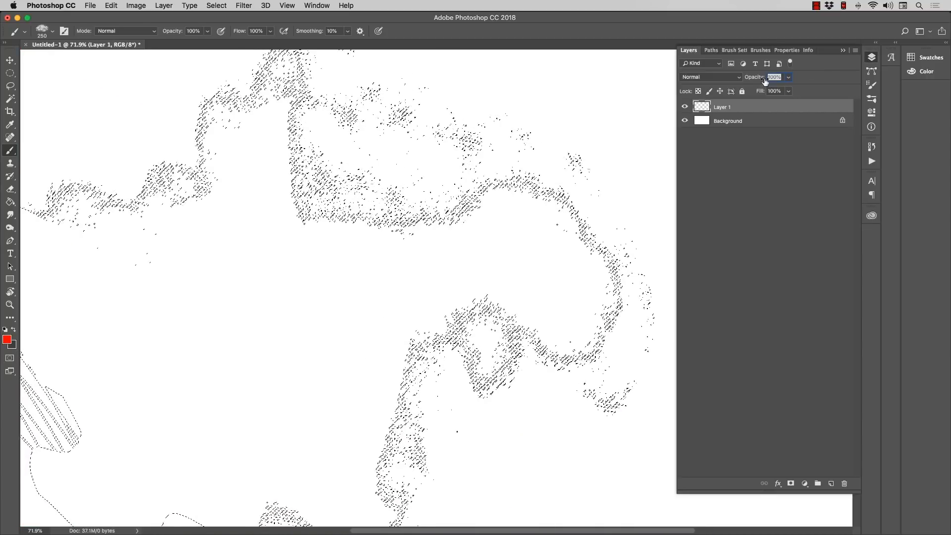
{"action": "left_click", "coordinate": [872, 58]}
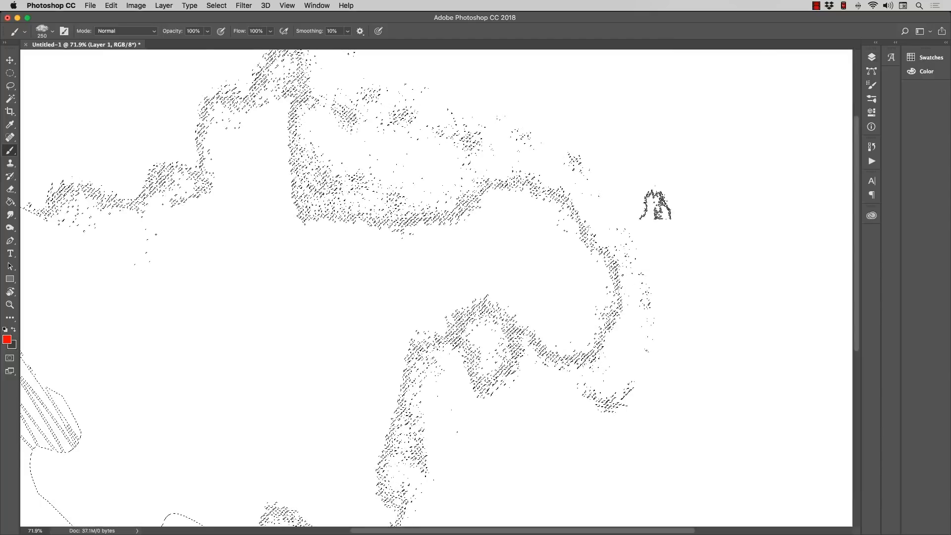
{"action": "left_click", "coordinate": [11, 202]}
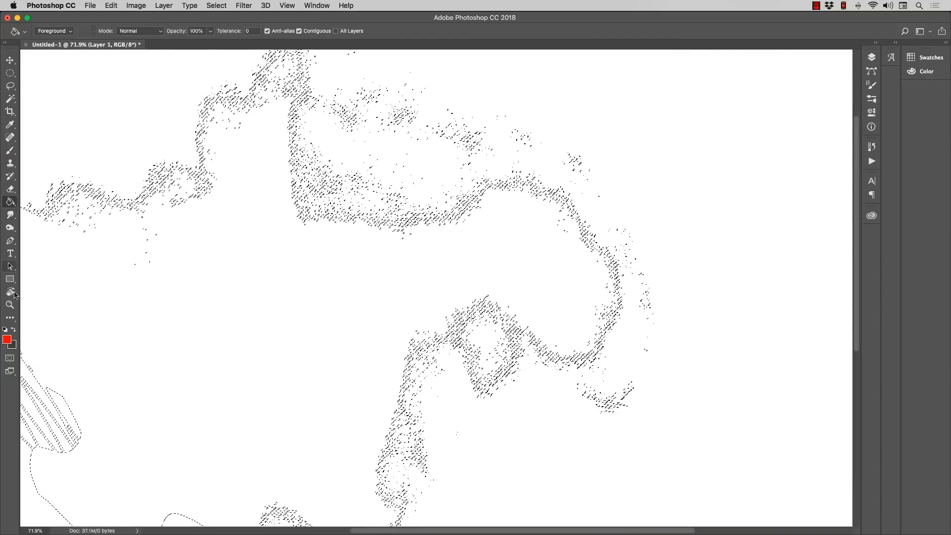
{"action": "left_click", "coordinate": [291, 307]}
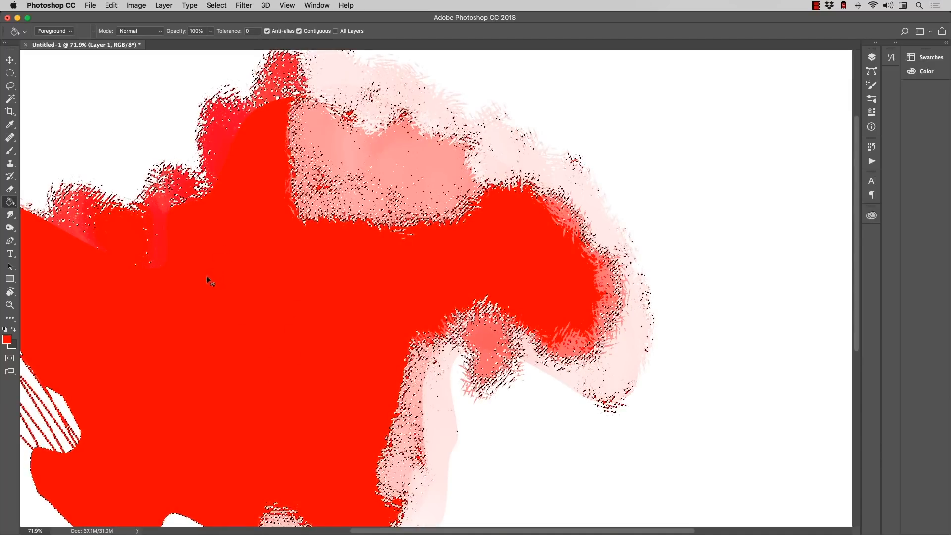
{"action": "key", "text": "super+d"}
{"action": "left_click_drag", "start_coordinate": [245, 240], "coordinate": [253, 291]}
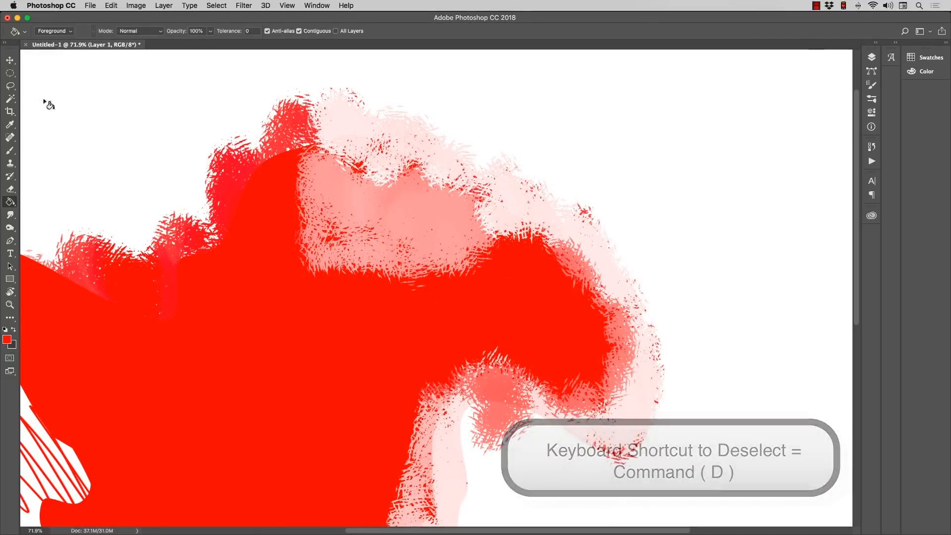
Step: Select the whole canvas, delete the red textured shape from Layer 1, and deselect
{"action": "left_click", "coordinate": [10, 304]}
{"action": "left_click_drag", "start_coordinate": [269, 283], "coordinate": [237, 285]}
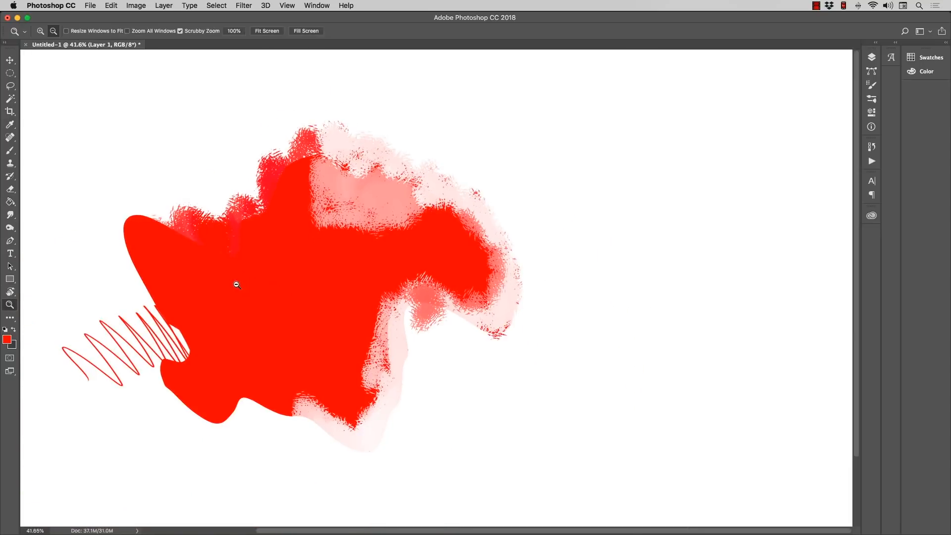
{"action": "key", "text": "super+a"}
{"action": "key", "text": "Delete"}
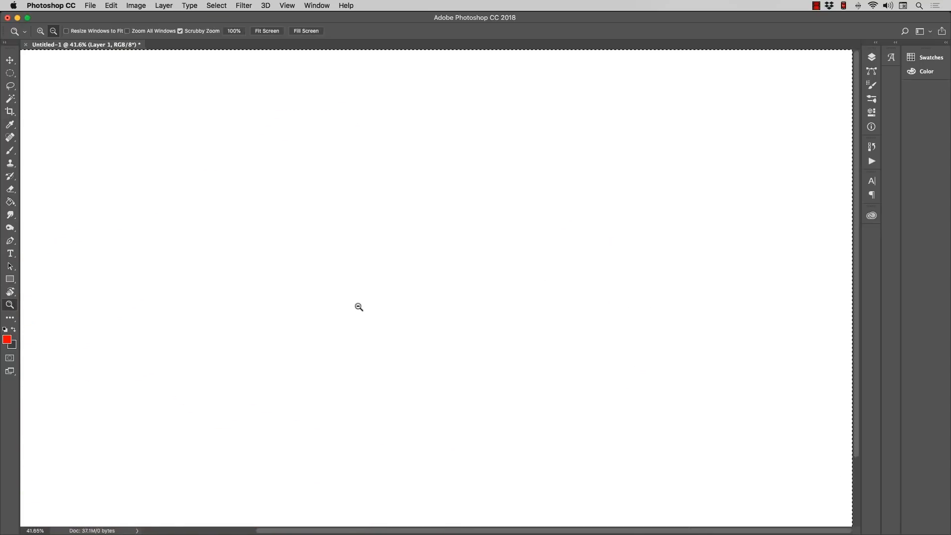
{"action": "left_click_drag", "start_coordinate": [359, 306], "coordinate": [332, 305]}
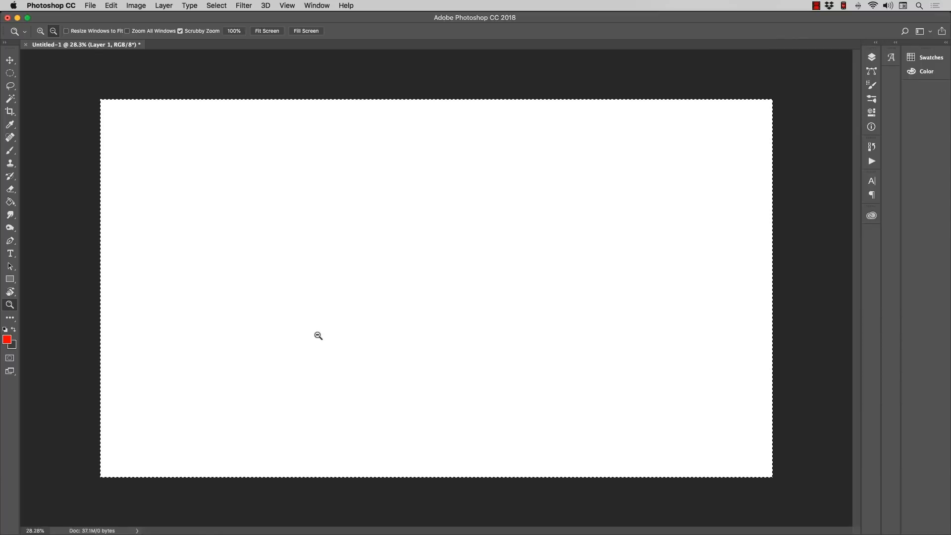
{"action": "key", "text": "super+d"}
Step: Draw a wide rectangular marquee around the middle of the canvas, fill it with the red foreground color, and deselect
{"action": "left_click", "coordinate": [10, 74]}
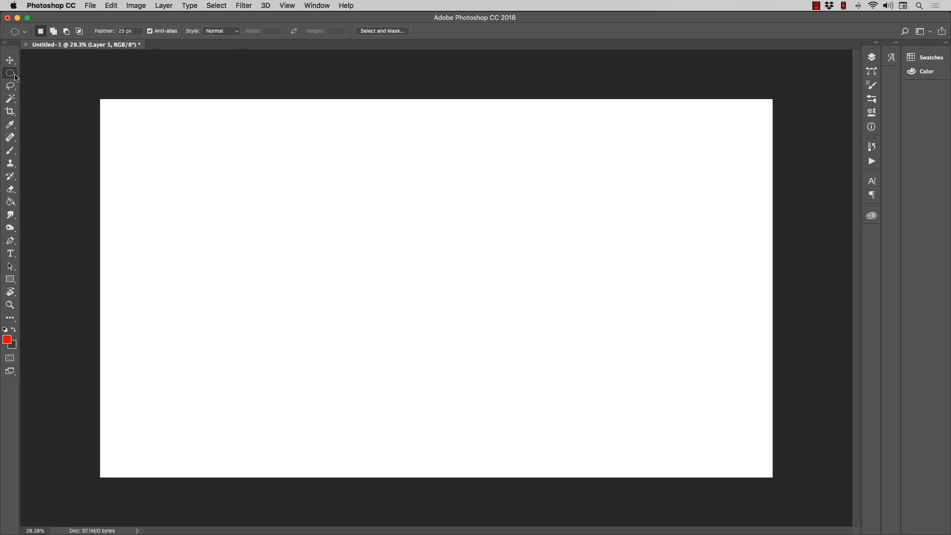
{"action": "right_click", "coordinate": [13, 74]}
{"action": "left_click", "coordinate": [39, 73]}
{"action": "left_click_drag", "start_coordinate": [201, 191], "coordinate": [613, 369]}
{"action": "left_click", "coordinate": [10, 202]}
{"action": "left_click", "coordinate": [266, 308]}
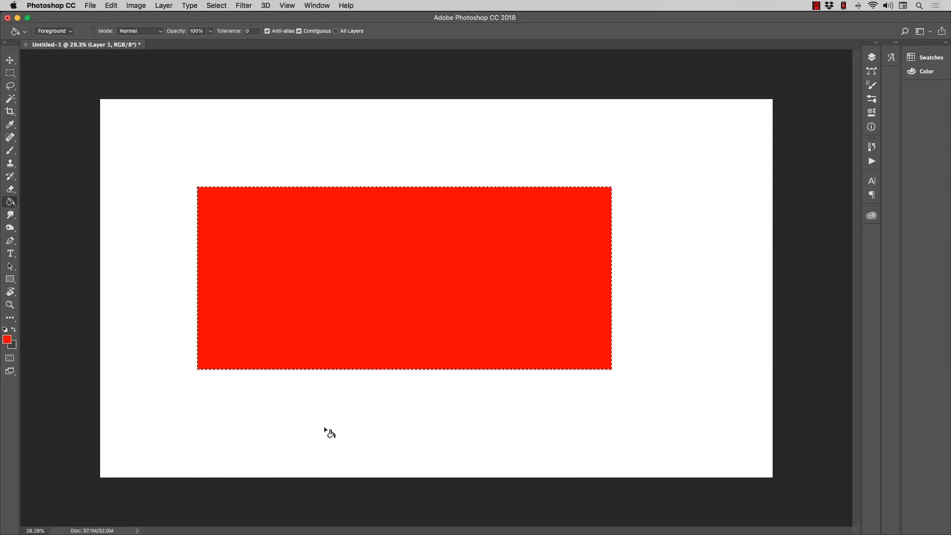
{"action": "key", "text": "super+d"}
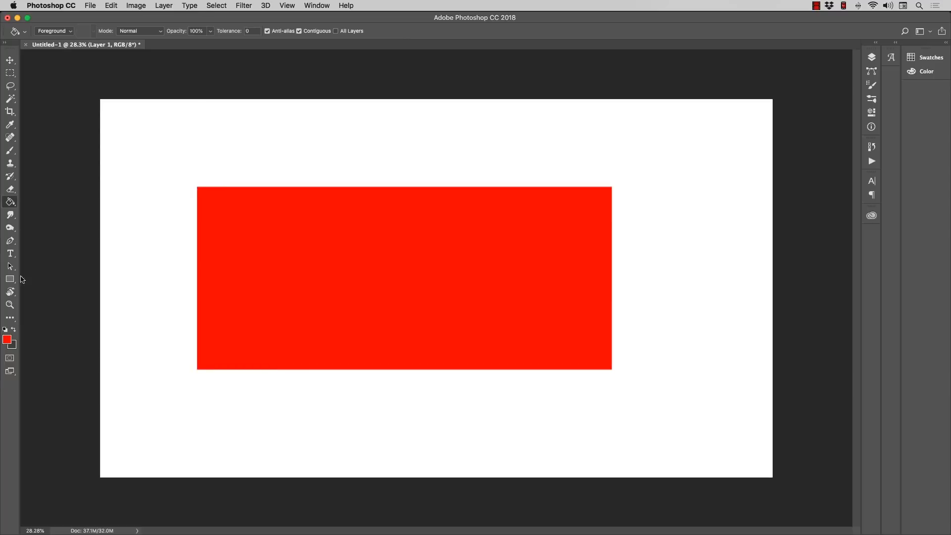
Step: Inspect the red rectangle's hard left edge up close, then delete all of Layer 1's content and deselect
{"action": "left_click", "coordinate": [10, 305]}
{"action": "left_click_drag", "start_coordinate": [173, 252], "coordinate": [261, 309]}
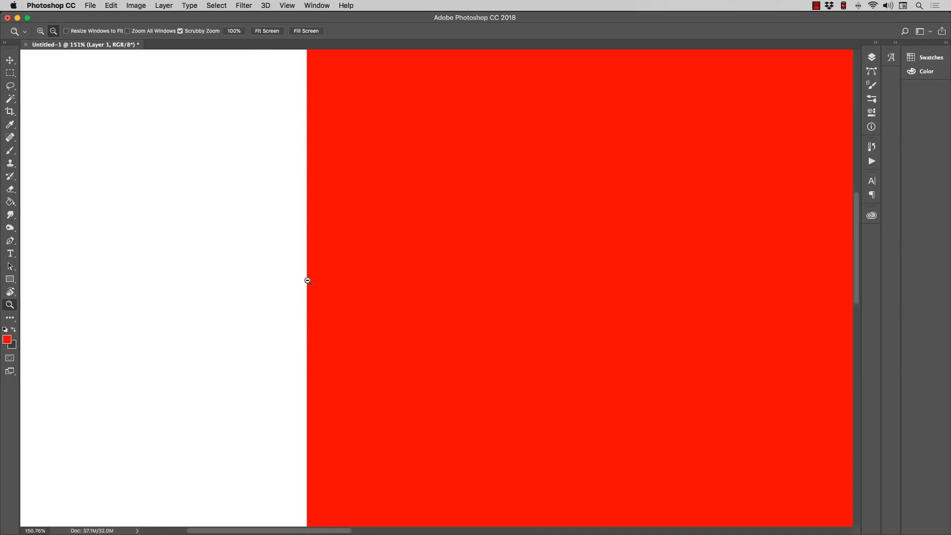
{"action": "left_click_drag", "start_coordinate": [306, 281], "coordinate": [234, 252]}
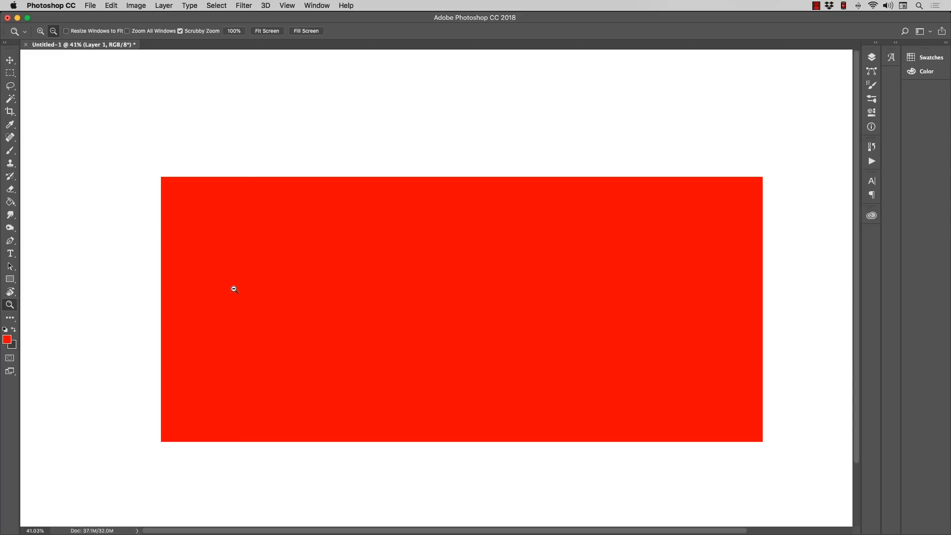
{"action": "key", "text": "super+a"}
{"action": "key", "text": "BackSpace"}
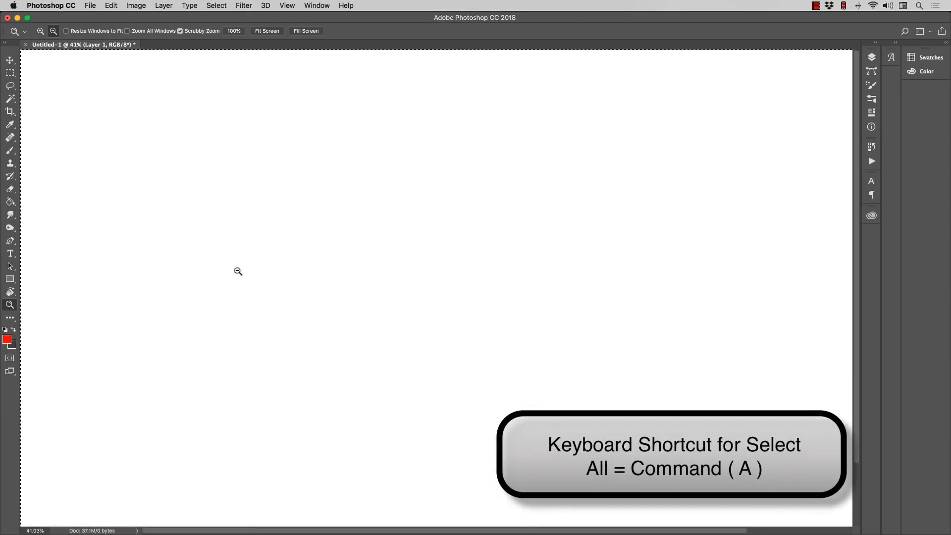
{"action": "key", "text": "super+d"}
Step: Draw a large feathered rectangular marquee on the canvas, fill it with red, and deselect
{"action": "left_click", "coordinate": [10, 73]}
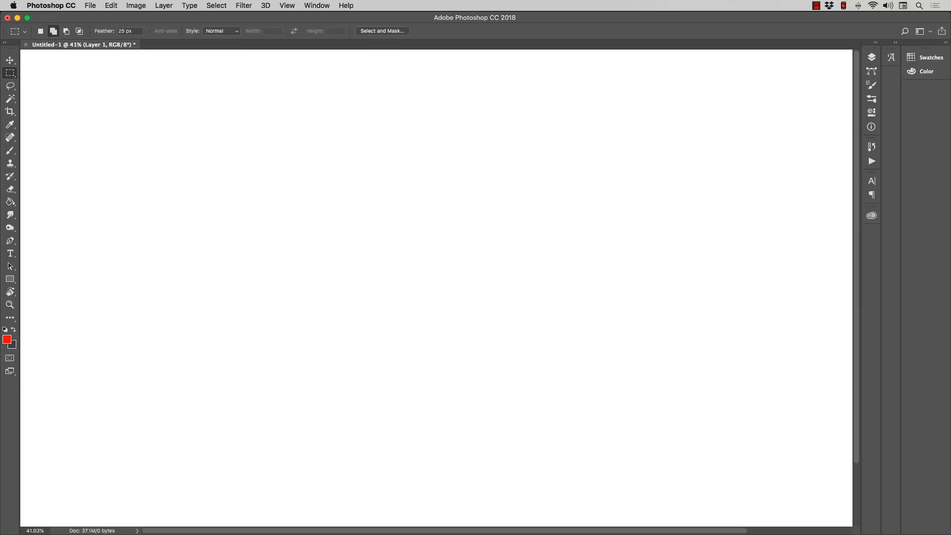
{"action": "left_click_drag", "start_coordinate": [158, 133], "coordinate": [703, 415]}
{"action": "left_click", "coordinate": [9, 202]}
{"action": "left_click", "coordinate": [317, 238]}
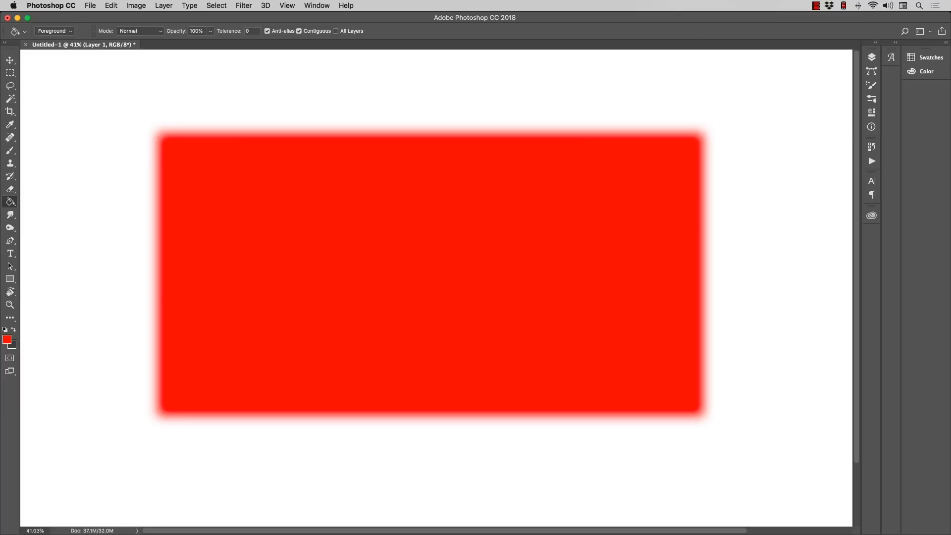
Step: Inspect the feathered rectangle's soft upper-left corner, then select the whole canvas and delete the red fill
{"action": "left_click", "coordinate": [10, 305]}
{"action": "left_click_drag", "start_coordinate": [436, 278], "coordinate": [410, 278]}
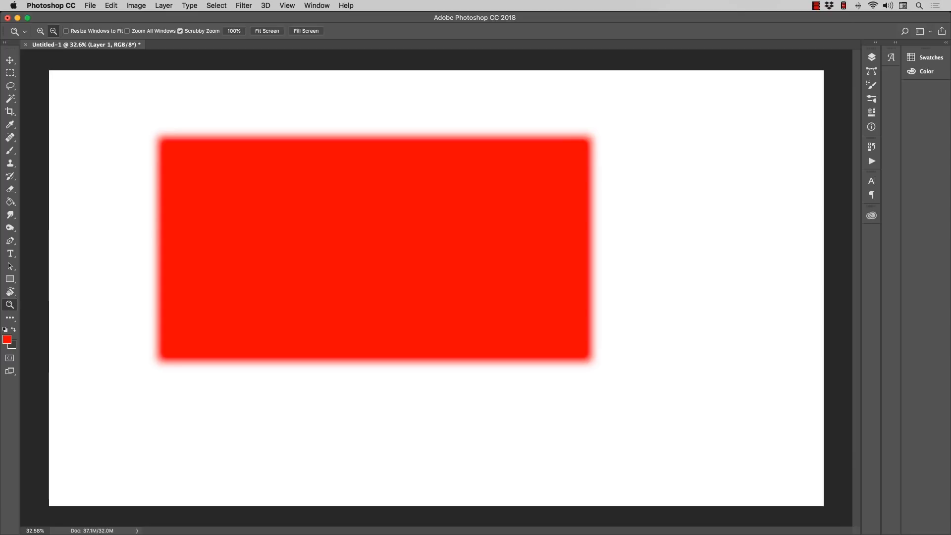
{"action": "left_click_drag", "start_coordinate": [139, 150], "coordinate": [228, 150]}
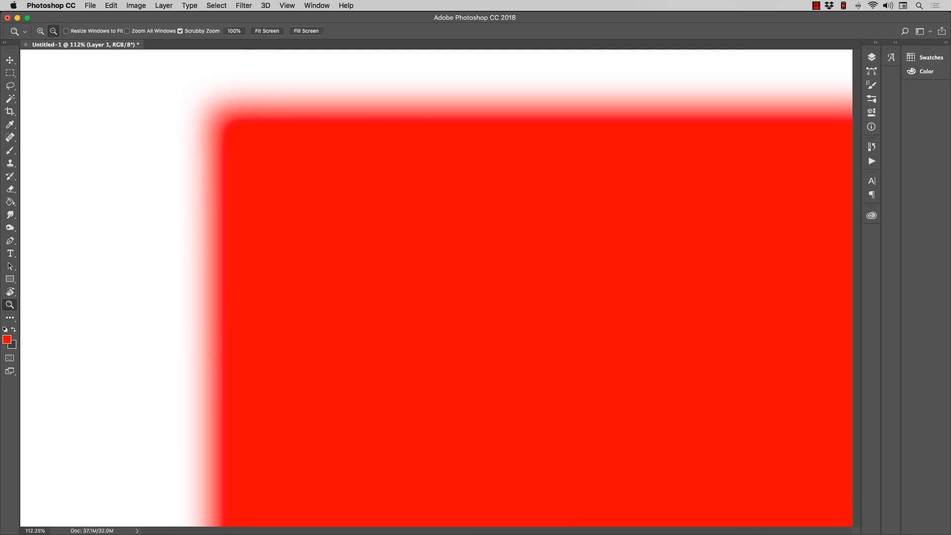
{"action": "left_click_drag", "start_coordinate": [227, 198], "coordinate": [153, 198]}
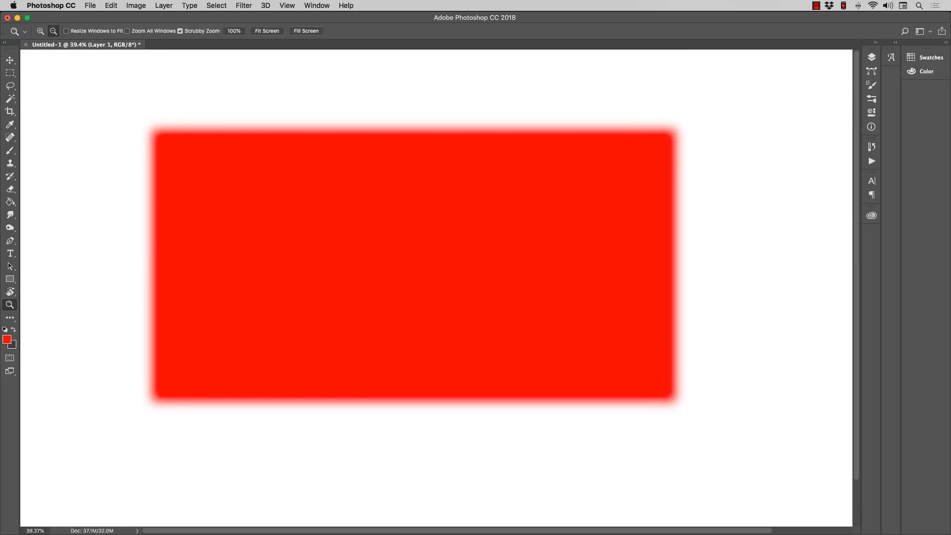
{"action": "key", "text": "super+a"}
{"action": "key", "text": "Delete"}
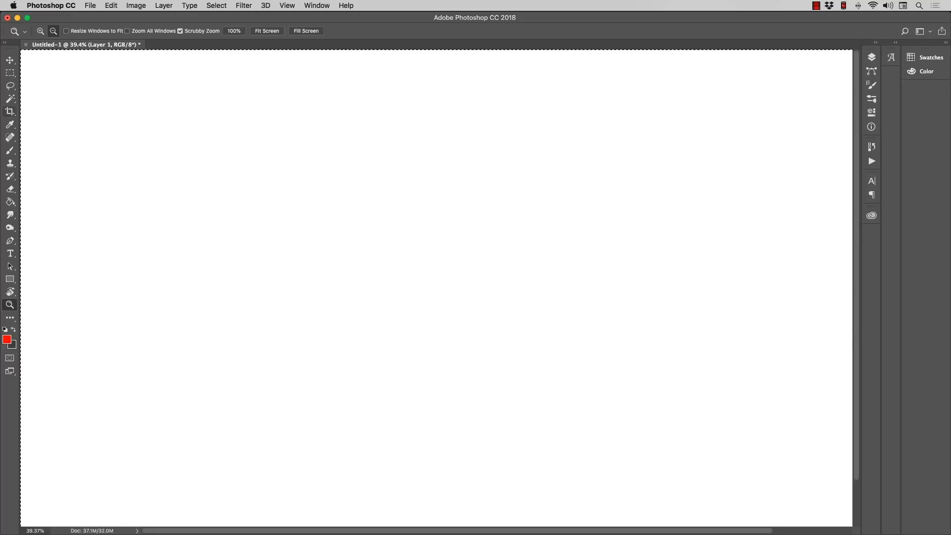
Step: Switch to the Elliptical Marquee tool and set its feather to 50 px
{"action": "key", "text": "m"}
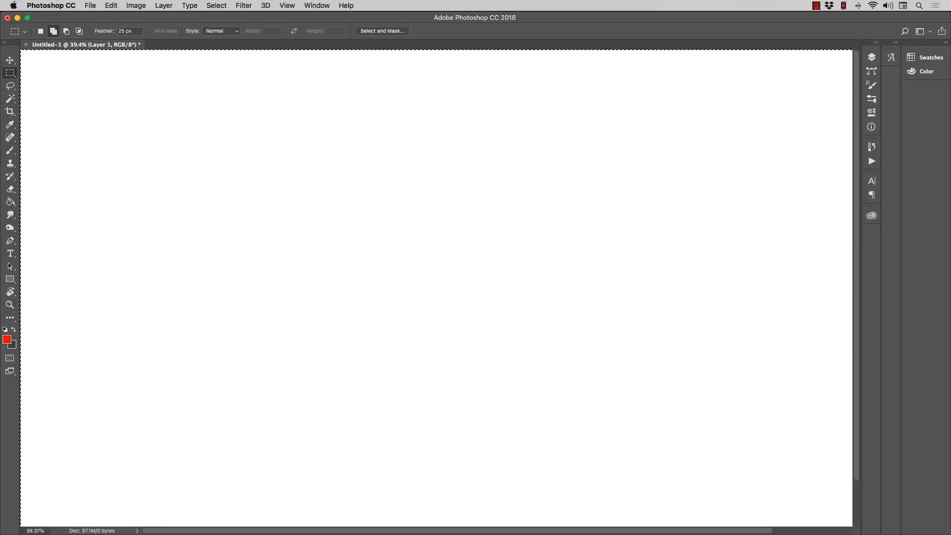
{"action": "right_click", "coordinate": [10, 73]}
{"action": "left_click", "coordinate": [65, 82]}
{"action": "right_click", "coordinate": [10, 73]}
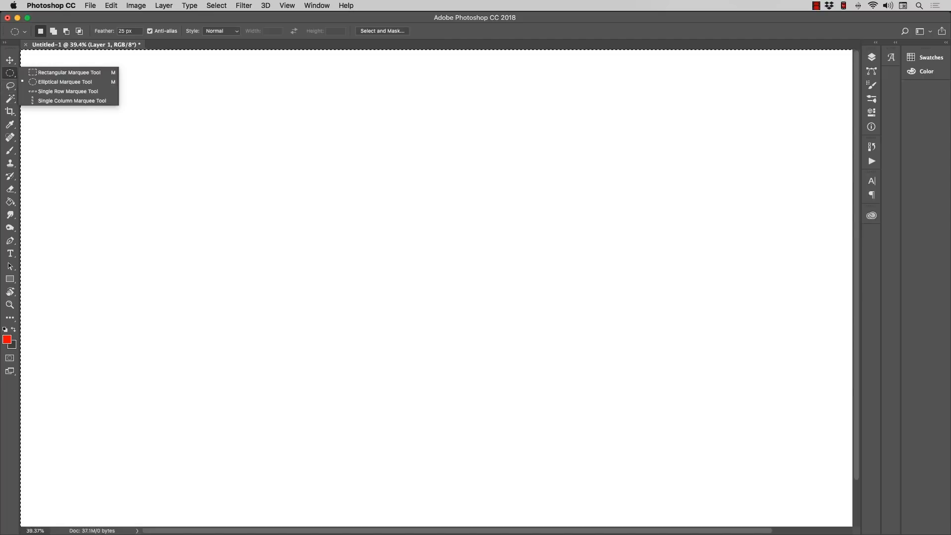
{"action": "left_click", "coordinate": [105, 31]}
{"action": "left_click", "coordinate": [105, 31]}
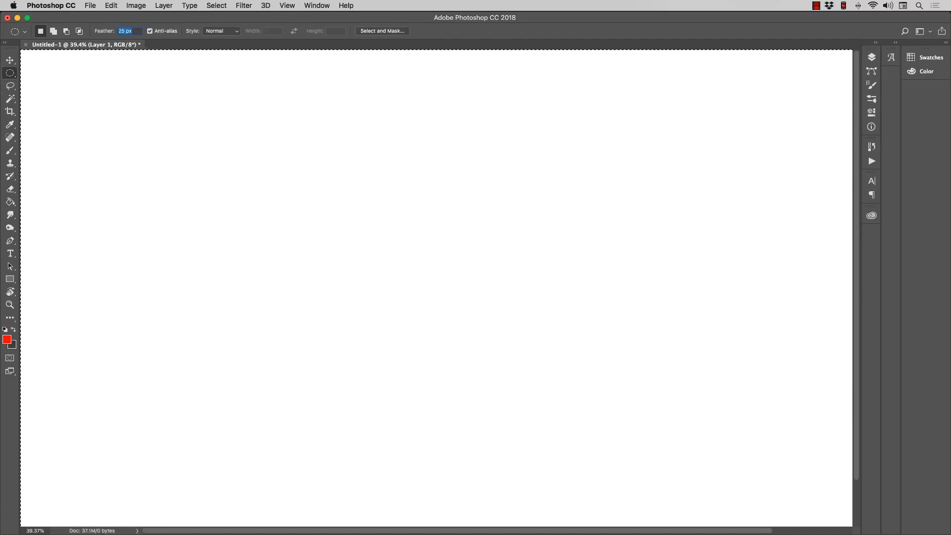
{"action": "type", "text": "50"}
{"action": "key", "text": "Return"}
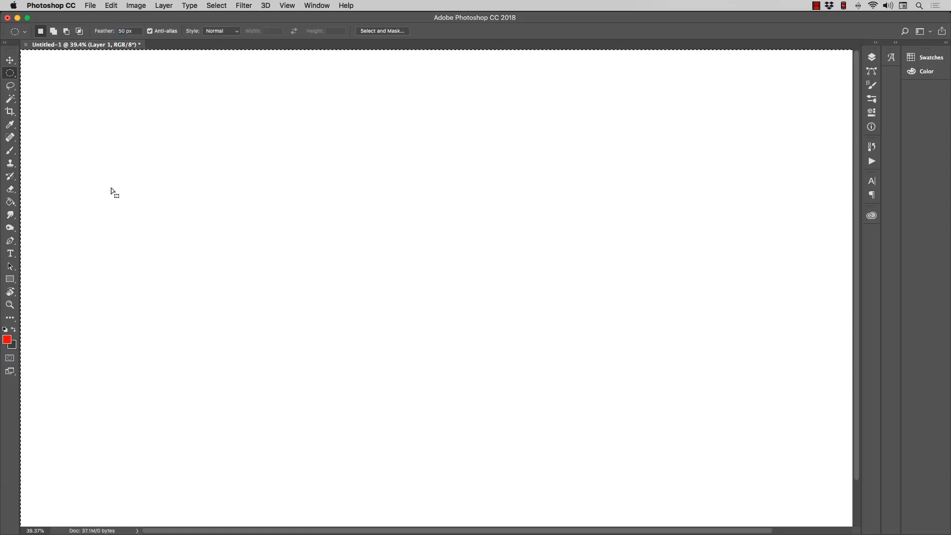
Step: Clear the existing selection, draw a large feathered elliptical marquee mid-canvas, fill it with red using the Paint Bucket, and deselect
{"action": "key", "text": "super+d"}
{"action": "left_click_drag", "start_coordinate": [178, 156], "coordinate": [646, 453]}
{"action": "left_click", "coordinate": [10, 202]}
{"action": "left_click", "coordinate": [259, 330]}
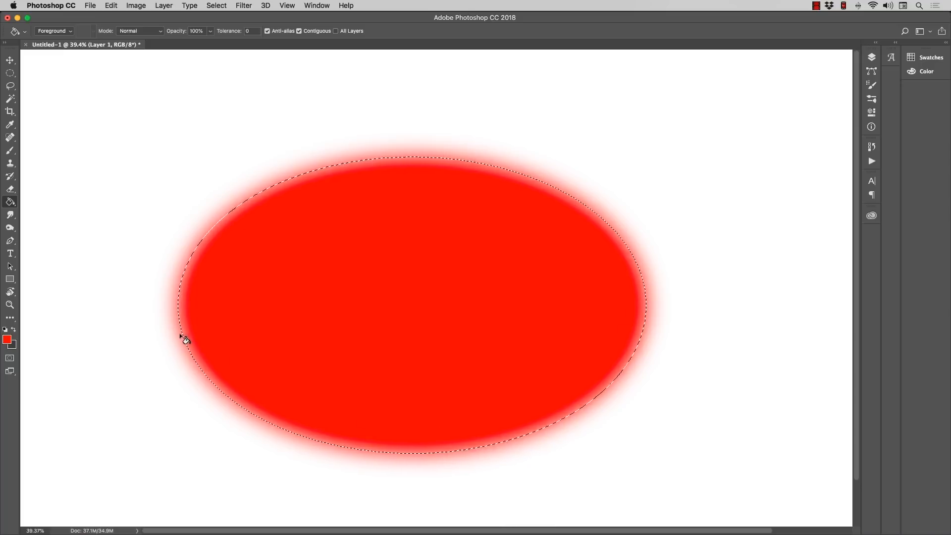
{"action": "key", "text": "super+d"}
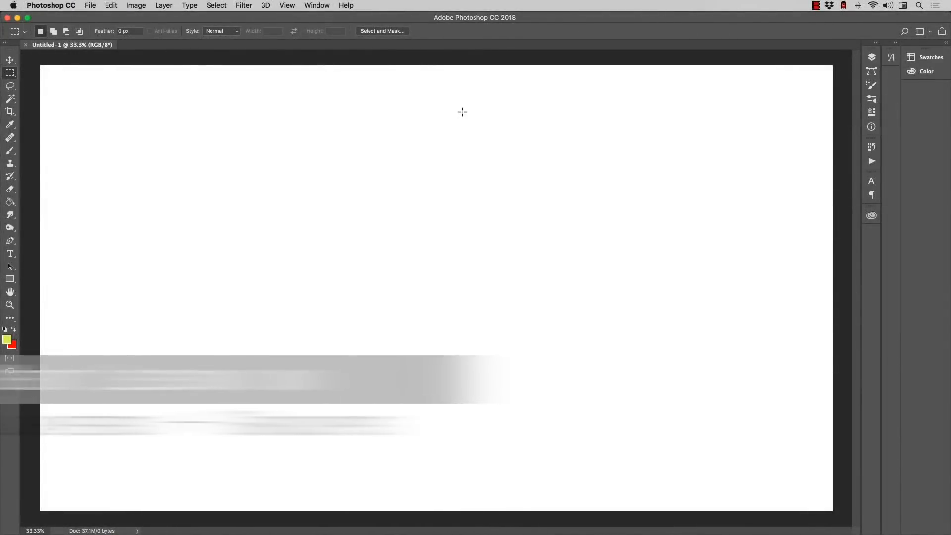
Step: Add a new blank layer above the Background layer
{"action": "left_click", "coordinate": [873, 57]}
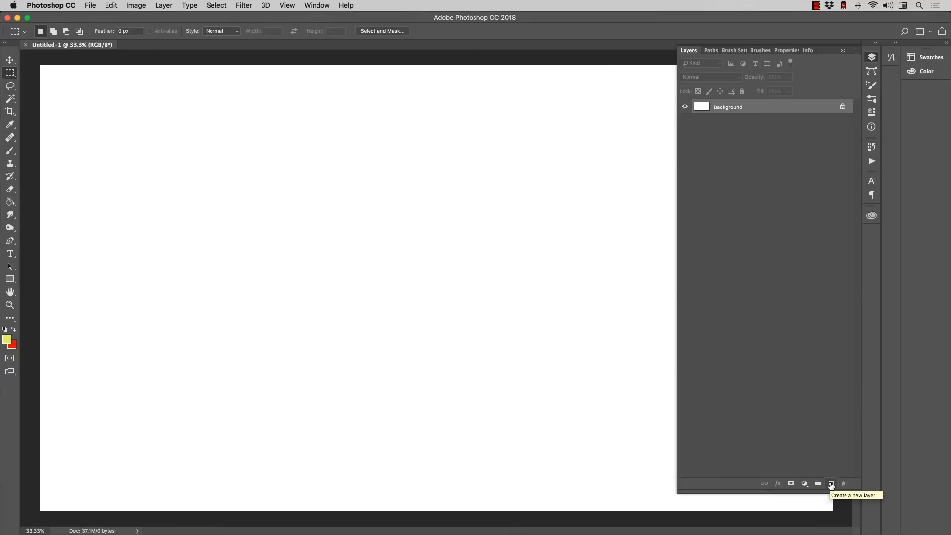
{"action": "left_click", "coordinate": [832, 484]}
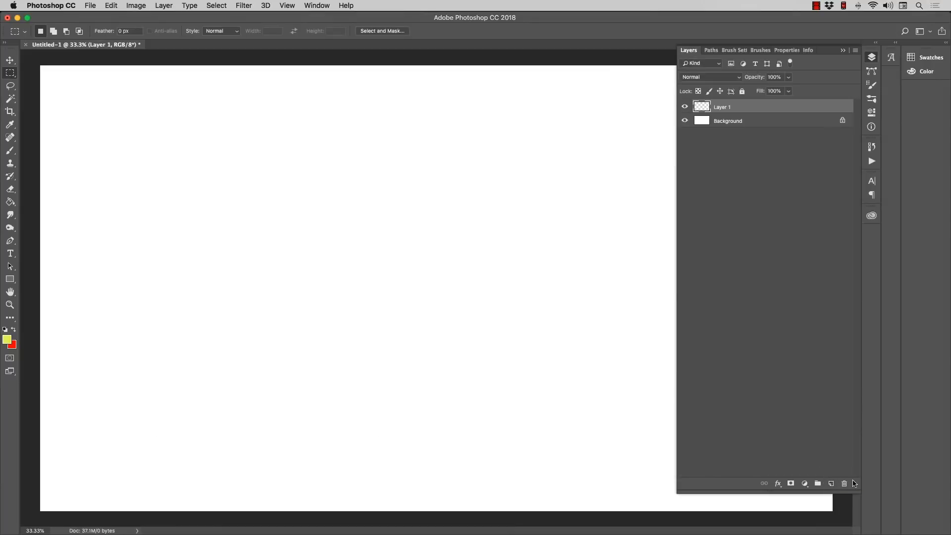
Step: Duplicate the blank Layer 1 four times and delete all four copies
{"action": "key", "text": "super+j"}
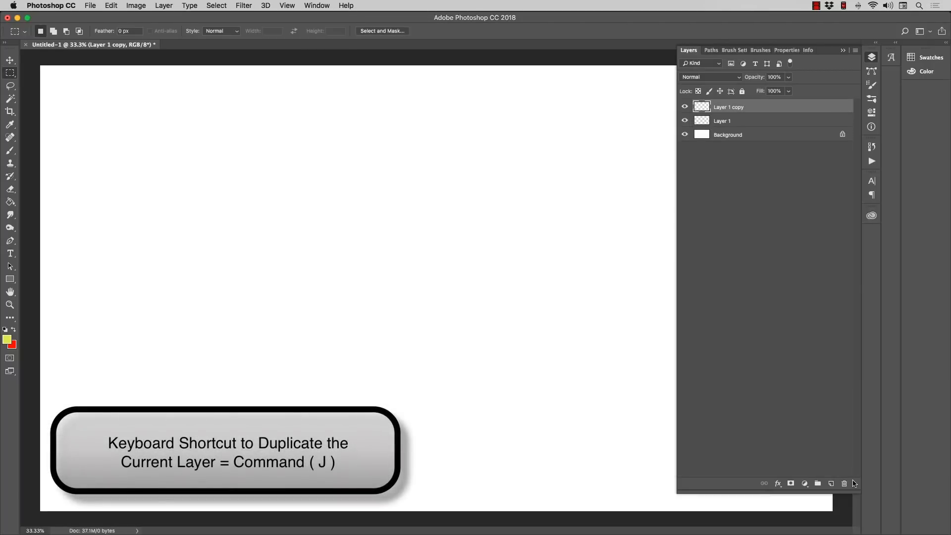
{"action": "key", "text": "super+j"}
{"action": "key", "text": "super+j"}
{"action": "key", "text": "super+j"}
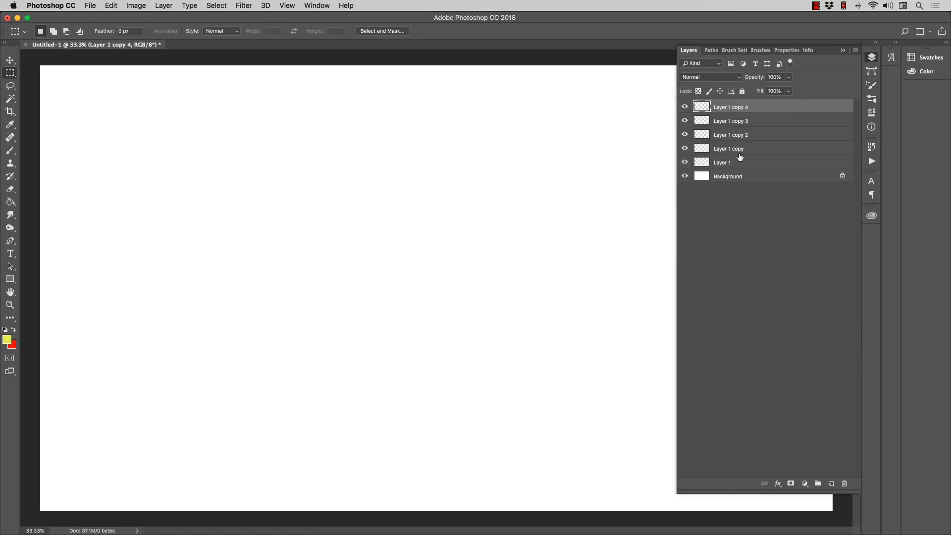
{"action": "key", "text": "BackSpace"}
{"action": "key", "text": "BackSpace"}
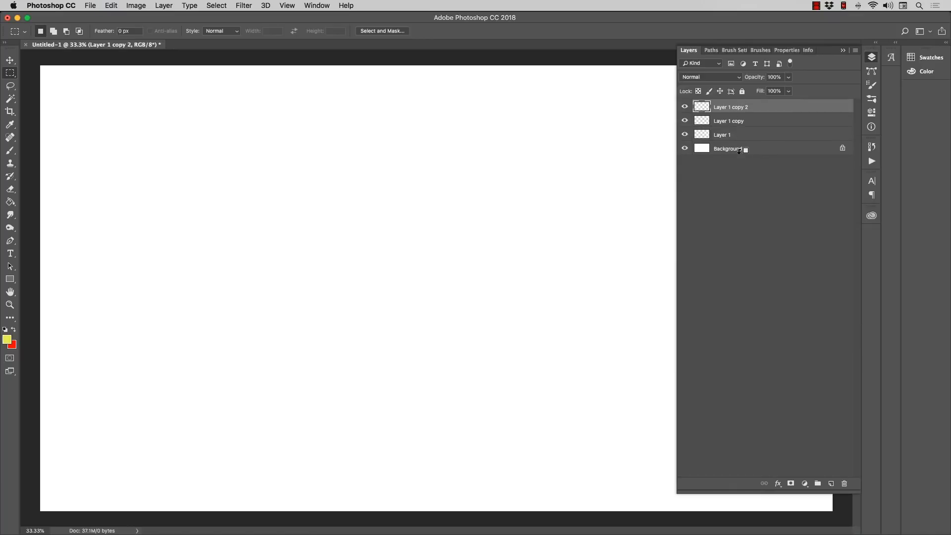
{"action": "key", "text": "BackSpace"}
{"action": "key", "text": "BackSpace"}
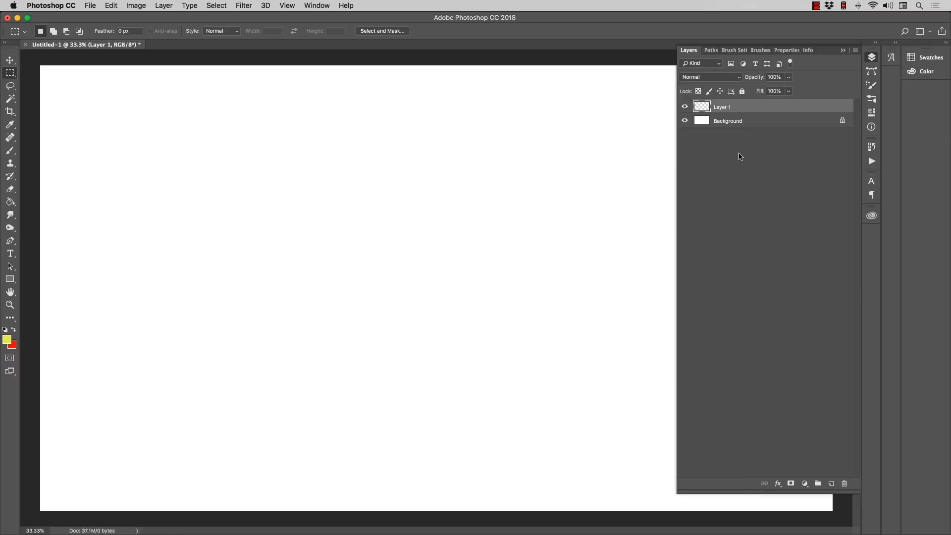
Step: Swap the foreground color to red and paint a large rough patch on Layer 1 with the Brush tool
{"action": "left_click", "coordinate": [14, 154]}
{"action": "left_click", "coordinate": [13, 330]}
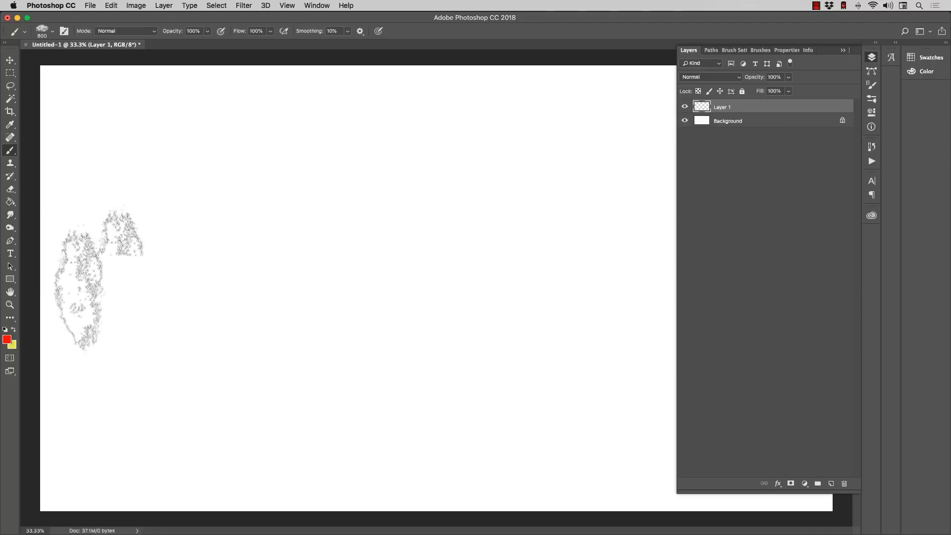
{"action": "mouse_move", "coordinate": [290, 233]}
{"action": "left_mouse_down"}
{"action": "mouse_move", "coordinate": [403, 340]}
{"action": "mouse_move", "coordinate": [329, 181]}
{"action": "mouse_move", "coordinate": [448, 243]}
{"action": "mouse_move", "coordinate": [295, 293]}
{"action": "mouse_move", "coordinate": [392, 314]}
{"action": "mouse_move", "coordinate": [397, 302]}
{"action": "left_mouse_up"}
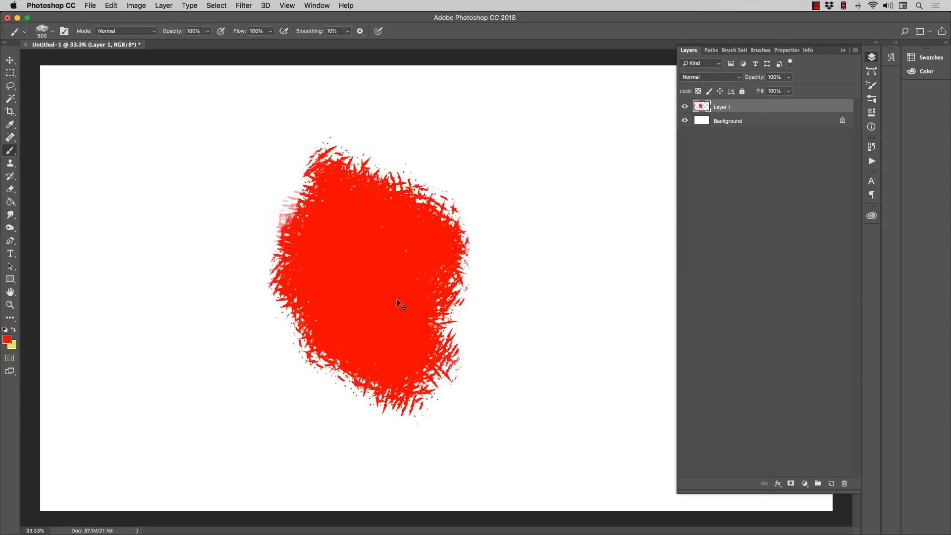
Step: Duplicate the painted Layer 1 and undo the duplication
{"action": "key", "text": "super+j"}
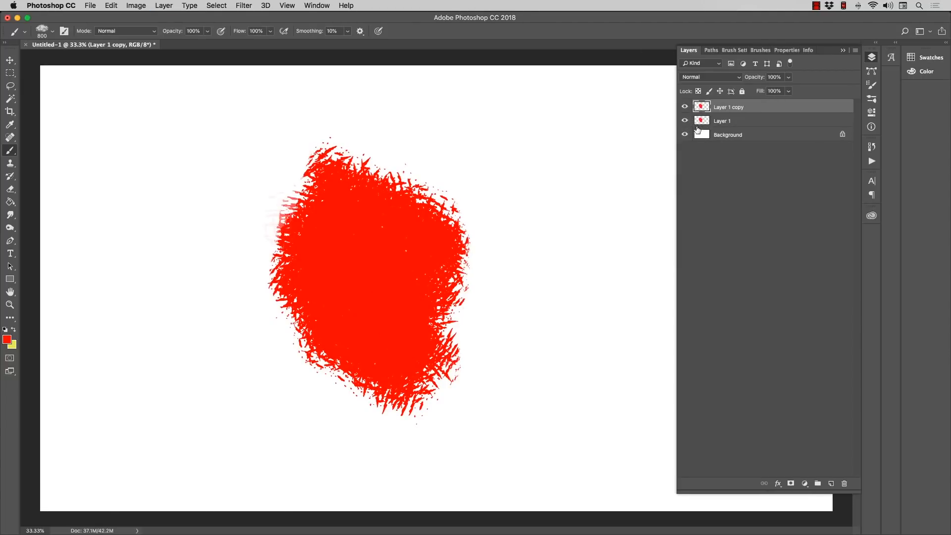
{"action": "key", "text": "super+z"}
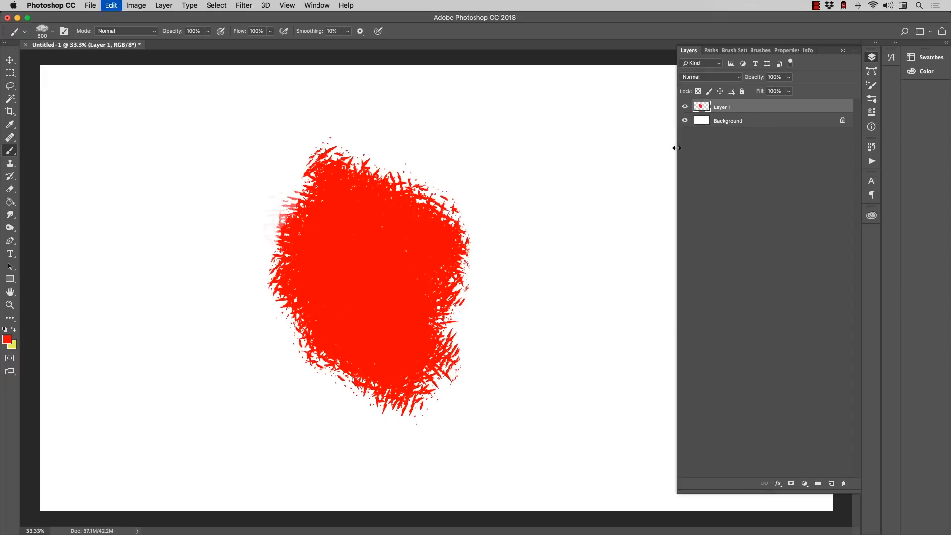
Step: Create a new layer named "Top Select" with a Red color label above Layer 1
{"action": "left_click", "coordinate": [163, 5]}
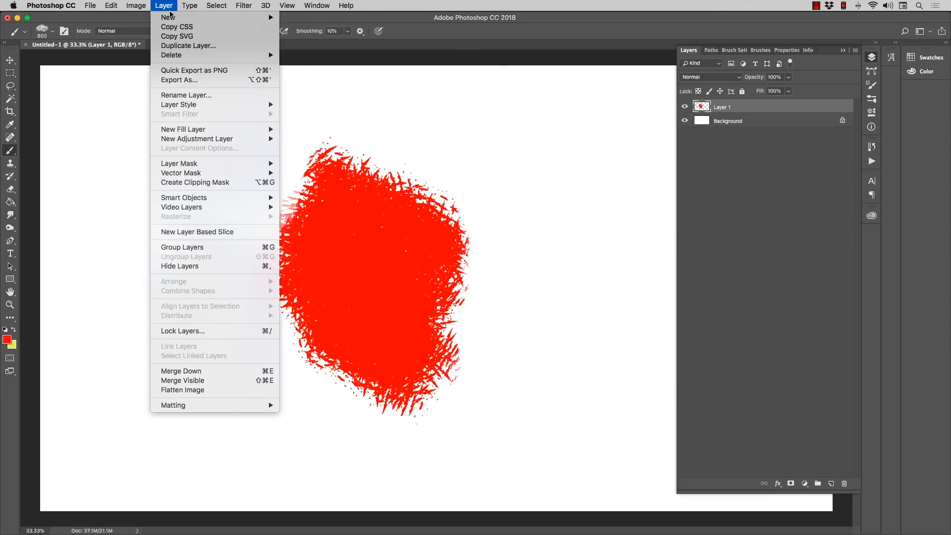
{"action": "mouse_move", "coordinate": [171, 17]}
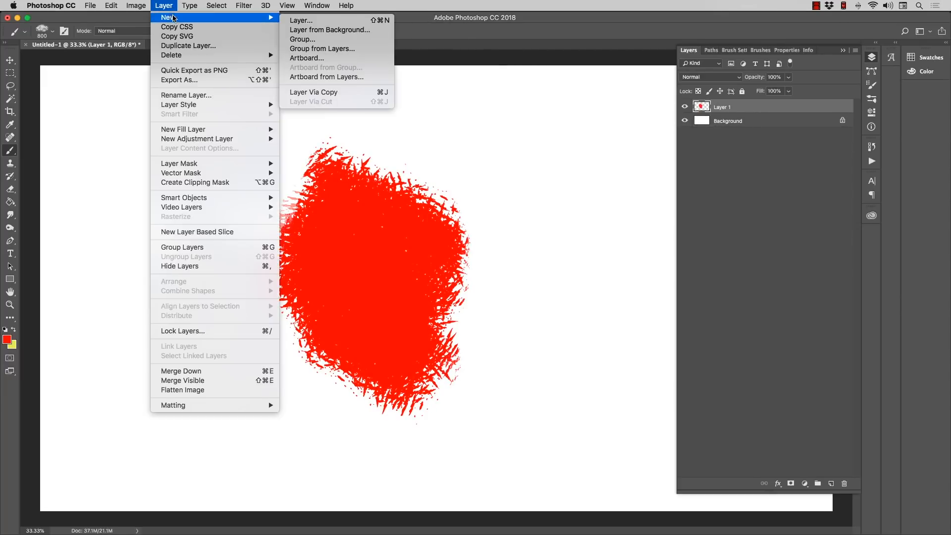
{"action": "left_click", "coordinate": [311, 23]}
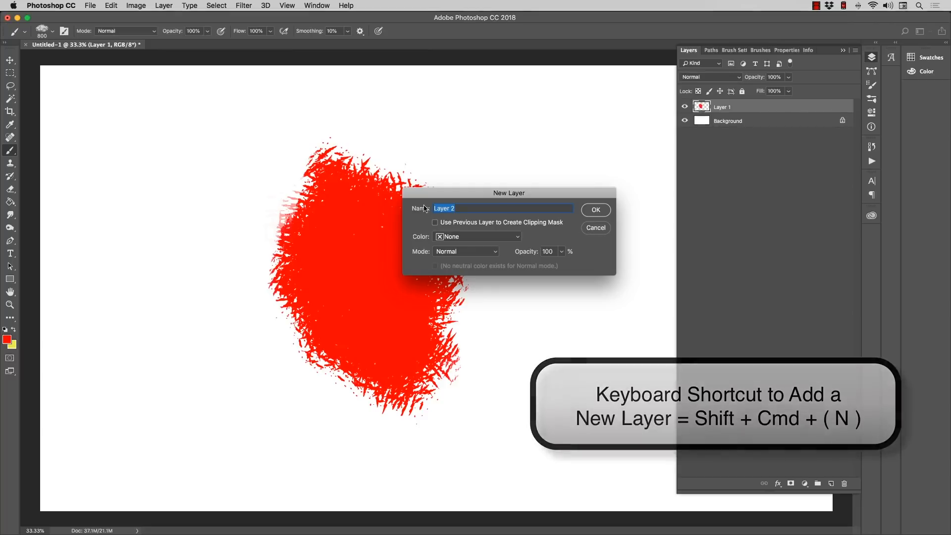
{"action": "left_click_drag", "start_coordinate": [432, 194], "coordinate": [445, 105]}
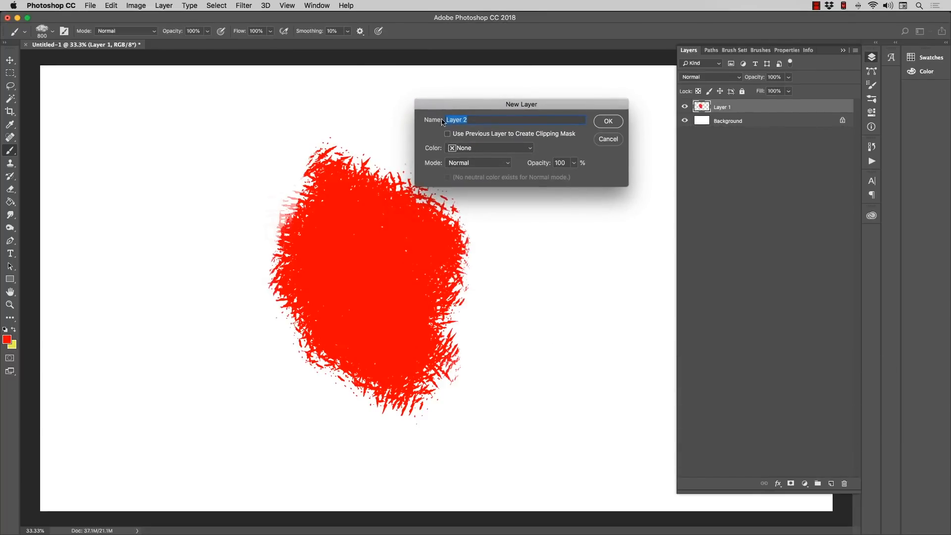
{"action": "left_click", "coordinate": [470, 150]}
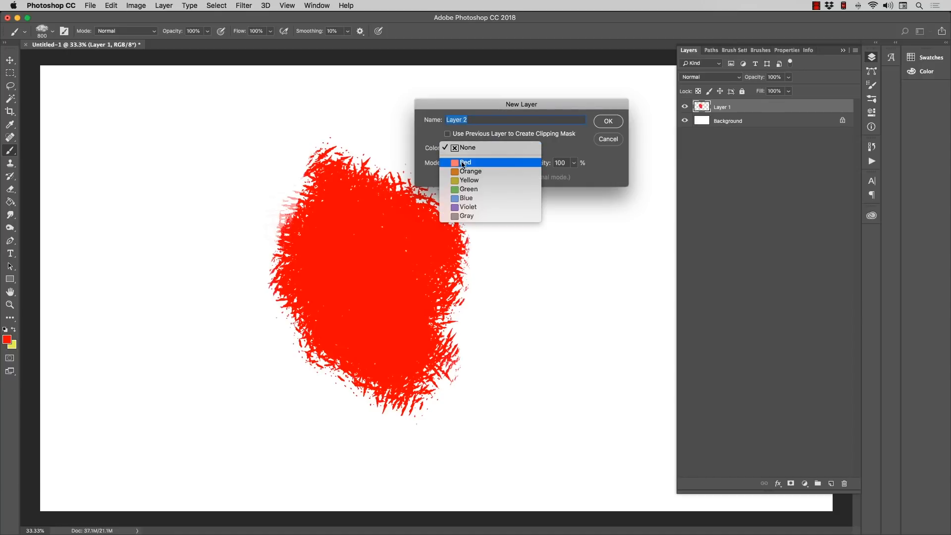
{"action": "left_click", "coordinate": [463, 164]}
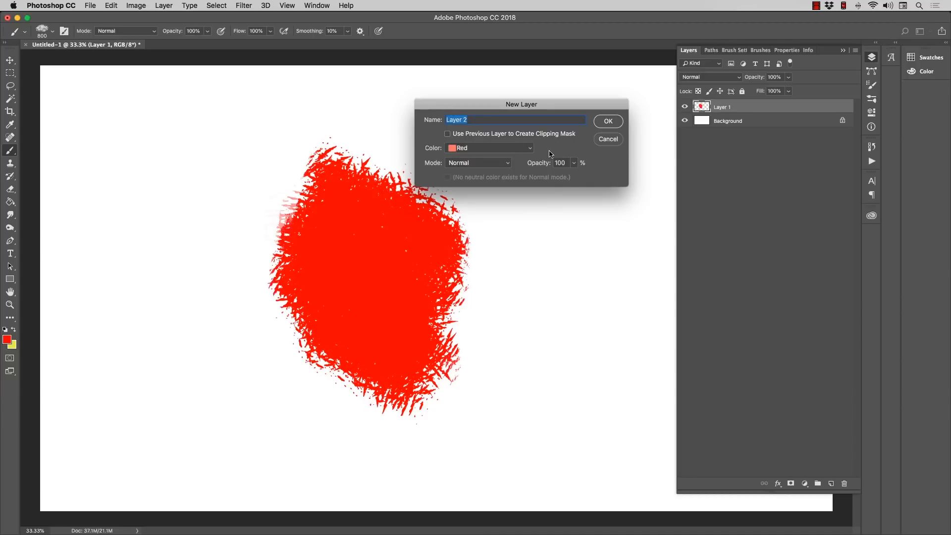
{"action": "type", "text": "Top Select"}
{"action": "key", "text": "Return"}
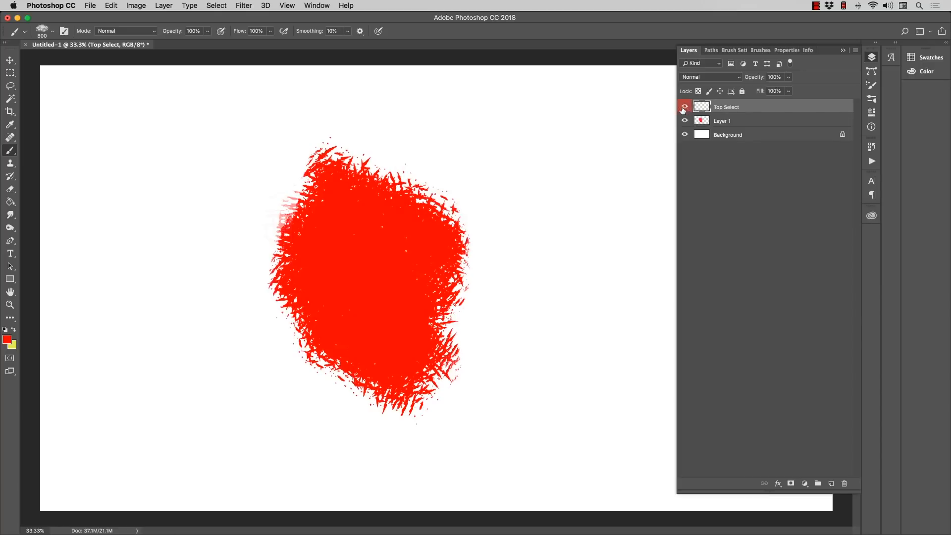
Step: On the Top Select layer, swap the foreground color to yellow and brush rough strokes over most of the red patch
{"action": "left_click", "coordinate": [721, 121]}
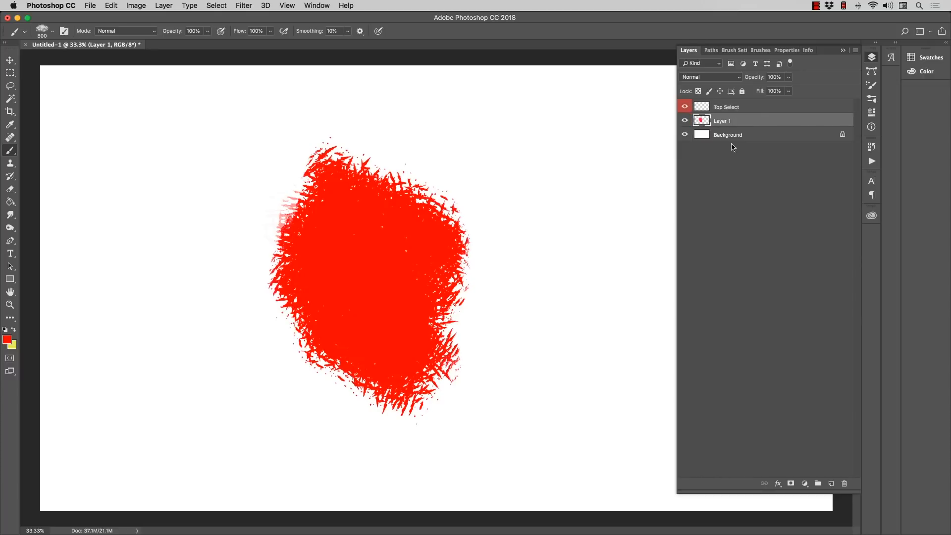
{"action": "left_click", "coordinate": [729, 106]}
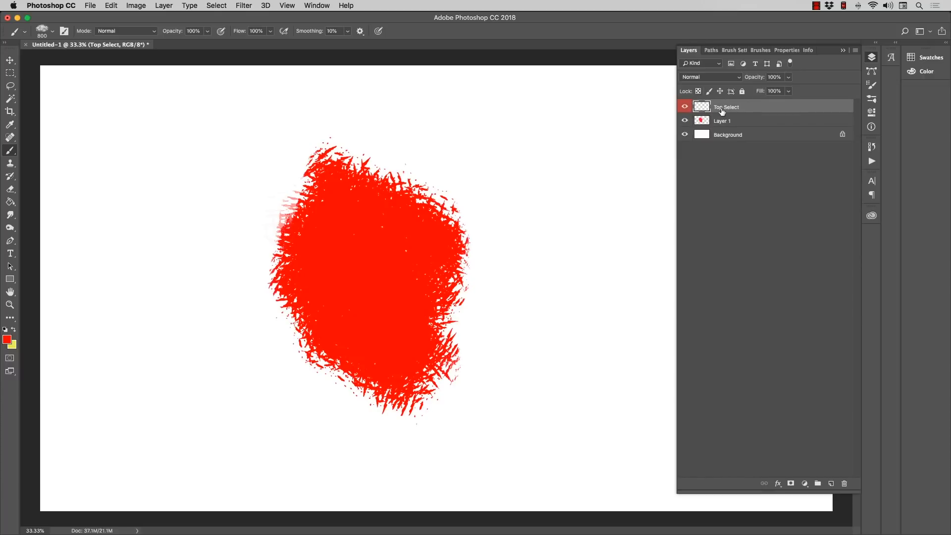
{"action": "left_click", "coordinate": [13, 329]}
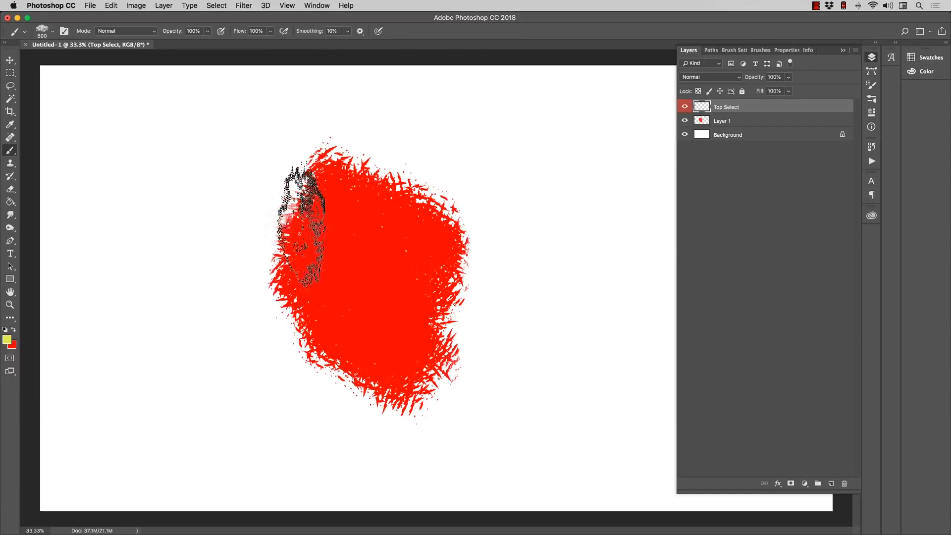
{"action": "mouse_move", "coordinate": [302, 226]}
{"action": "left_mouse_down"}
{"action": "mouse_move", "coordinate": [295, 201]}
{"action": "mouse_move", "coordinate": [418, 258]}
{"action": "mouse_move", "coordinate": [365, 176]}
{"action": "mouse_move", "coordinate": [322, 159]}
{"action": "mouse_move", "coordinate": [376, 294]}
{"action": "mouse_move", "coordinate": [368, 325]}
{"action": "mouse_move", "coordinate": [287, 290]}
{"action": "mouse_move", "coordinate": [309, 340]}
{"action": "mouse_move", "coordinate": [356, 382]}
{"action": "mouse_move", "coordinate": [282, 273]}
{"action": "mouse_move", "coordinate": [259, 229]}
{"action": "left_mouse_up"}
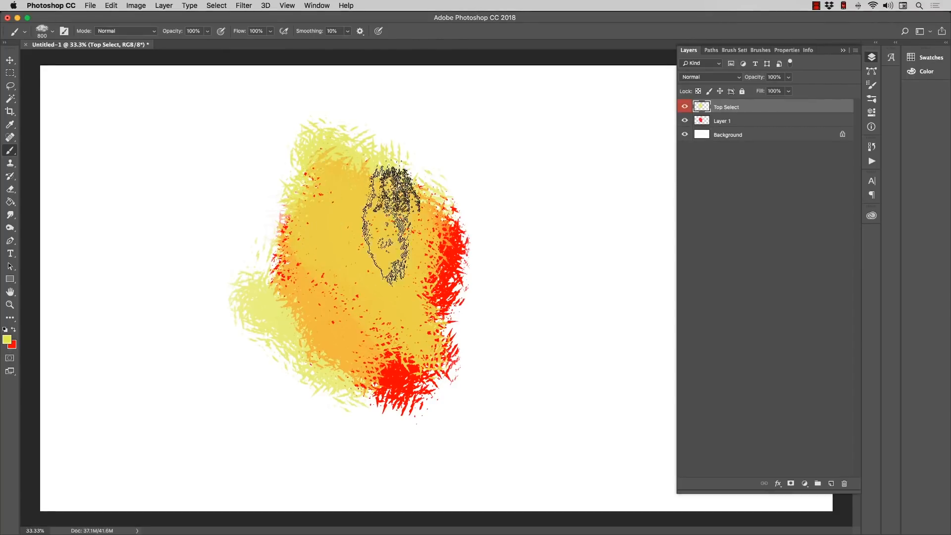
Step: Vary the Top Select layer's opacity and return it to 100%
{"action": "left_click", "coordinate": [788, 77]}
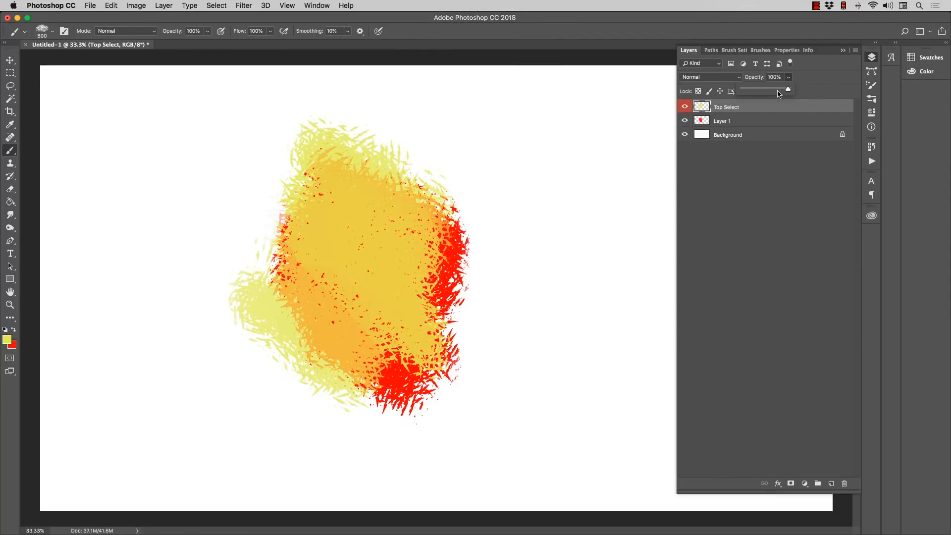
{"action": "left_click_drag", "start_coordinate": [780, 94], "coordinate": [807, 117]}
{"action": "left_click", "coordinate": [755, 111]}
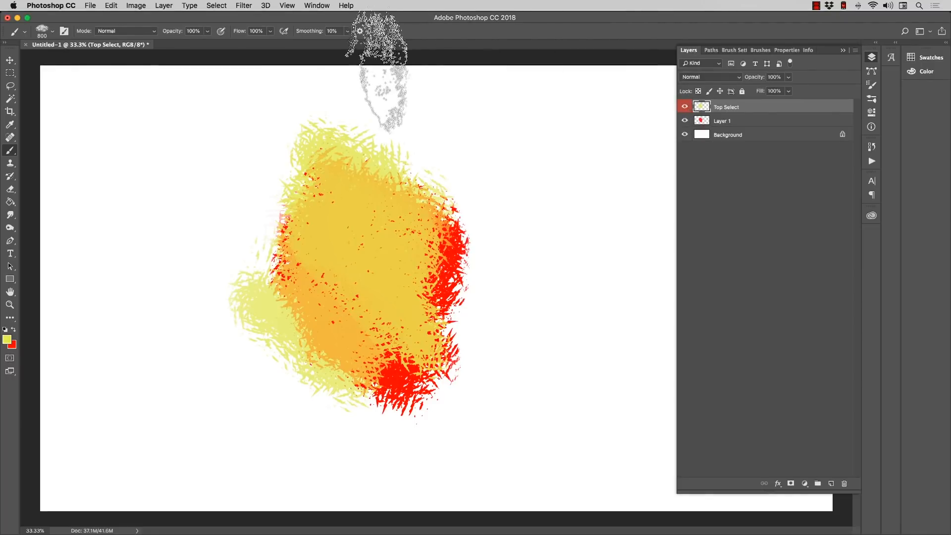
Step: Add a new blank layer above the Top Select layer
{"action": "left_click", "coordinate": [169, 6]}
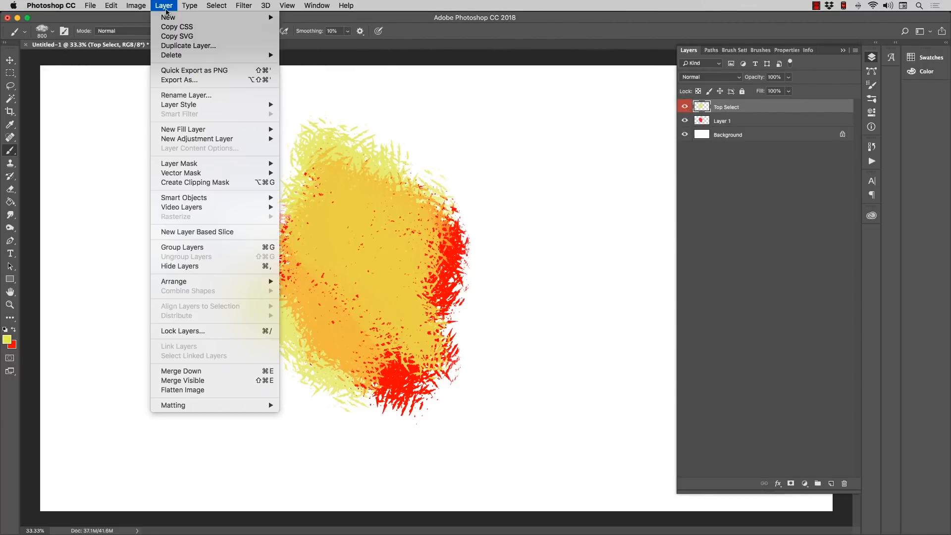
{"action": "mouse_move", "coordinate": [202, 19]}
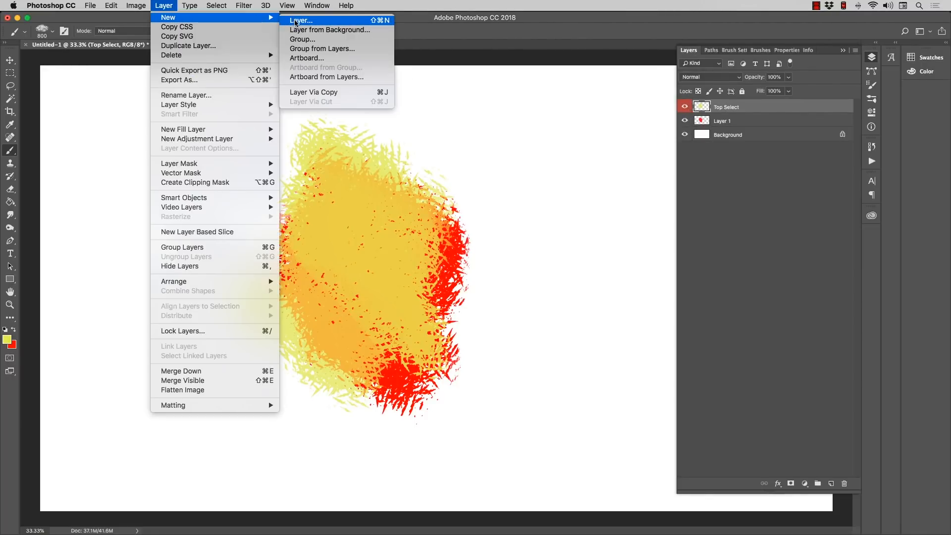
{"action": "left_click", "coordinate": [467, 22]}
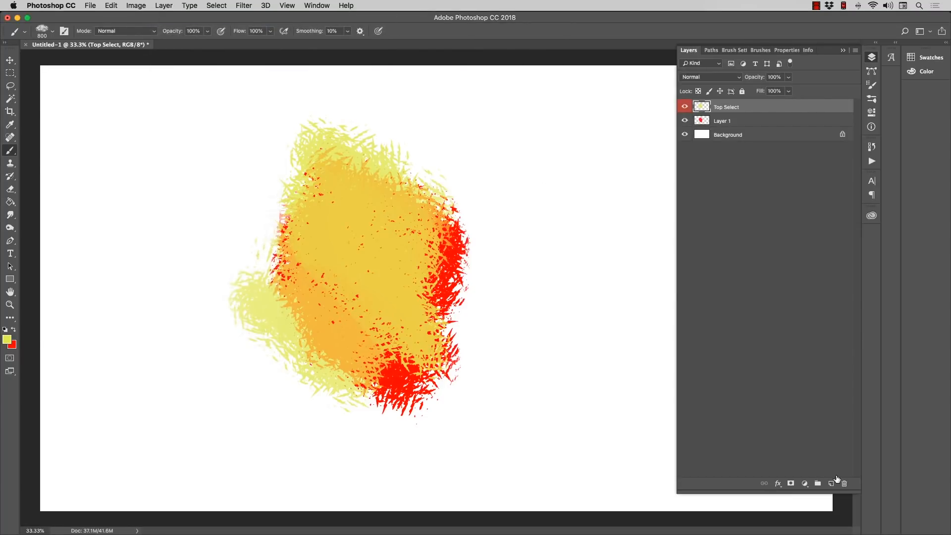
{"action": "left_click", "coordinate": [831, 484]}
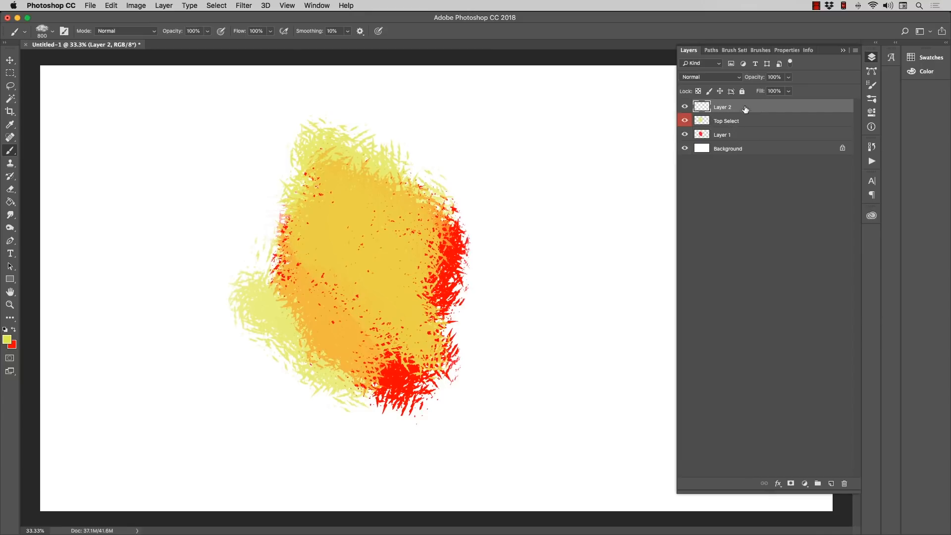
Step: Duplicate the blank Layer 2 and undo that copy, and duplicate the Top Select layer instead
{"action": "left_click_drag", "start_coordinate": [745, 108], "coordinate": [832, 480]}
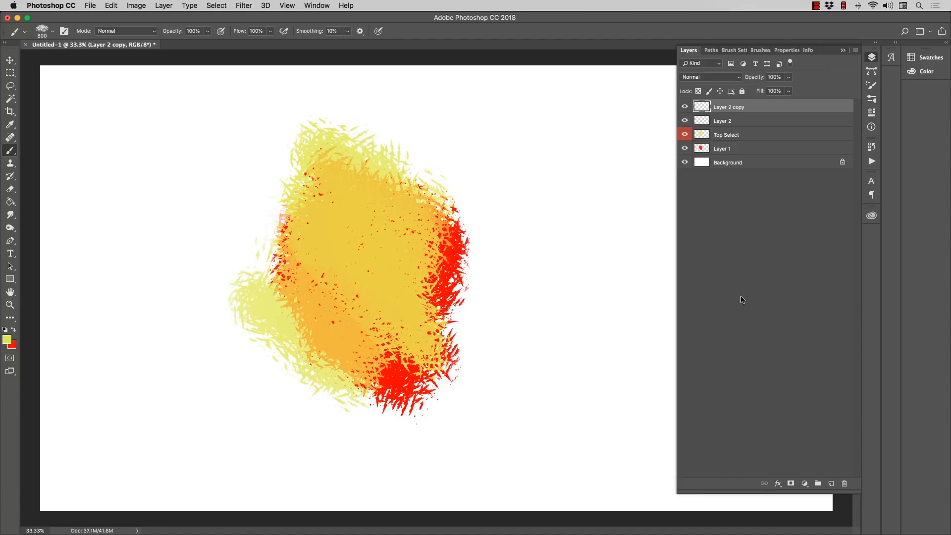
{"action": "key", "text": "super+z"}
{"action": "left_click", "coordinate": [746, 125]}
{"action": "left_click_drag", "start_coordinate": [758, 120], "coordinate": [833, 481]}
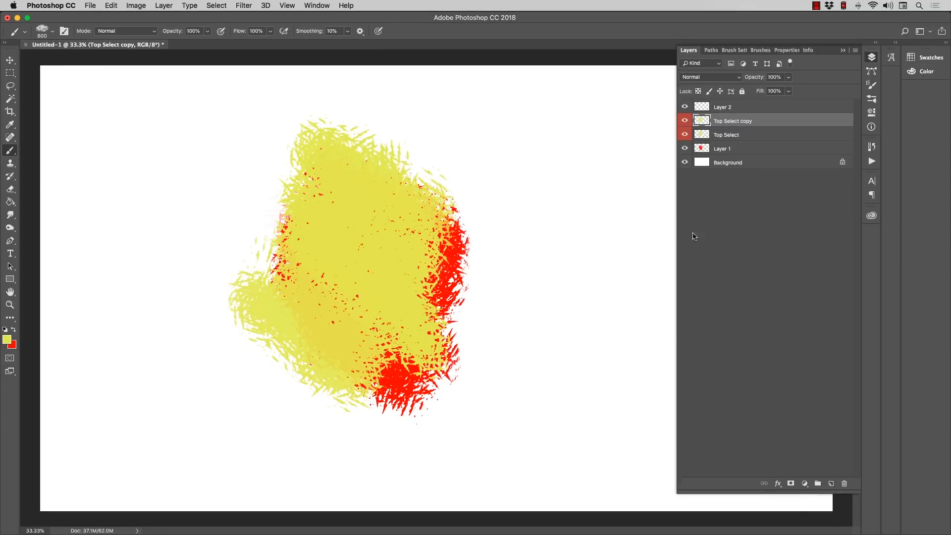
Step: Remove the duplicated Top Select layer and create a new layer group above Layer 2
{"action": "key", "text": "super+e"}
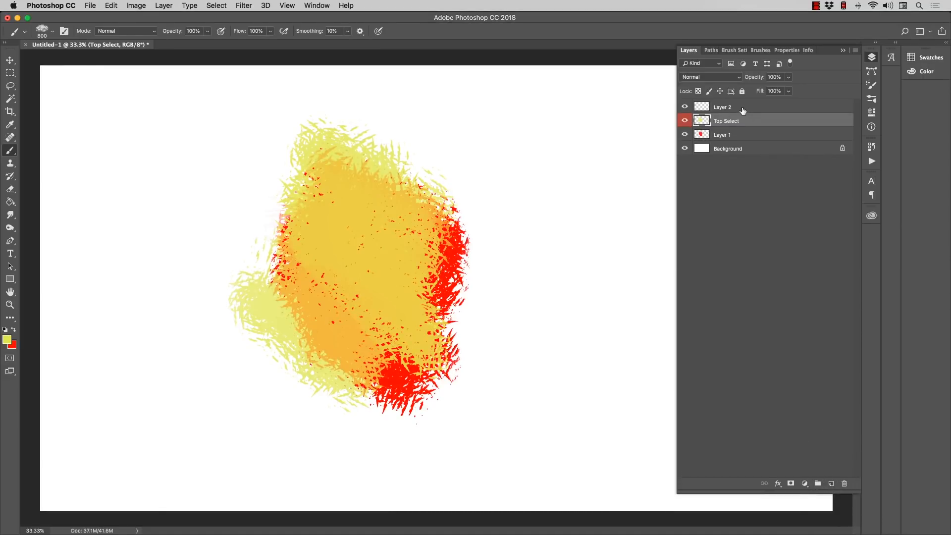
{"action": "left_click", "coordinate": [744, 108]}
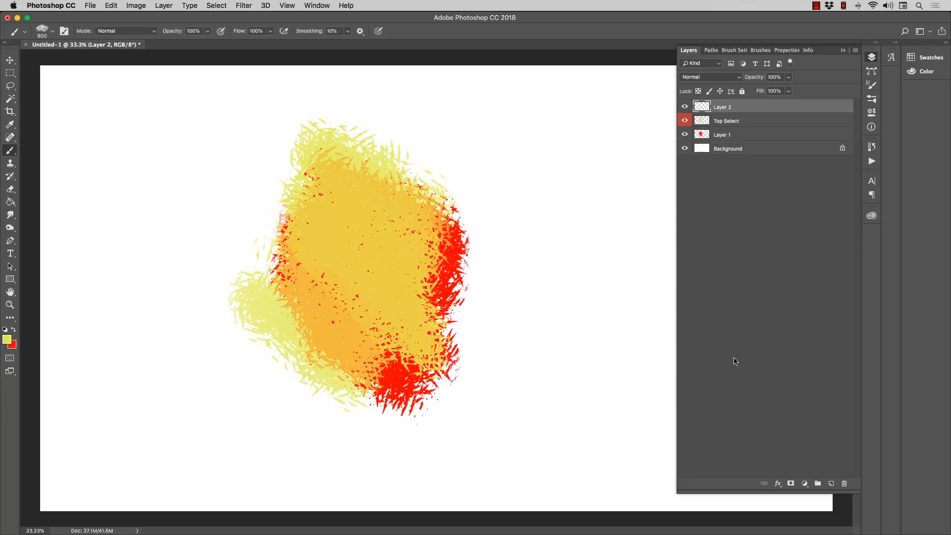
{"action": "left_click", "coordinate": [817, 484]}
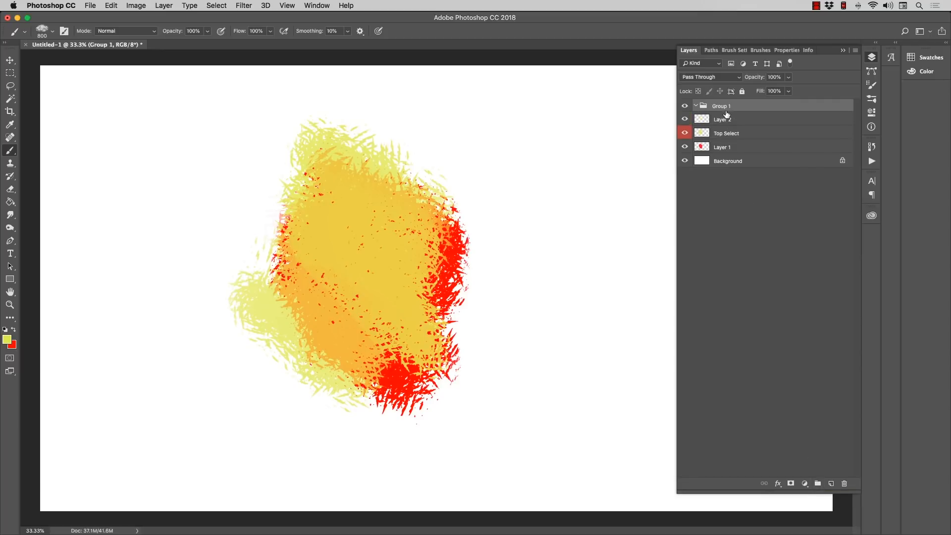
Step: Move Layer 2 and Layer 1 together into Group 1 and hide the Top Select layer
{"action": "left_click", "coordinate": [744, 122]}
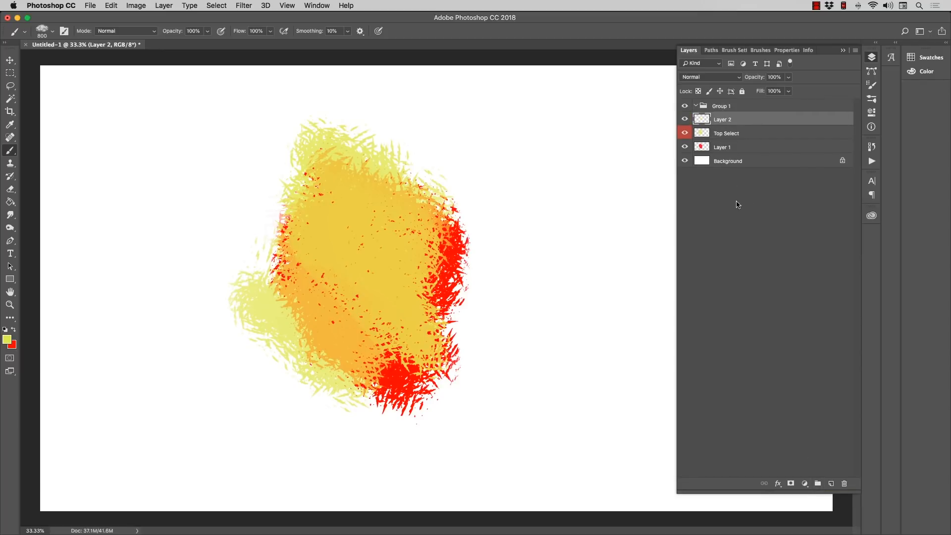
{"action": "left_click", "coordinate": [758, 146], "text": "shift"}
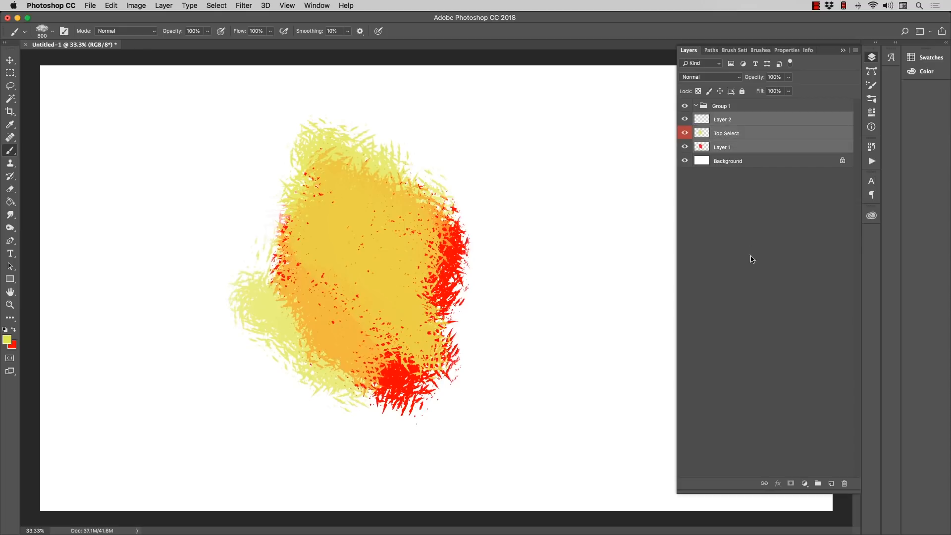
{"action": "left_click", "coordinate": [749, 120]}
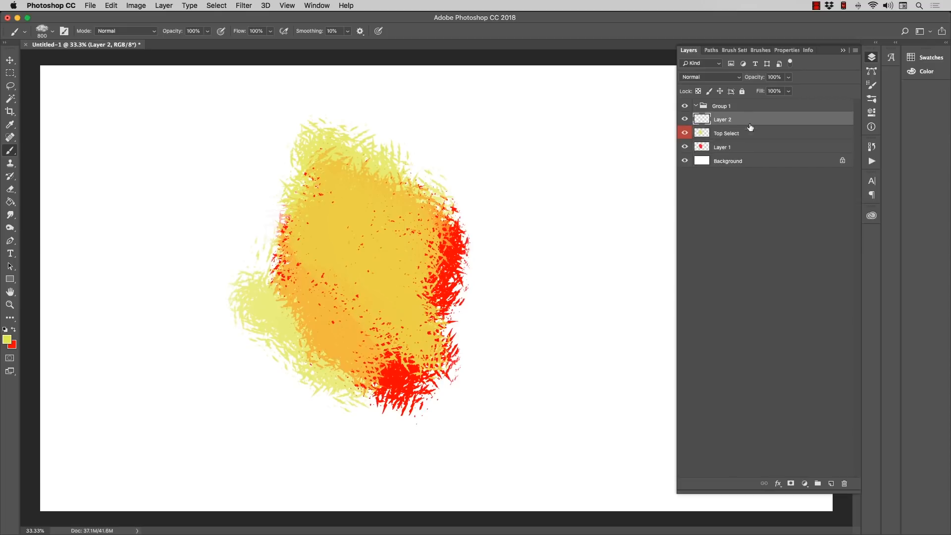
{"action": "left_click", "coordinate": [751, 148], "text": "super"}
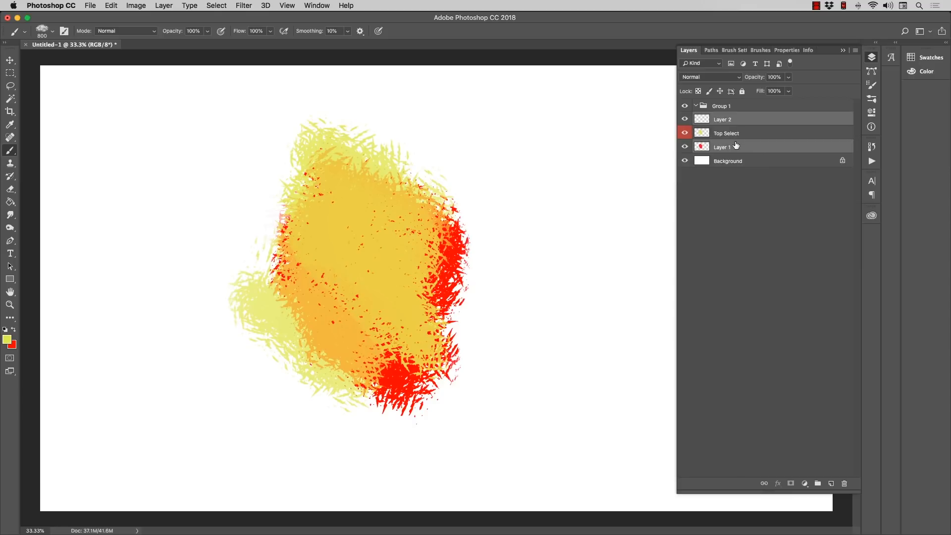
{"action": "left_click_drag", "start_coordinate": [749, 121], "coordinate": [751, 112]}
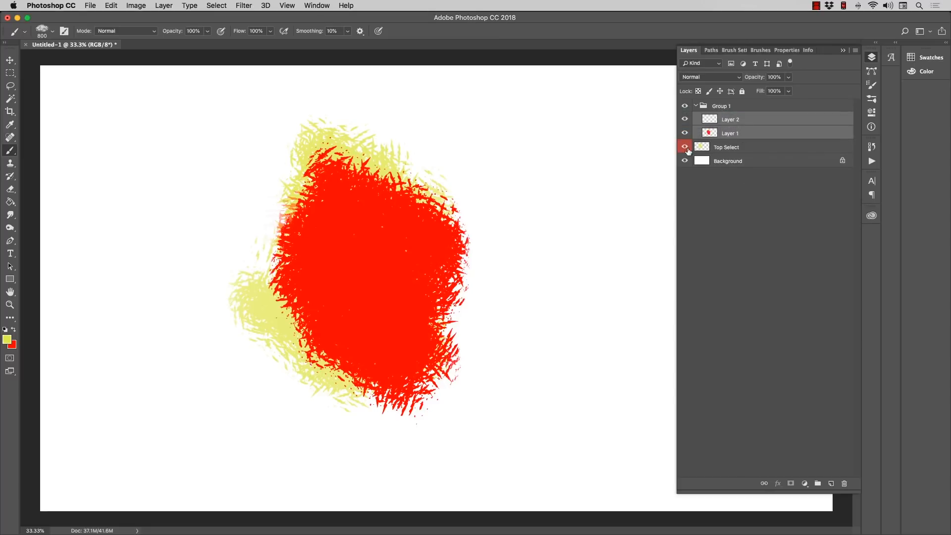
{"action": "left_click", "coordinate": [686, 149]}
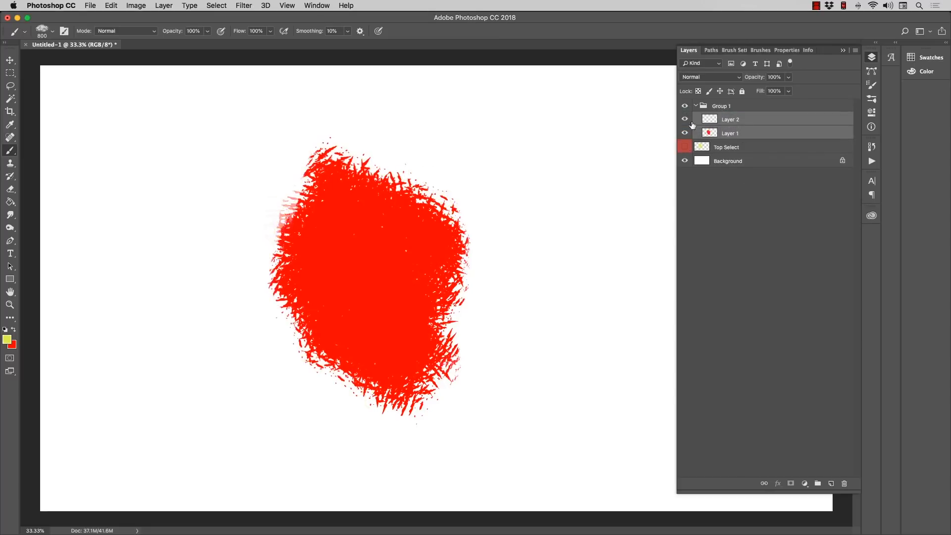
Step: Duplicate Group 1 with its layers and nest the copy inside the original group, below Layer 1
{"action": "left_click", "coordinate": [717, 107]}
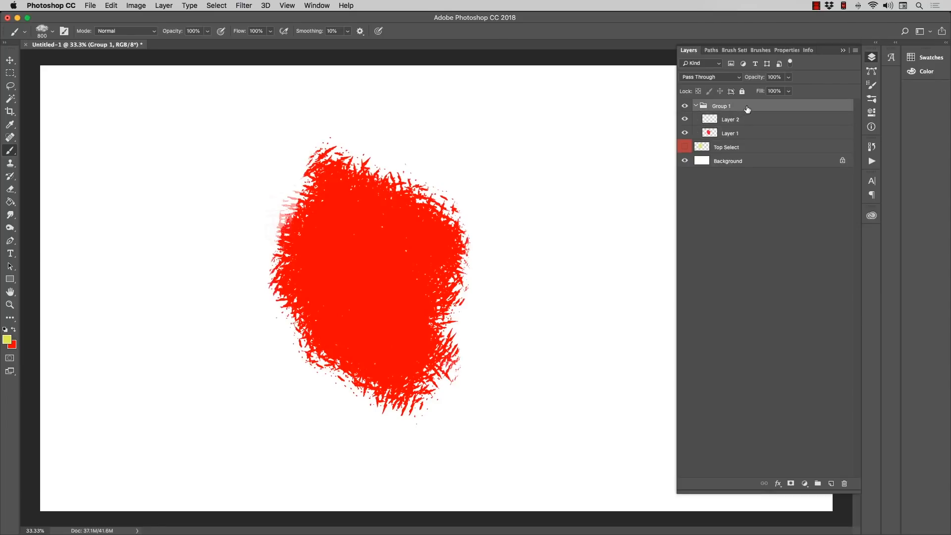
{"action": "left_click_drag", "start_coordinate": [727, 107], "coordinate": [832, 483]}
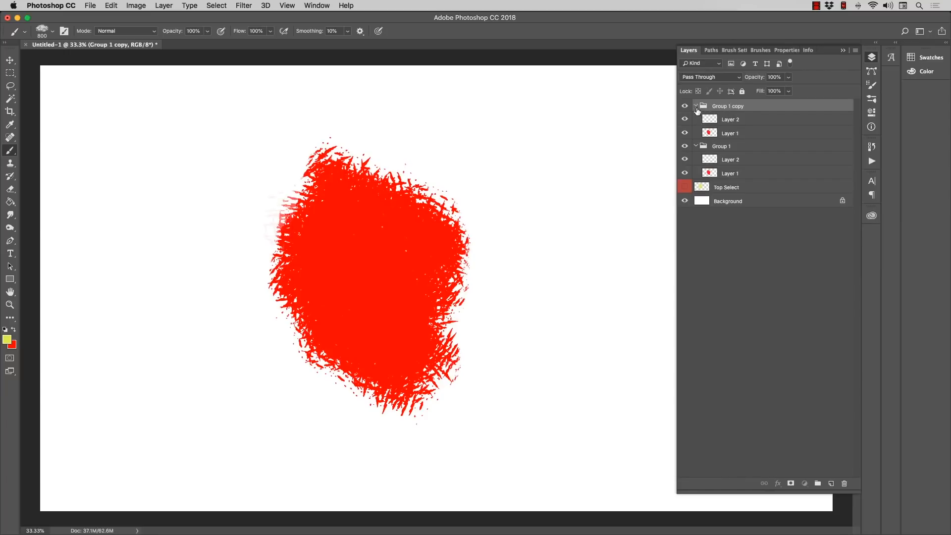
{"action": "left_click", "coordinate": [696, 107]}
{"action": "left_click", "coordinate": [696, 106]}
{"action": "left_click", "coordinate": [696, 106]}
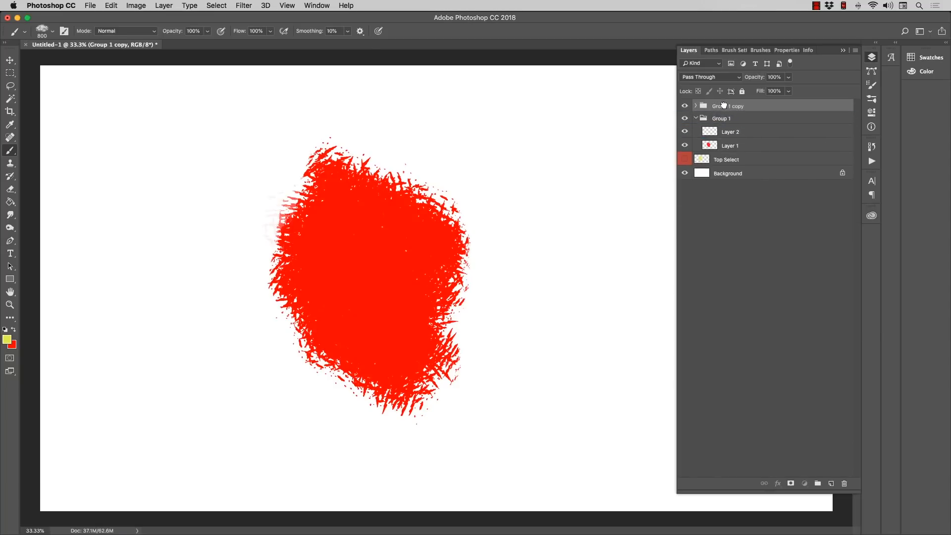
{"action": "left_click_drag", "start_coordinate": [724, 105], "coordinate": [738, 147]}
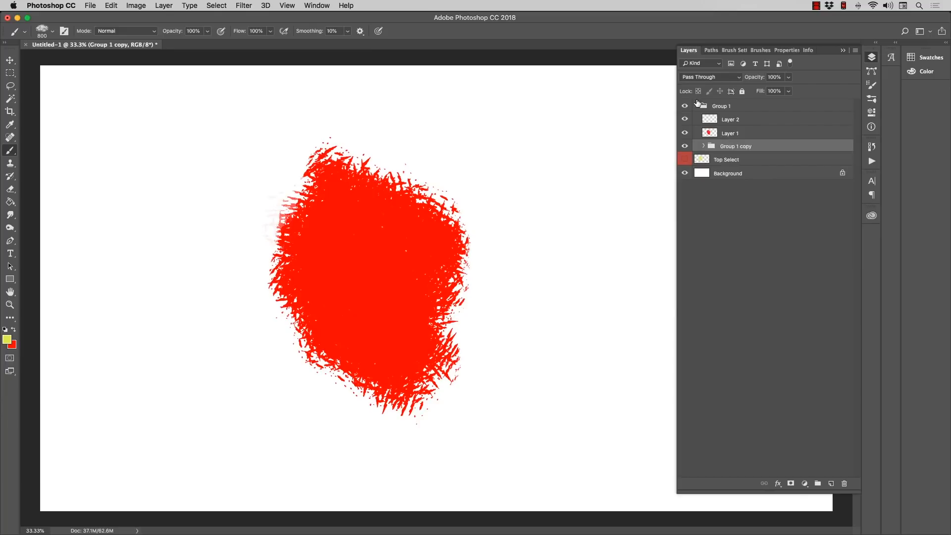
{"action": "left_click", "coordinate": [704, 146]}
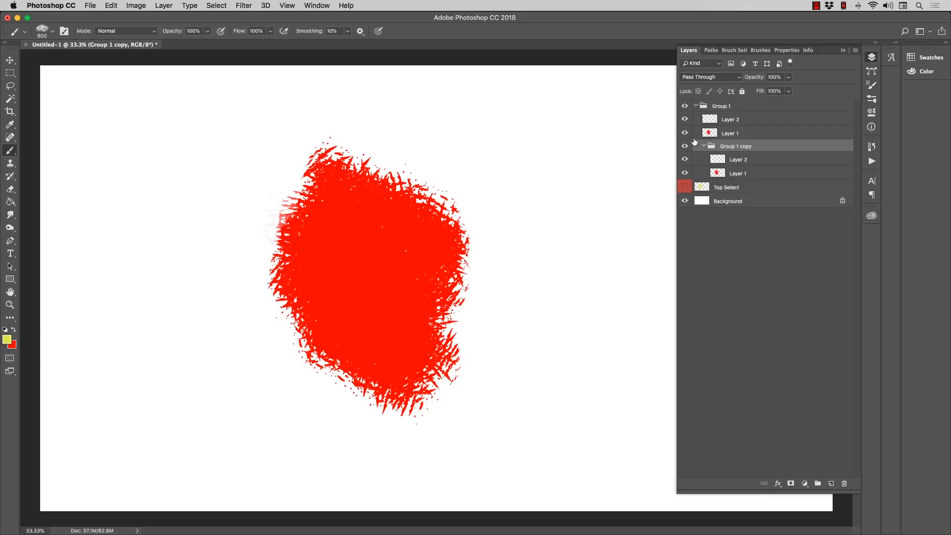
Step: Assign the Orange color label to the whole of Group 1
{"action": "left_click", "coordinate": [736, 107]}
{"action": "right_click", "coordinate": [749, 108]}
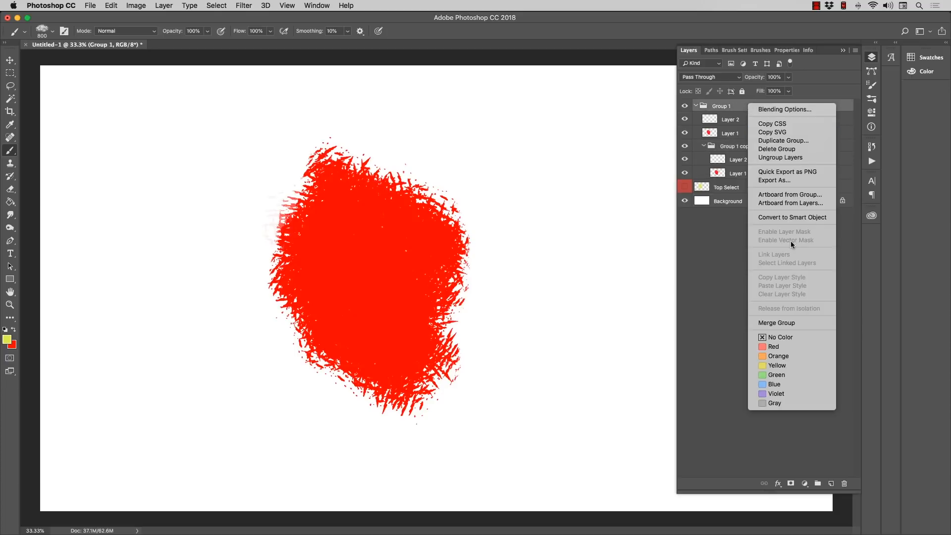
{"action": "left_click", "coordinate": [782, 357]}
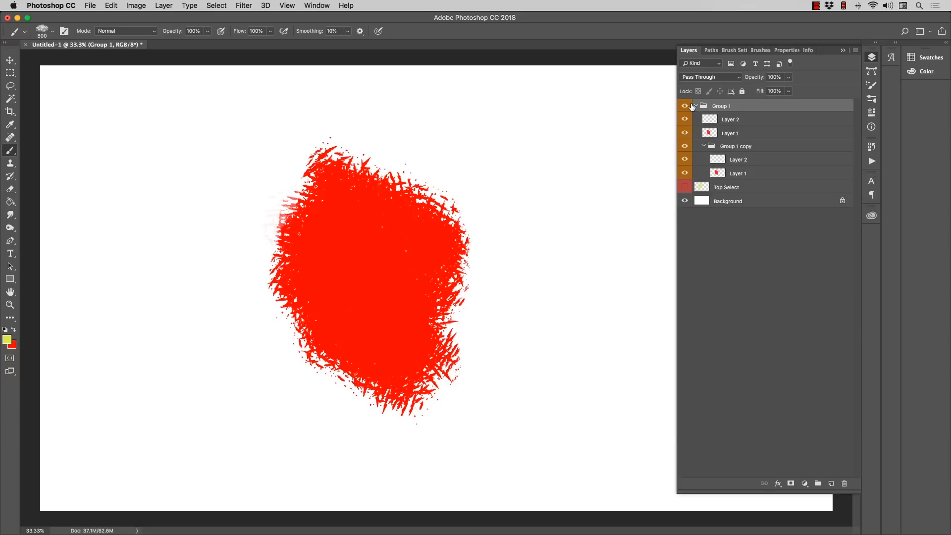
Step: Inside the nested group copy, color-label Layer 1 Red and Layer 2 Green
{"action": "left_click", "coordinate": [737, 175]}
{"action": "right_click", "coordinate": [749, 175]}
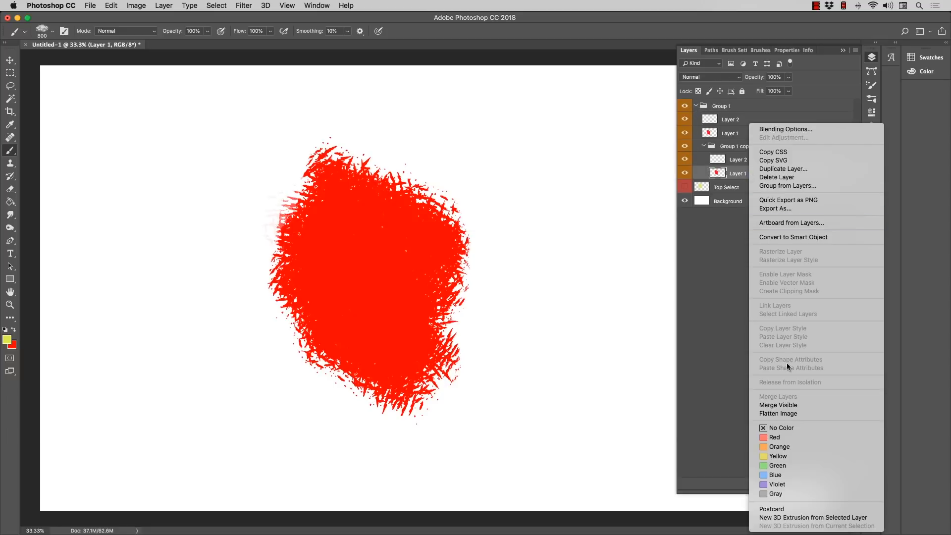
{"action": "left_click", "coordinate": [782, 438]}
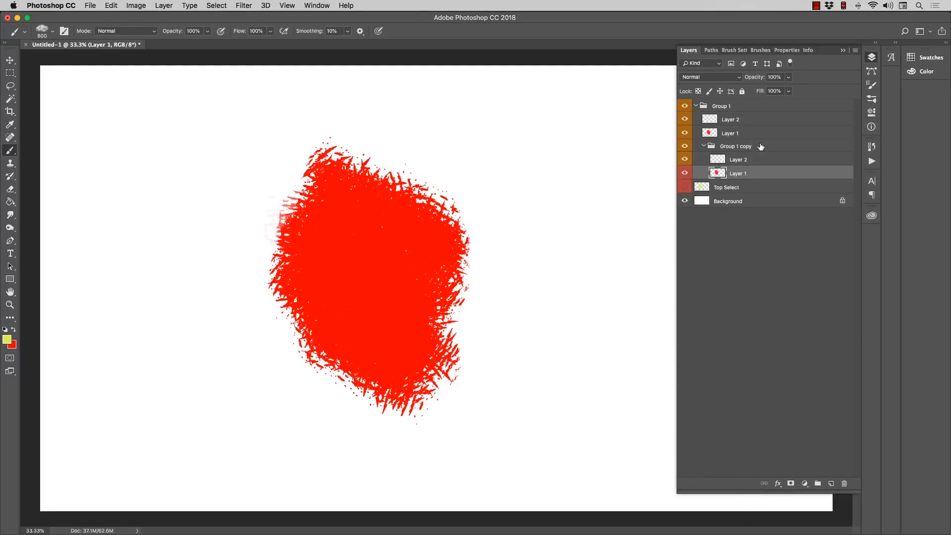
{"action": "left_click", "coordinate": [760, 163]}
{"action": "right_click", "coordinate": [761, 165]}
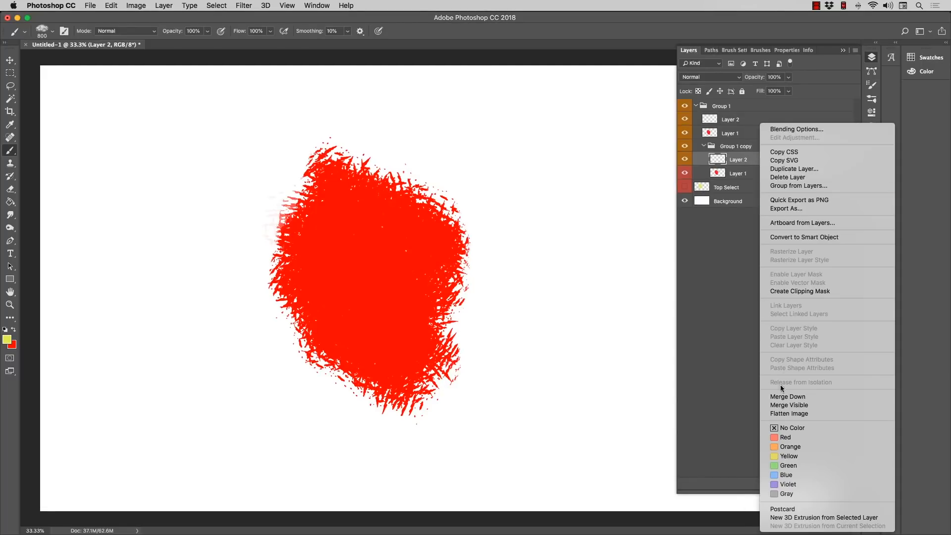
{"action": "left_click", "coordinate": [789, 467]}
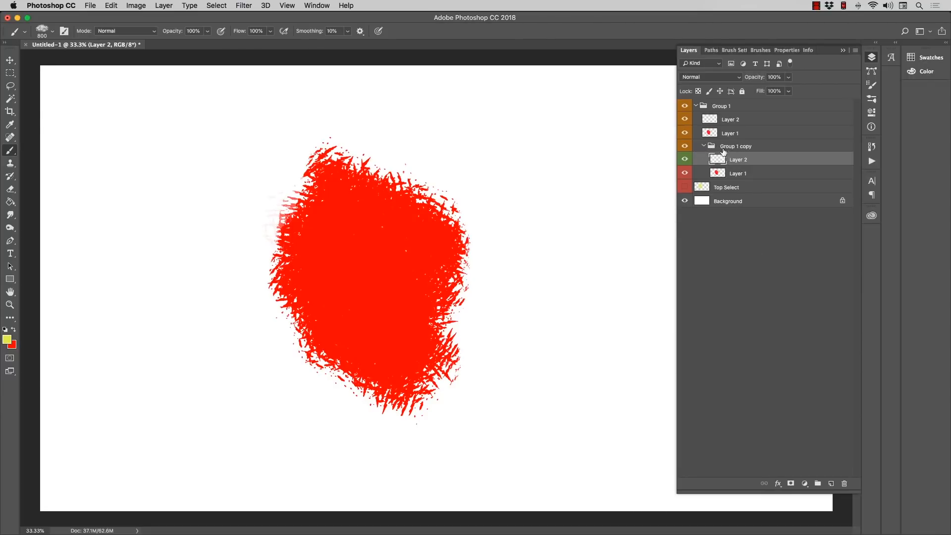
Step: Make the Top Select layer visible again and collapse both the nested group and Group 1
{"action": "left_click", "coordinate": [704, 147]}
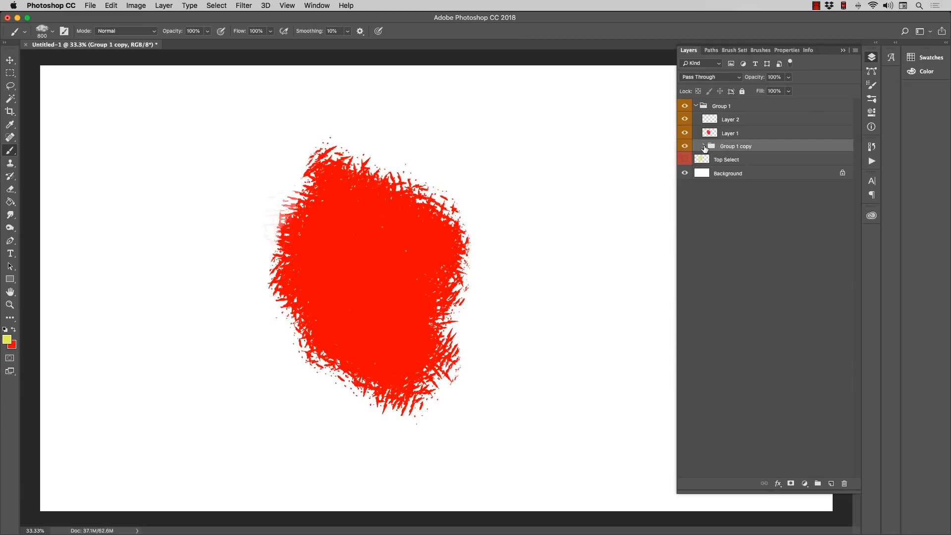
{"action": "left_click", "coordinate": [696, 106]}
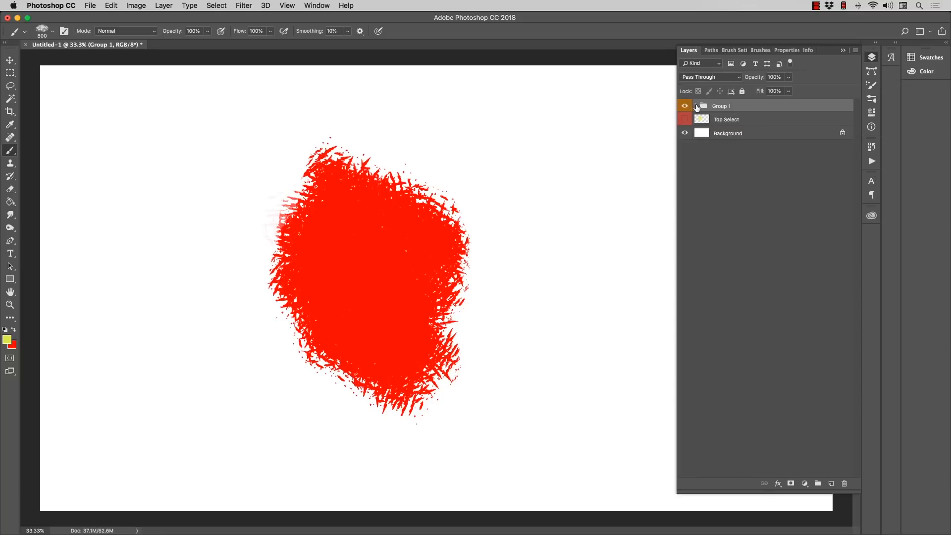
{"action": "left_click", "coordinate": [696, 106]}
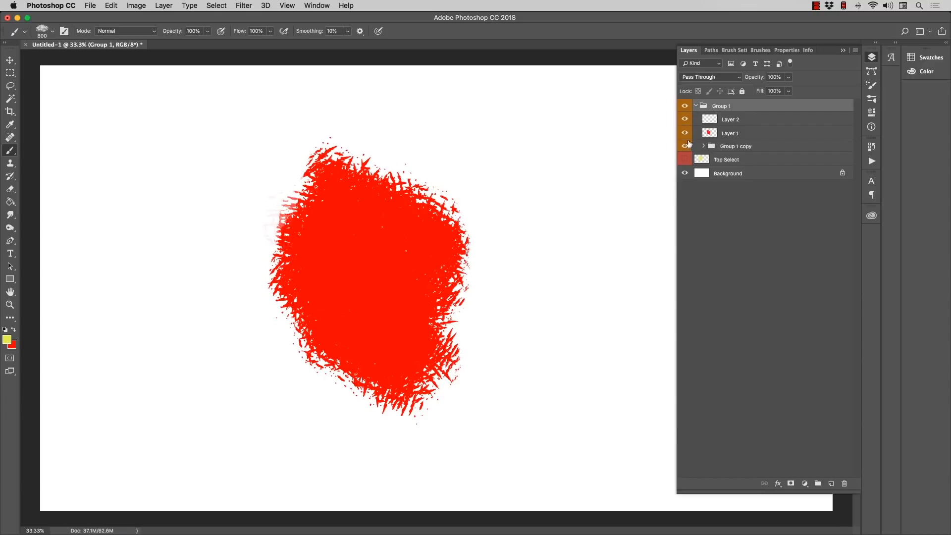
{"action": "left_click", "coordinate": [684, 159]}
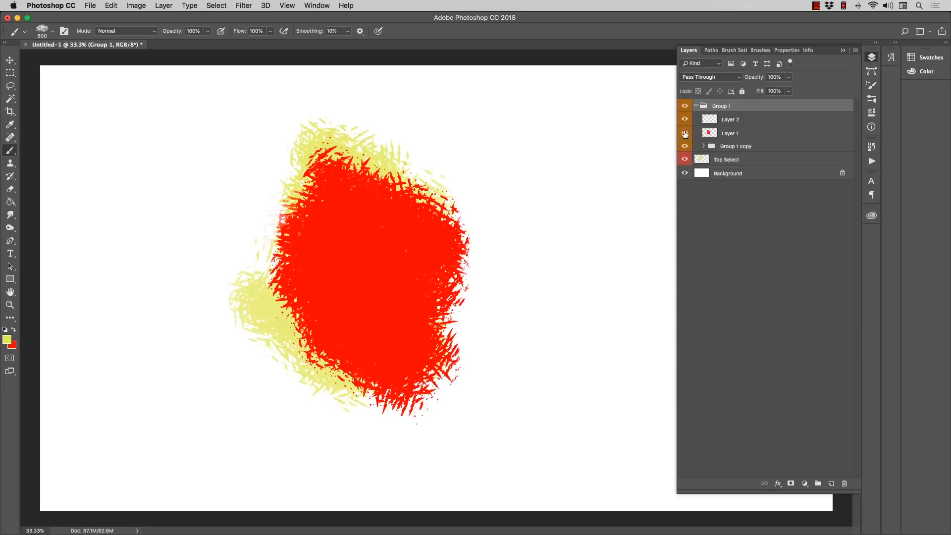
{"action": "left_click", "coordinate": [696, 105]}
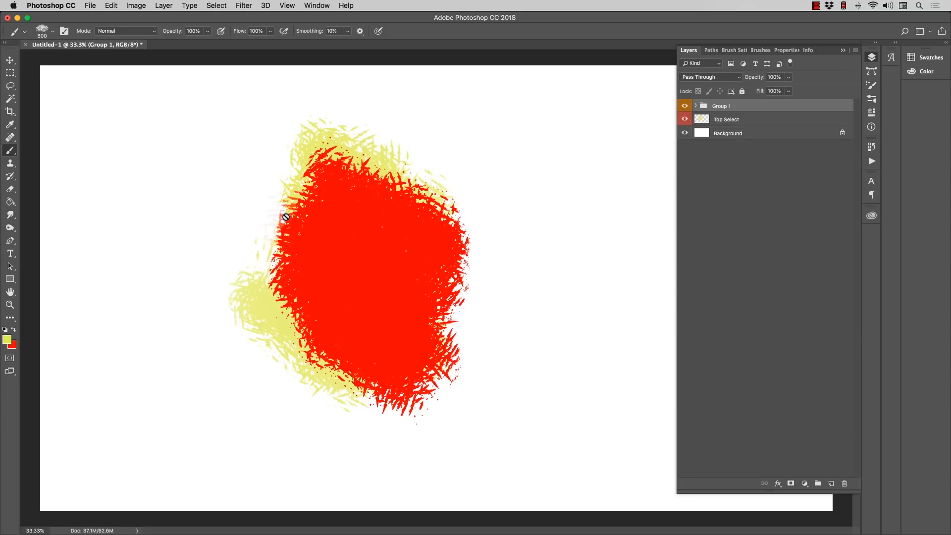
Step: Transform Group 1: shift it down and to the right, scale it proportionally to about 112% and rotate it about -25°
{"action": "key", "text": "super+t"}
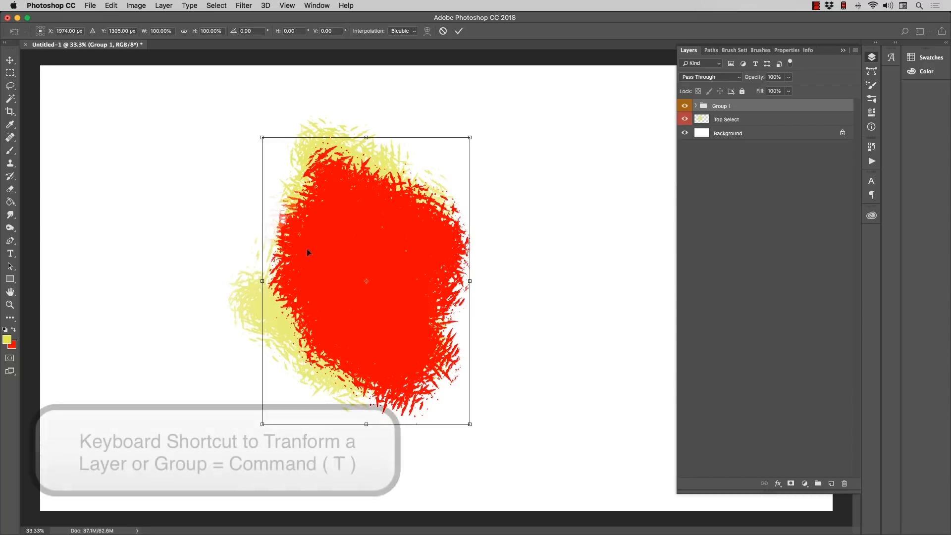
{"action": "left_click_drag", "start_coordinate": [307, 248], "coordinate": [397, 292]}
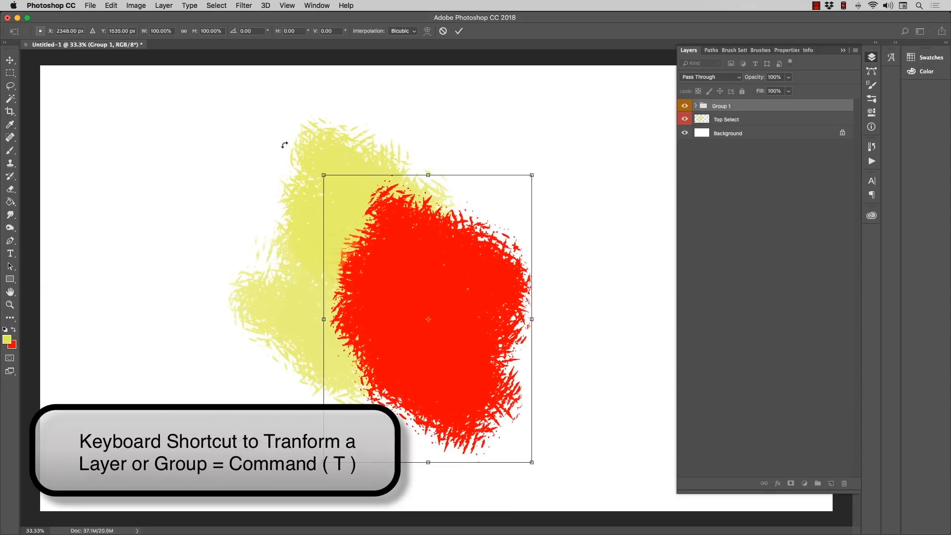
{"action": "left_click_drag", "start_coordinate": [285, 144], "coordinate": [233, 212]}
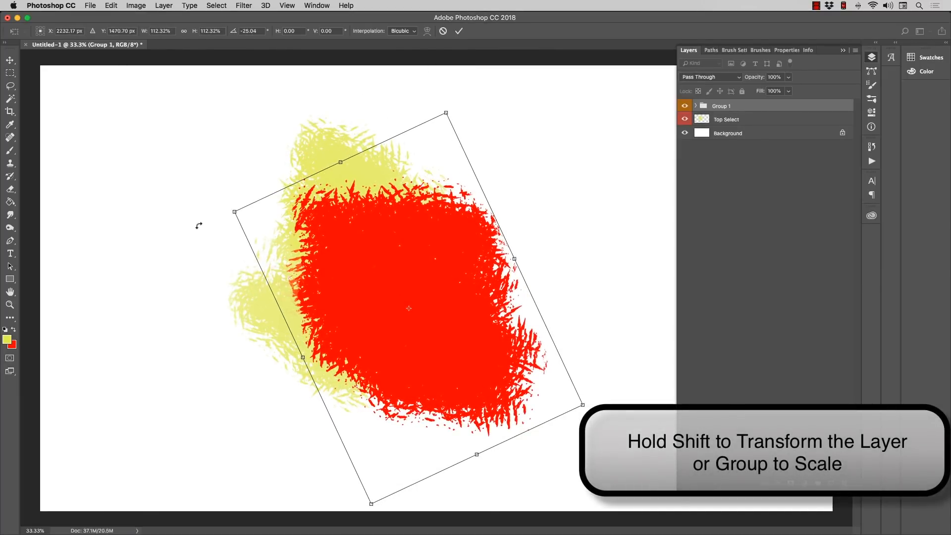
{"action": "key", "text": "Return"}
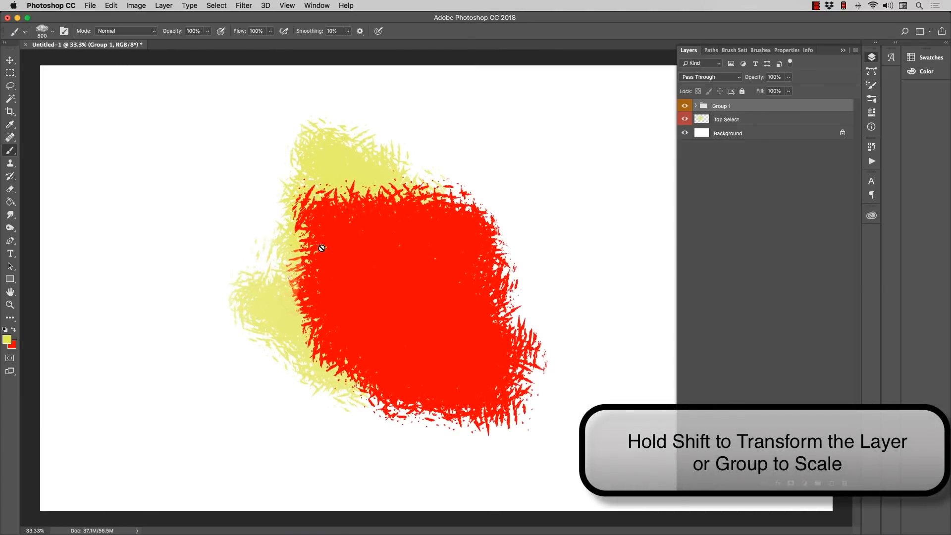
Step: Expand Group 1 to review the layers it contains and collapse it again
{"action": "left_click", "coordinate": [697, 106]}
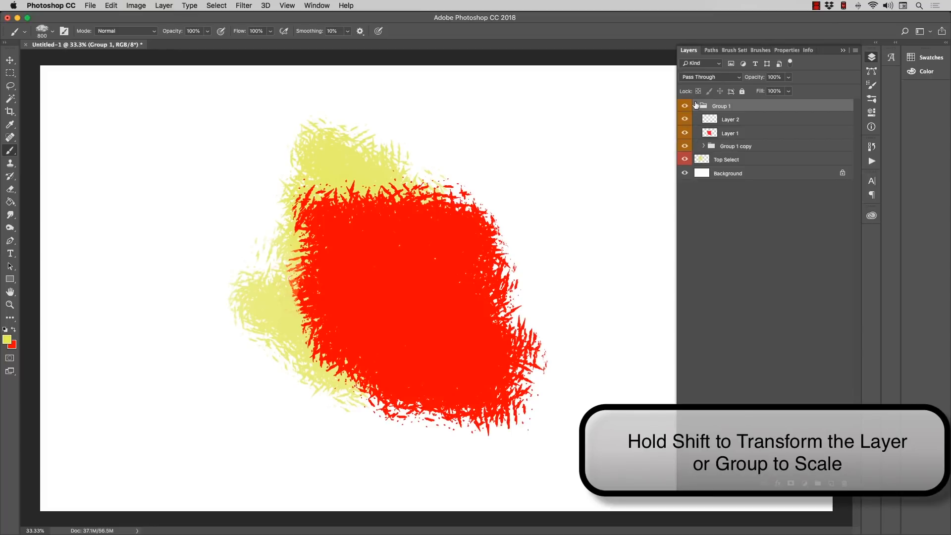
{"action": "left_click", "coordinate": [696, 106]}
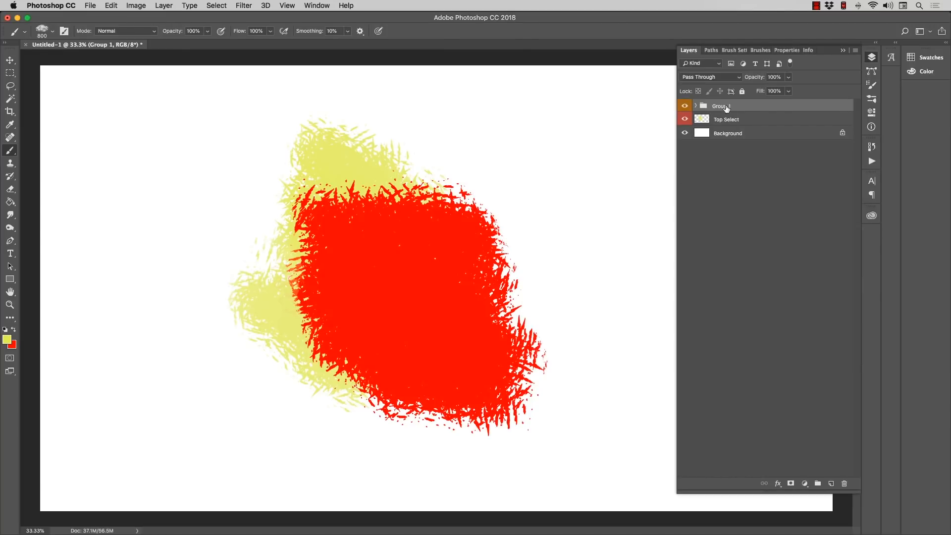
{"action": "left_click", "coordinate": [696, 106]}
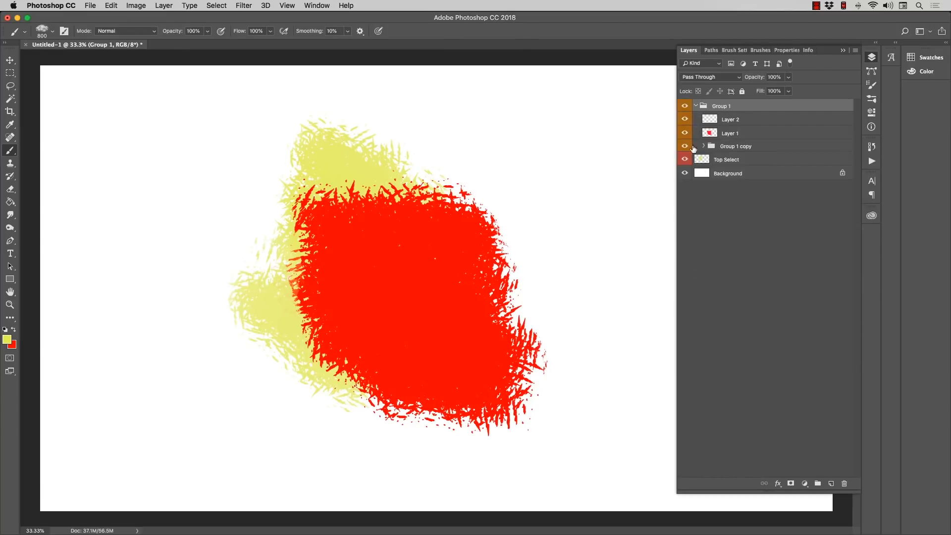
{"action": "left_click", "coordinate": [696, 106]}
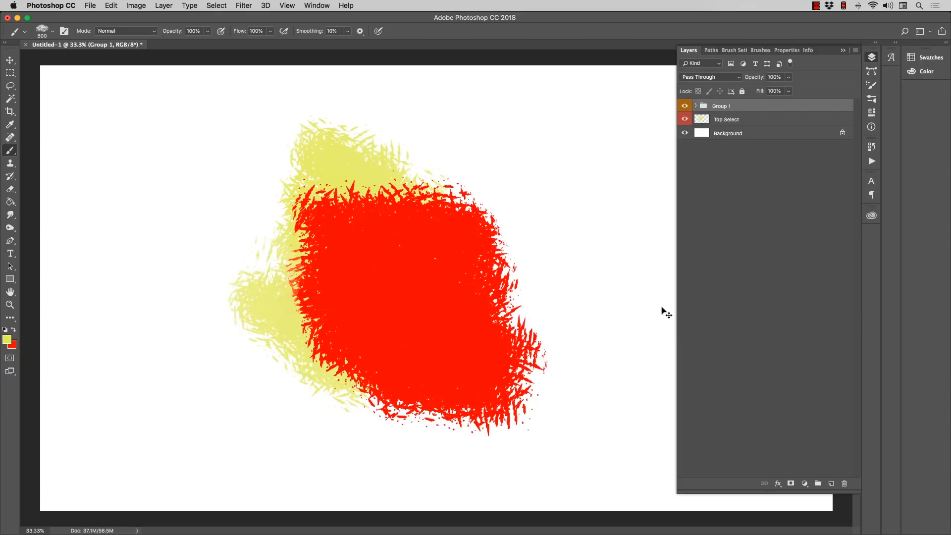
Step: Try merging Group 1 into a single layer and toggle the merged layer's visibility
{"action": "key", "text": "super+e"}
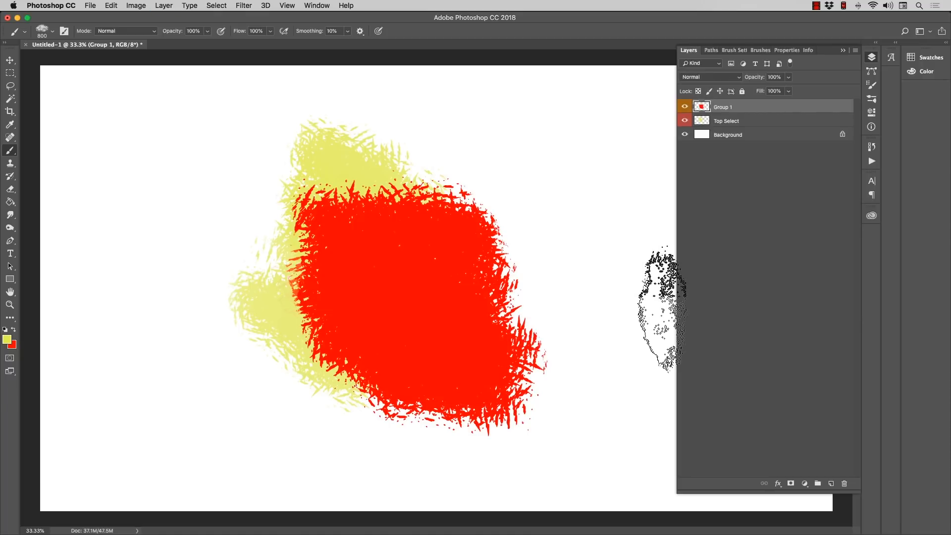
{"action": "left_click", "coordinate": [685, 108]}
{"action": "left_click", "coordinate": [685, 107]}
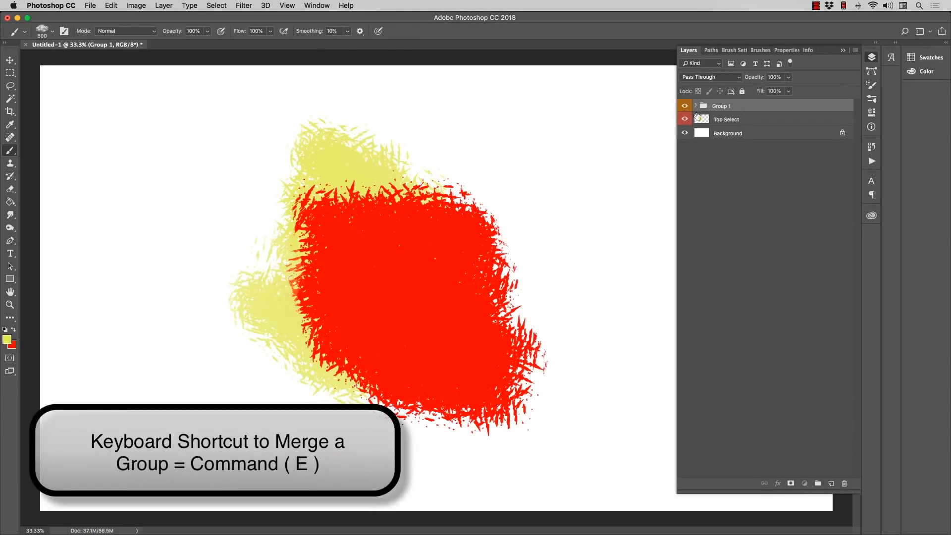
Step: Undo the merge of Group 1 and paint yellow patches on its Layer 2 along the red shape's left, upper-right and lower-right edges
{"action": "key", "text": "super+z"}
{"action": "left_click", "coordinate": [737, 122]}
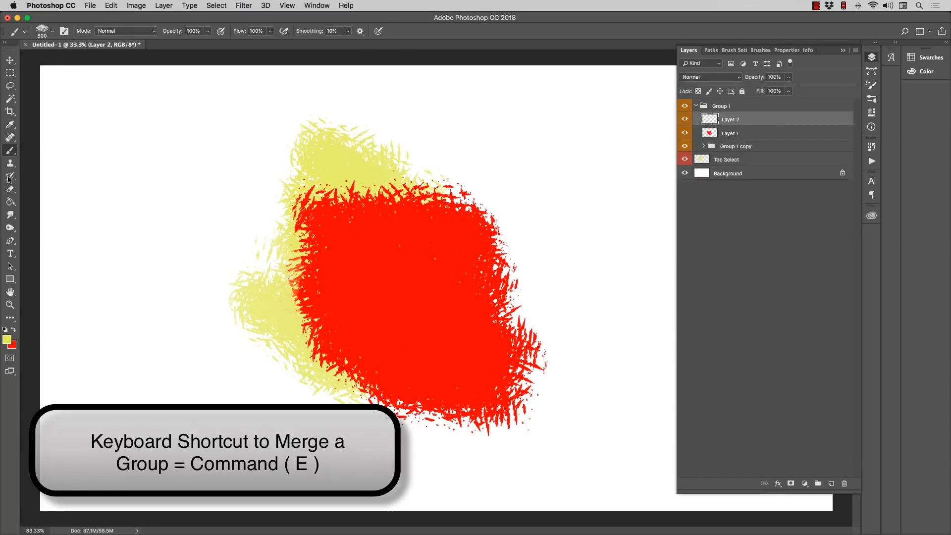
{"action": "left_click_drag", "start_coordinate": [308, 281], "coordinate": [307, 269]}
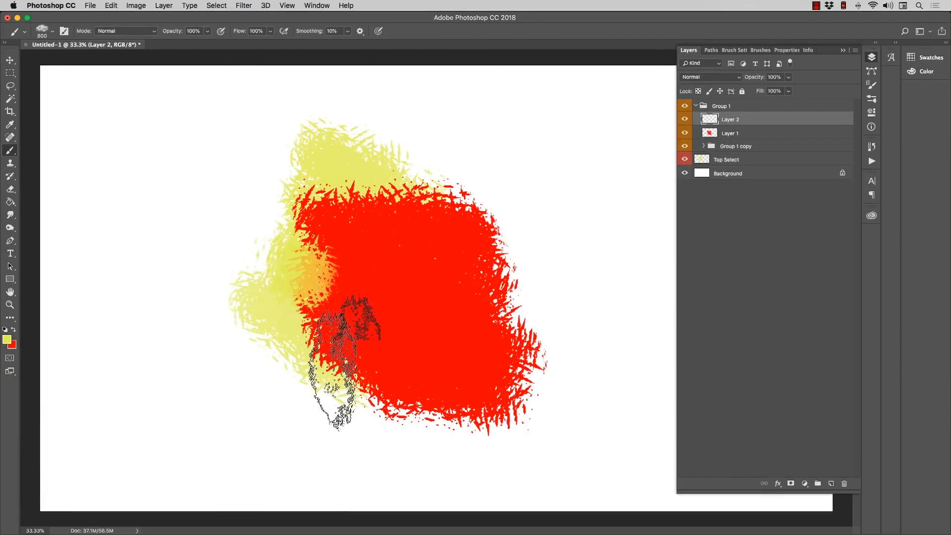
{"action": "left_click_drag", "start_coordinate": [518, 218], "coordinate": [484, 213]}
{"action": "mouse_move", "coordinate": [506, 382]}
{"action": "left_mouse_down"}
{"action": "mouse_move", "coordinate": [499, 403]}
{"action": "mouse_move", "coordinate": [490, 392]}
{"action": "left_mouse_up"}
Step: Change the foreground color to a medium-dark teal
{"action": "left_click", "coordinate": [7, 340]}
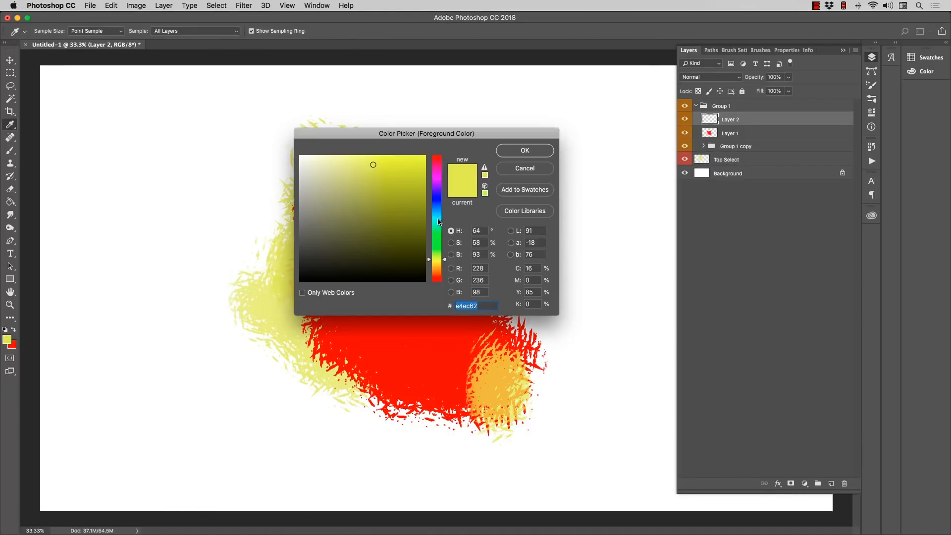
{"action": "left_click", "coordinate": [439, 221]}
{"action": "left_click", "coordinate": [406, 181]}
{"action": "left_click", "coordinate": [504, 151]}
Step: Paint teal patches on Layer 2 inside Group 1 copy, around the red shape's lower-left, right and top edges
{"action": "left_click", "coordinate": [704, 146]}
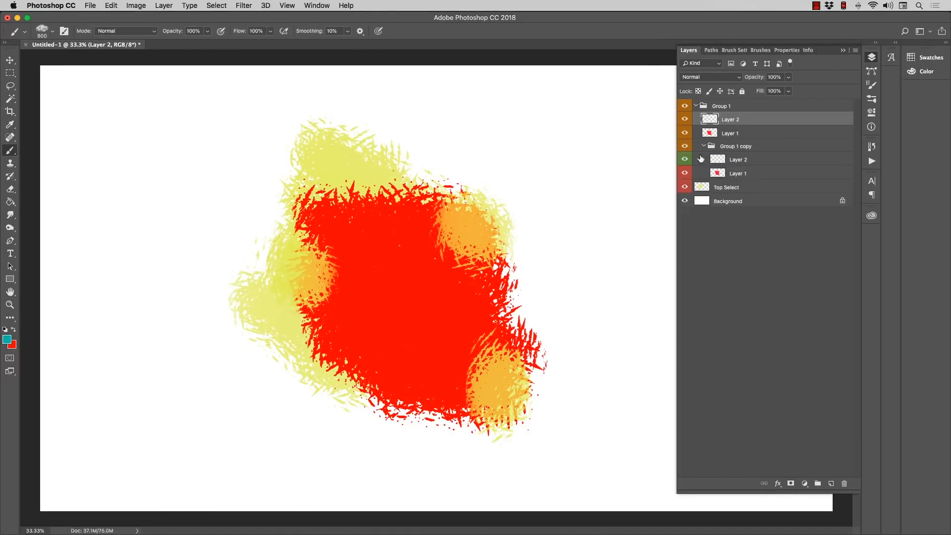
{"action": "left_click", "coordinate": [723, 158]}
{"action": "mouse_move", "coordinate": [350, 282]}
{"action": "left_mouse_down"}
{"action": "mouse_move", "coordinate": [382, 414]}
{"action": "mouse_move", "coordinate": [463, 349]}
{"action": "left_mouse_up"}
{"action": "left_click_drag", "start_coordinate": [518, 300], "coordinate": [530, 305]}
{"action": "left_click_drag", "start_coordinate": [437, 177], "coordinate": [410, 181]}
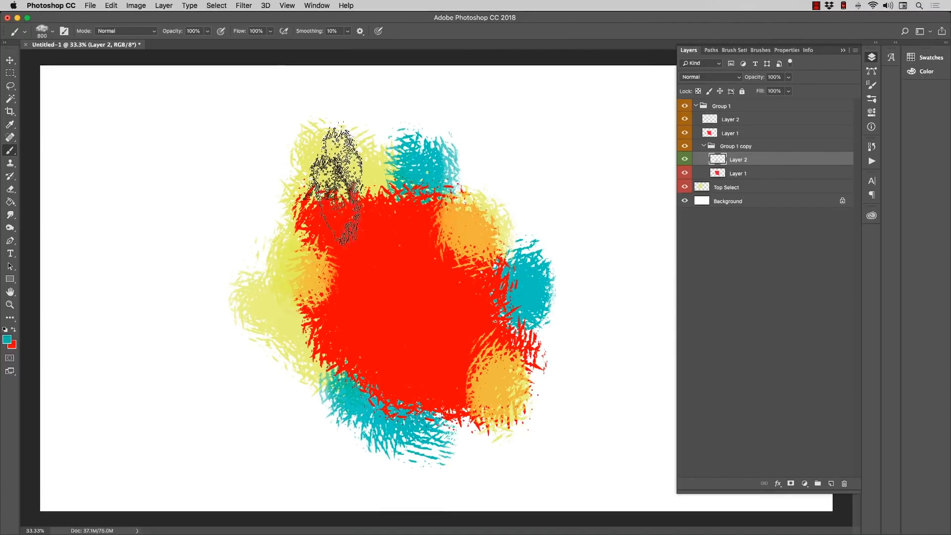
Step: Merge Group 1 into a single layer and check it by toggling the visibility of Top Select and the merged layer
{"action": "left_click", "coordinate": [696, 105]}
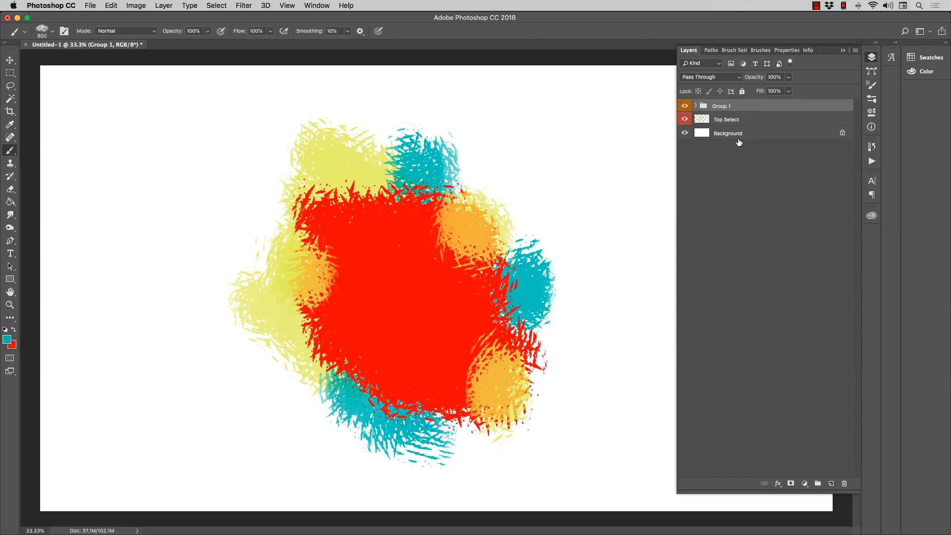
{"action": "key", "text": "super+e"}
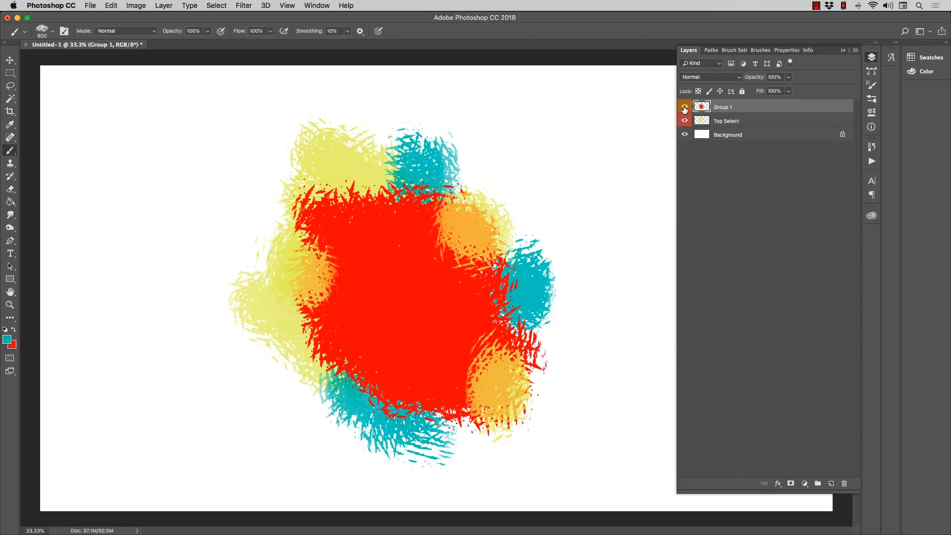
{"action": "left_click", "coordinate": [686, 120]}
{"action": "left_click", "coordinate": [685, 107]}
{"action": "left_click", "coordinate": [684, 107]}
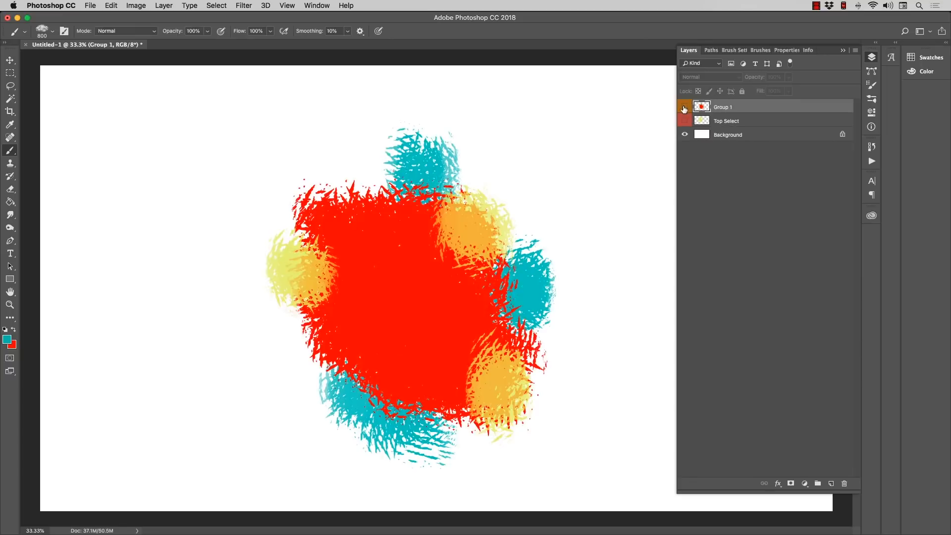
{"action": "left_click", "coordinate": [684, 107]}
{"action": "left_click", "coordinate": [685, 107]}
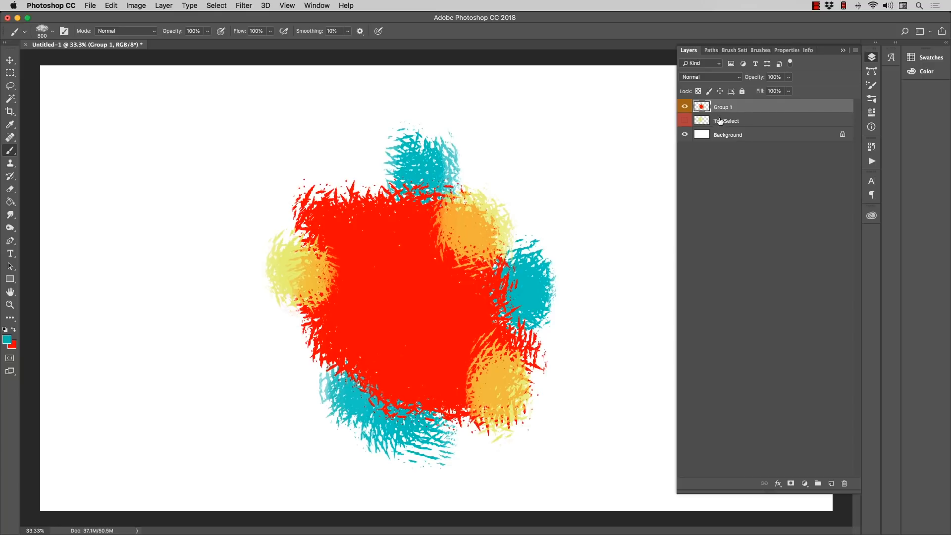
{"action": "left_click", "coordinate": [684, 121]}
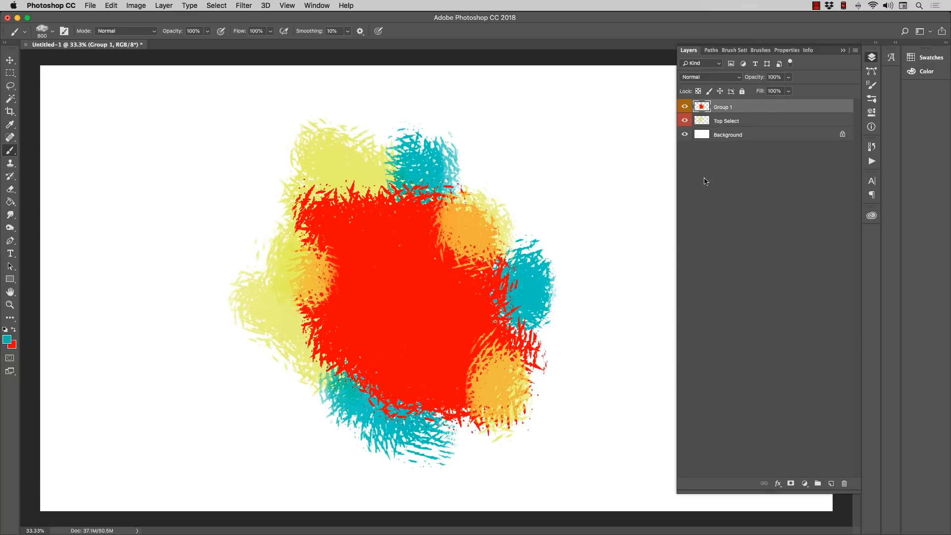
Step: Merge Top Select and Group 1 into one layer and move the combined artwork slightly to the right
{"action": "left_click", "coordinate": [750, 122], "text": "shift"}
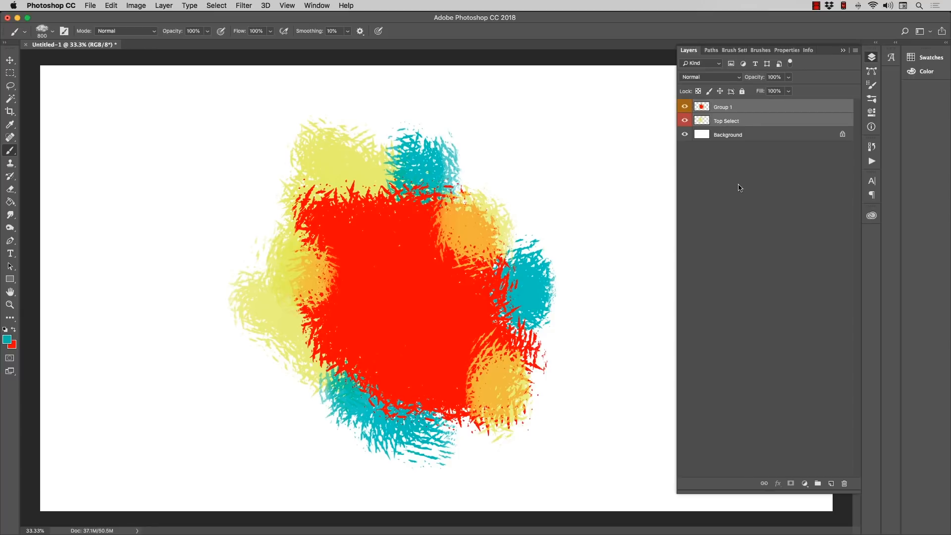
{"action": "key", "text": "super+e"}
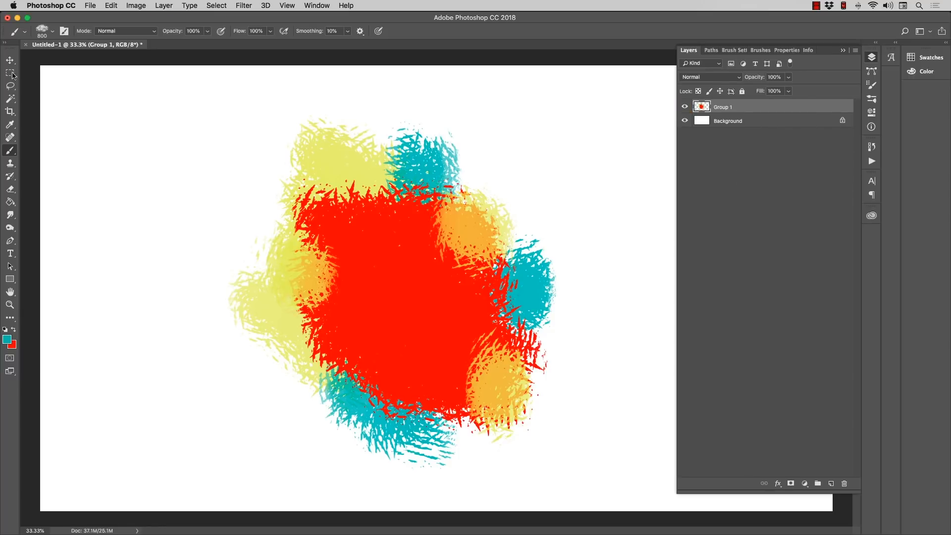
{"action": "left_click", "coordinate": [10, 60]}
{"action": "mouse_move", "coordinate": [404, 303]}
{"action": "left_mouse_down"}
{"action": "mouse_move", "coordinate": [350, 274]}
{"action": "mouse_move", "coordinate": [431, 317]}
{"action": "left_mouse_up"}
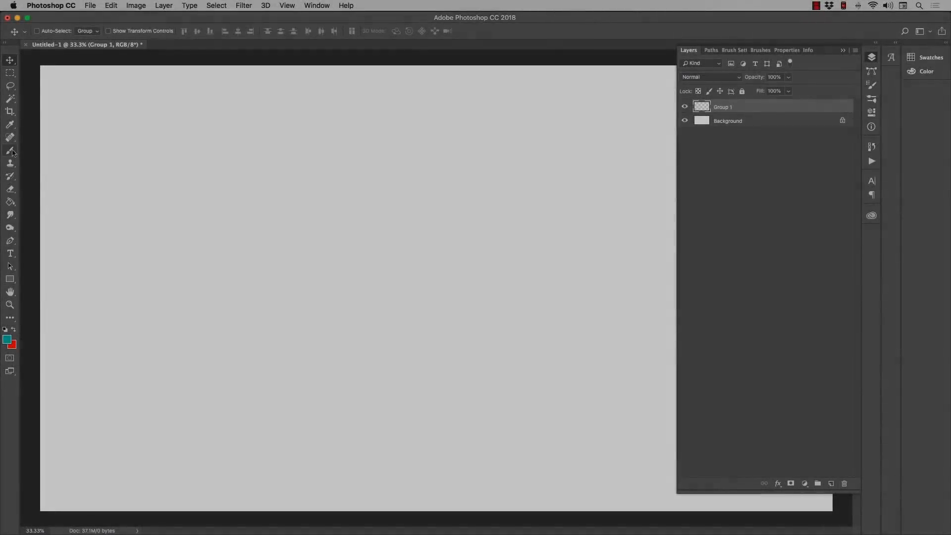
Step: Choose the Brush tool with the 002 - RAM - Paint Set - Chalk Line Brush preset at 9 px
{"action": "left_click", "coordinate": [10, 151]}
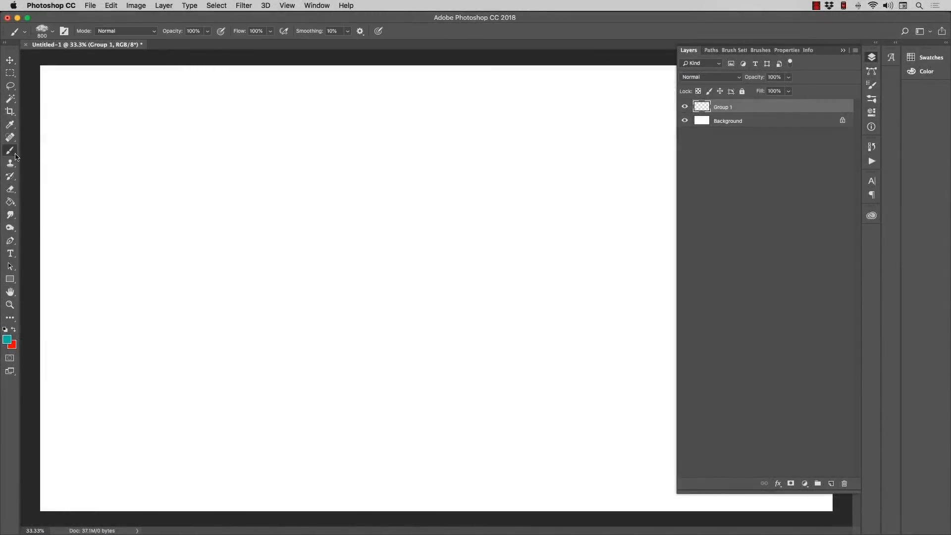
{"action": "left_click", "coordinate": [53, 32]}
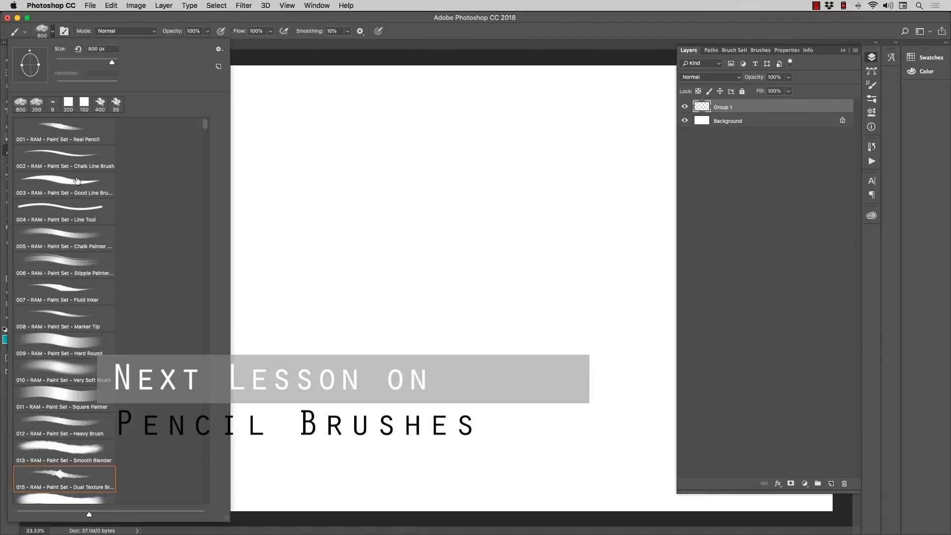
{"action": "left_click", "coordinate": [70, 160]}
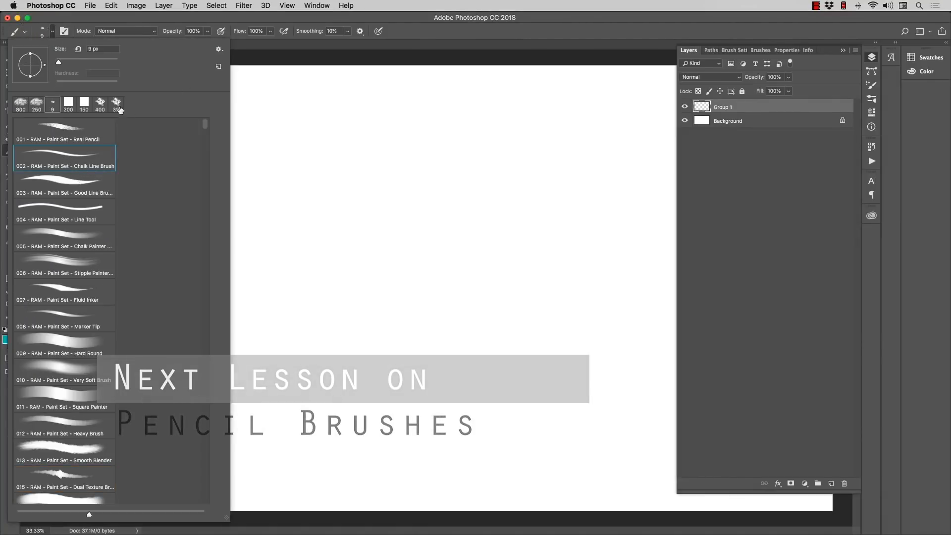
{"action": "left_click", "coordinate": [245, 55]}
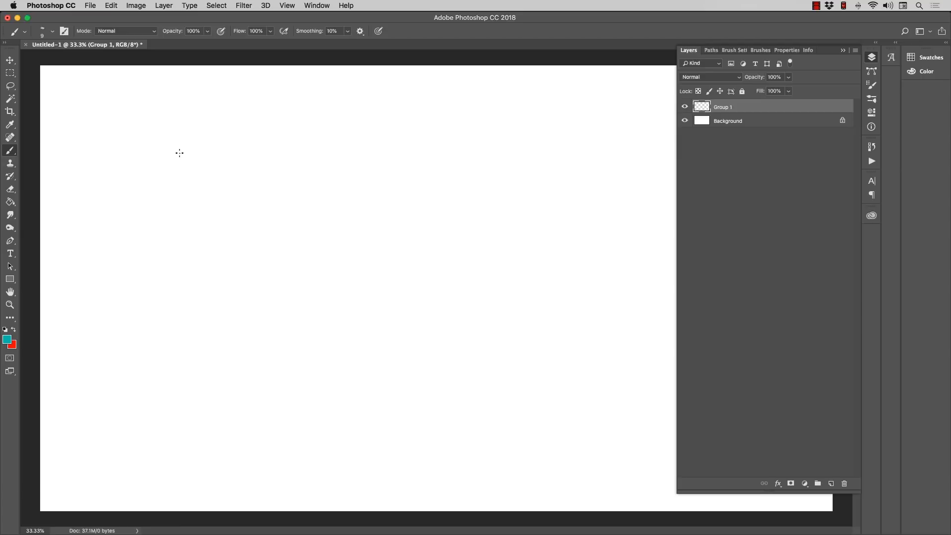
Step: Draw a thin teal wavy test line across the canvas, undo it and review the brush presets
{"action": "mouse_move", "coordinate": [258, 146]}
{"action": "left_mouse_down"}
{"action": "mouse_move", "coordinate": [389, 203]}
{"action": "mouse_move", "coordinate": [406, 340]}
{"action": "mouse_move", "coordinate": [460, 187]}
{"action": "mouse_move", "coordinate": [575, 210]}
{"action": "left_mouse_up"}
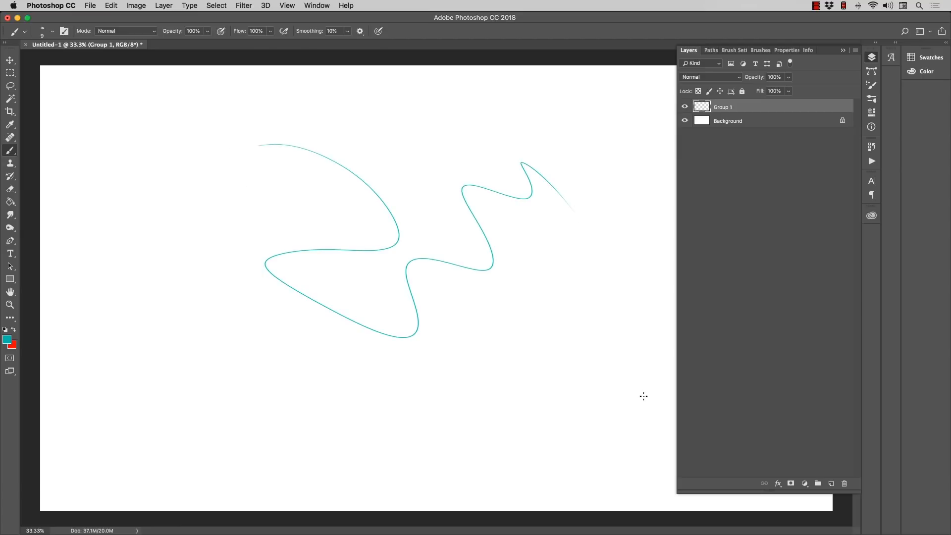
{"action": "key", "text": "super+z"}
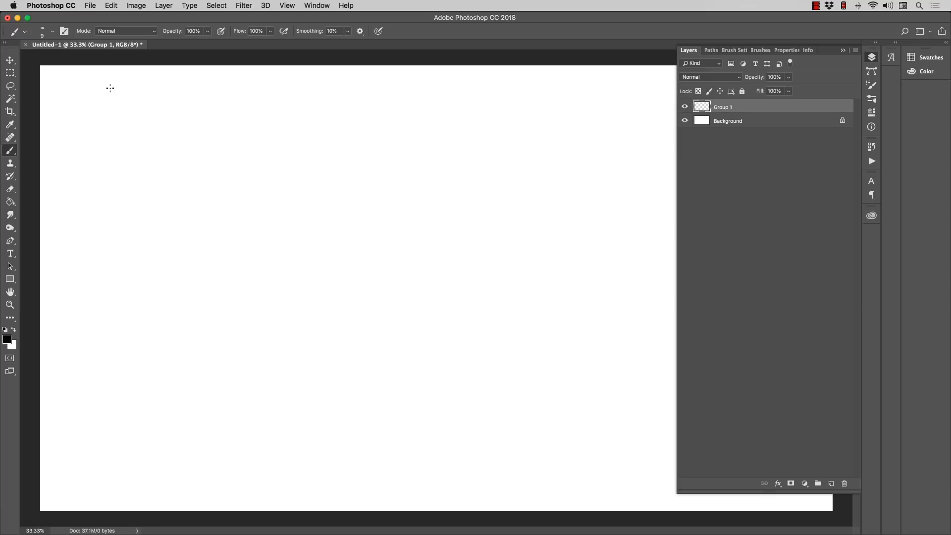
{"action": "left_click", "coordinate": [53, 32]}
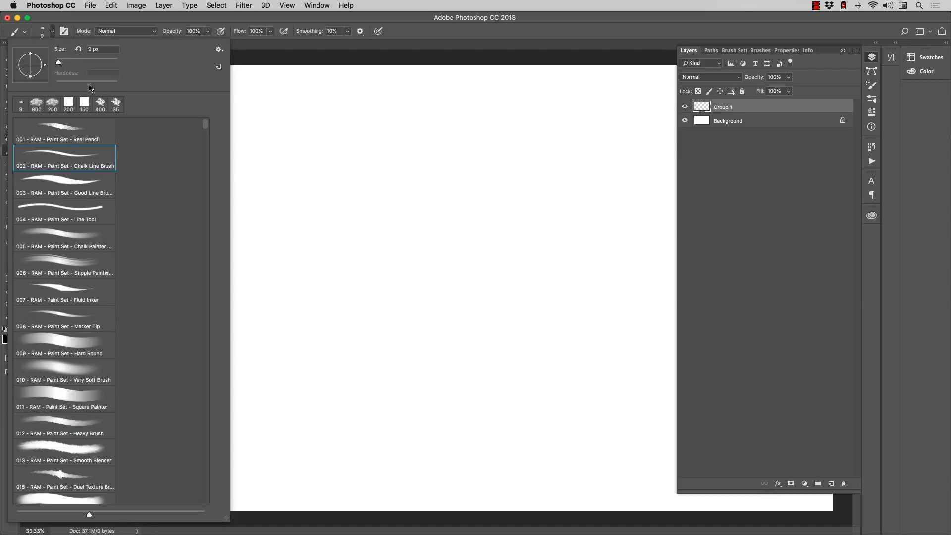
{"action": "left_click", "coordinate": [245, 60]}
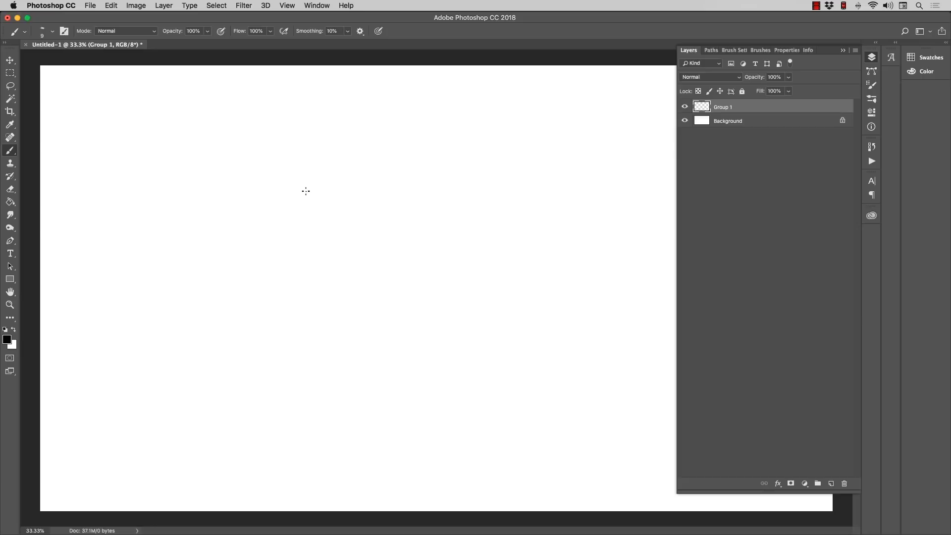
Step: Turn off Shape Dynamics for the chalk line brush and enlarge the brush to 500 px
{"action": "left_click", "coordinate": [871, 86]}
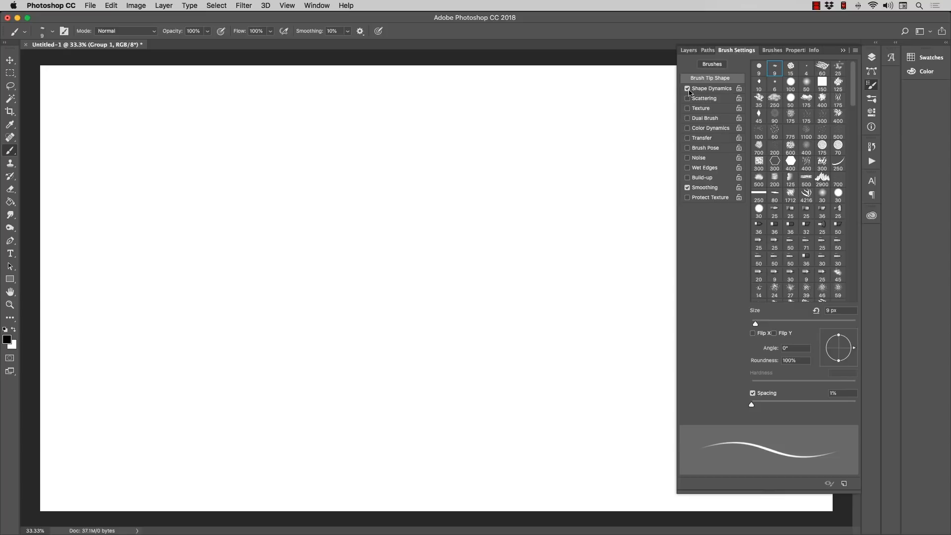
{"action": "left_click", "coordinate": [687, 89]}
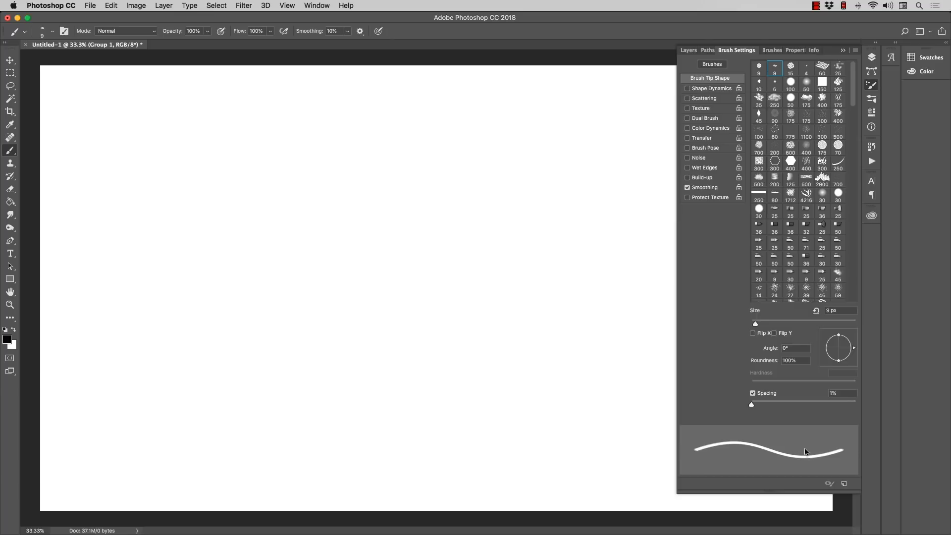
{"action": "key", "text": "bracketright"}
{"action": "key", "text": "bracketright"}
{"action": "key", "text": "bracketright"}
{"action": "key", "text": "bracketright"}
{"action": "key", "text": "bracketright"}
{"action": "key", "text": "bracketright"}
{"action": "key", "text": "bracketright"}
{"action": "key", "text": "bracketright"}
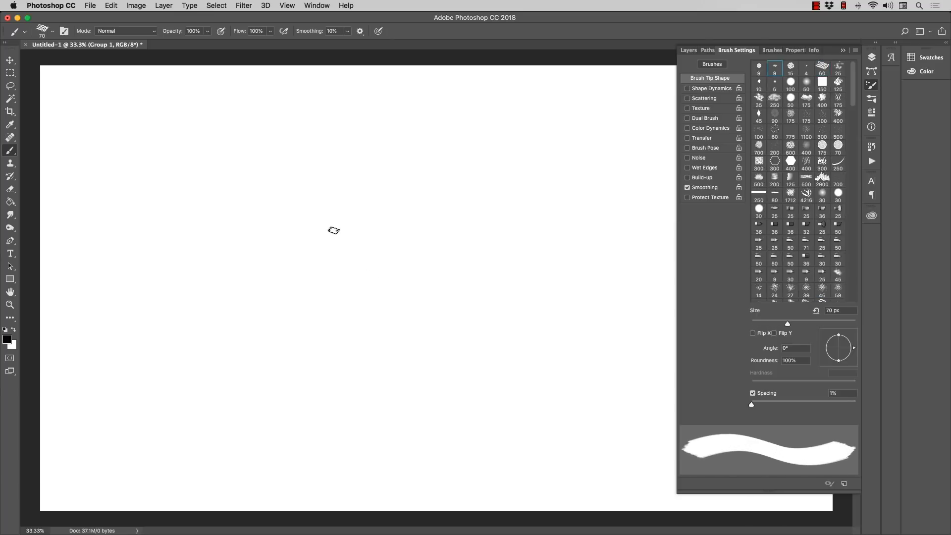
{"action": "key", "text": "bracketright"}
{"action": "key", "text": "bracketright"}
{"action": "key", "text": "bracketright"}
{"action": "key", "text": "bracketright"}
{"action": "key", "text": "bracketright"}
{"action": "key", "text": "bracketright"}
{"action": "key", "text": "bracketright"}
{"action": "key", "text": "bracketright"}
{"action": "key", "text": "bracketright"}
{"action": "key", "text": "bracketright"}
{"action": "key", "text": "bracketright"}
{"action": "key", "text": "bracketleft"}
{"action": "key", "text": "bracketleft"}
{"action": "key", "text": "bracketleft"}
{"action": "key", "text": "bracketleft"}
{"action": "key", "text": "bracketleft"}
{"action": "key", "text": "bracketleft"}
{"action": "key", "text": "bracketleft"}
{"action": "key", "text": "bracketright"}
{"action": "key", "text": "bracketright"}
{"action": "key", "text": "bracketright"}
{"action": "key", "text": "bracketright"}
{"action": "key", "text": "bracketright"}
{"action": "key", "text": "bracketright"}
{"action": "key", "text": "bracketright"}
{"action": "key", "text": "bracketright"}
{"action": "key", "text": "bracketright"}
{"action": "key", "text": "bracketright"}
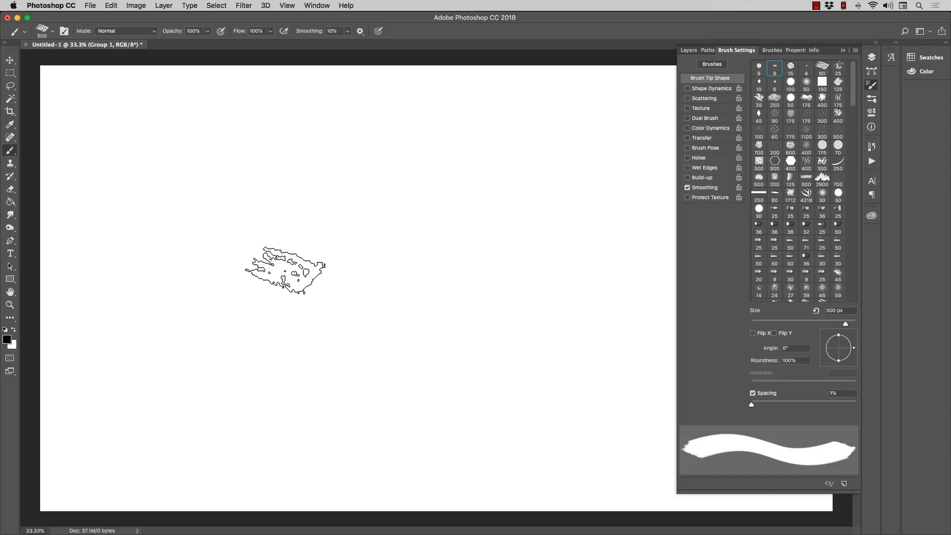
Step: Paint thick black test strokes across the canvas without Shape Dynamics and undo them
{"action": "mouse_move", "coordinate": [210, 260]}
{"action": "left_mouse_down"}
{"action": "mouse_move", "coordinate": [287, 238]}
{"action": "mouse_move", "coordinate": [393, 174]}
{"action": "mouse_move", "coordinate": [463, 319]}
{"action": "mouse_move", "coordinate": [298, 342]}
{"action": "mouse_move", "coordinate": [463, 376]}
{"action": "mouse_move", "coordinate": [617, 329]}
{"action": "mouse_move", "coordinate": [379, 103]}
{"action": "mouse_move", "coordinate": [119, 165]}
{"action": "mouse_move", "coordinate": [211, 237]}
{"action": "mouse_move", "coordinate": [204, 441]}
{"action": "mouse_move", "coordinate": [312, 482]}
{"action": "mouse_move", "coordinate": [319, 263]}
{"action": "mouse_move", "coordinate": [548, 212]}
{"action": "mouse_move", "coordinate": [367, 233]}
{"action": "left_mouse_up"}
{"action": "key", "text": "super+z"}
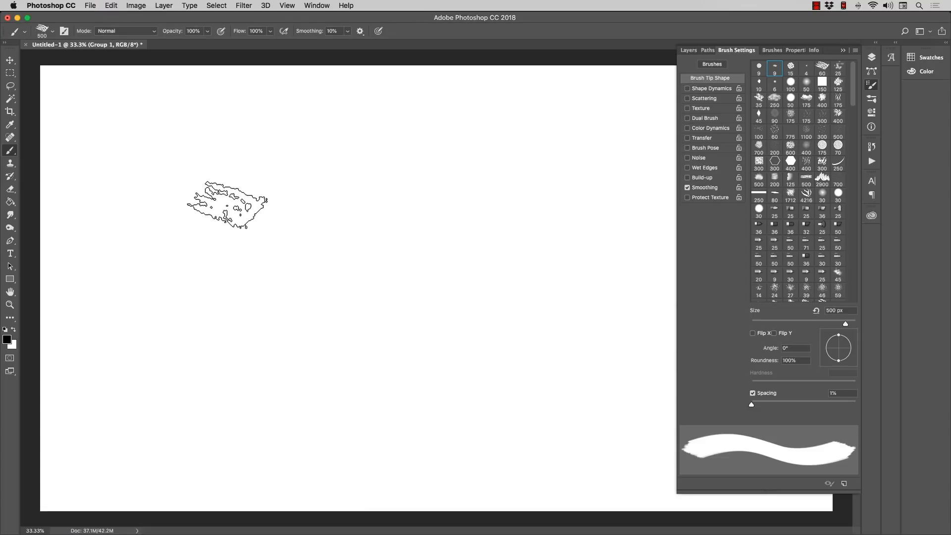
{"action": "left_click_drag", "start_coordinate": [222, 203], "coordinate": [595, 312]}
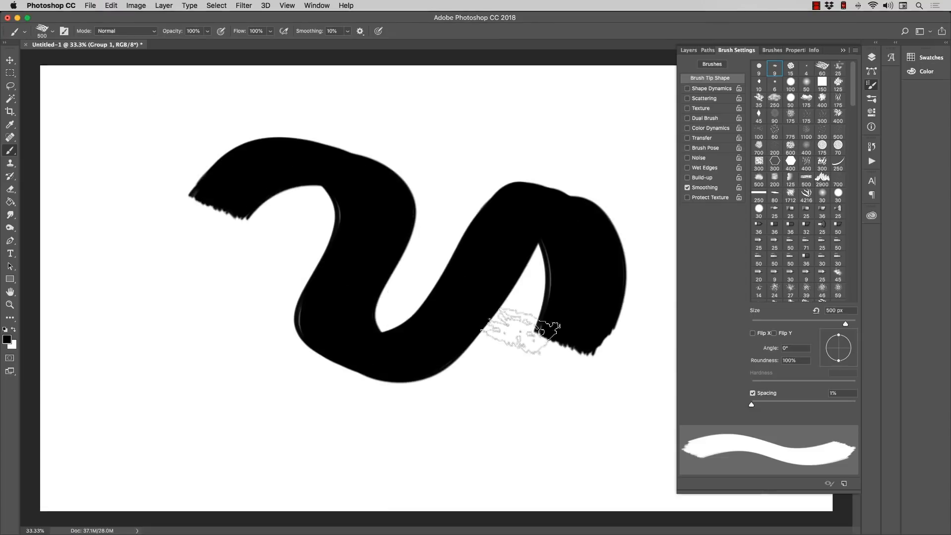
{"action": "key", "text": "super+z"}
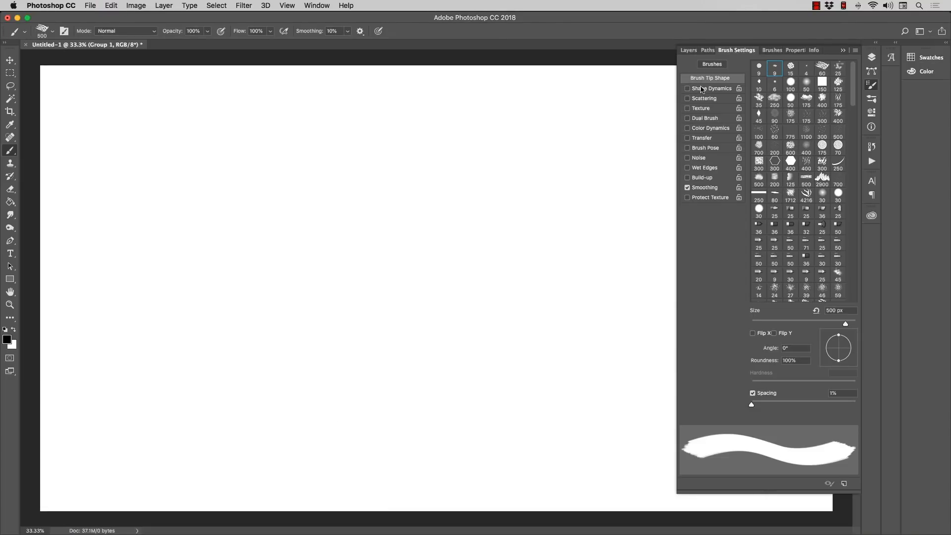
Step: Turn on Shape Dynamics with the size control set to Fade at 25 and Size Jitter at 57%
{"action": "left_click", "coordinate": [688, 89]}
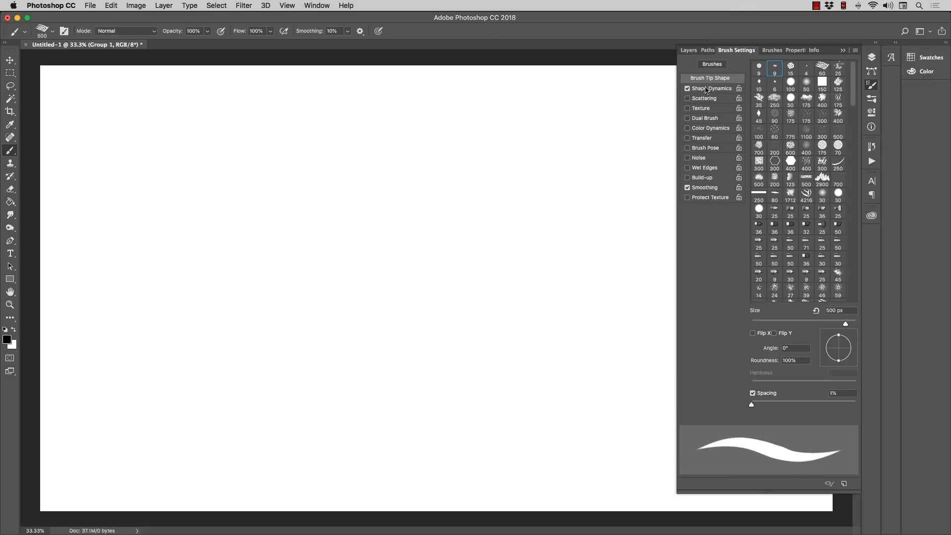
{"action": "left_click", "coordinate": [709, 88]}
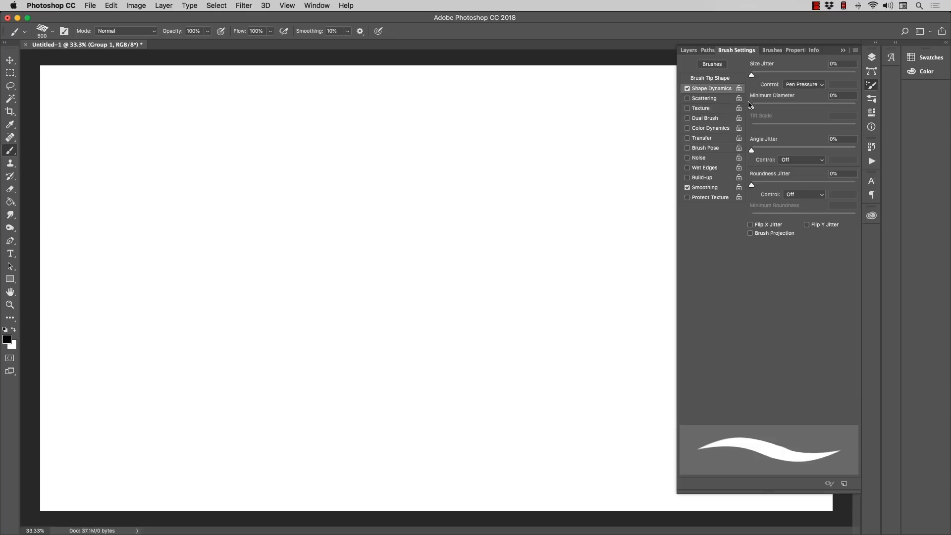
{"action": "left_click", "coordinate": [789, 87]}
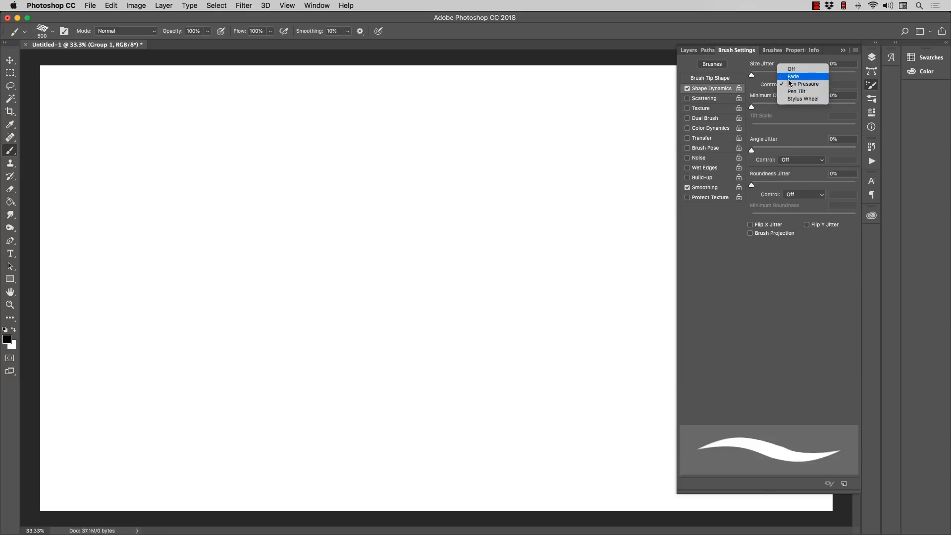
{"action": "left_click", "coordinate": [792, 85]}
{"action": "left_click", "coordinate": [791, 85]}
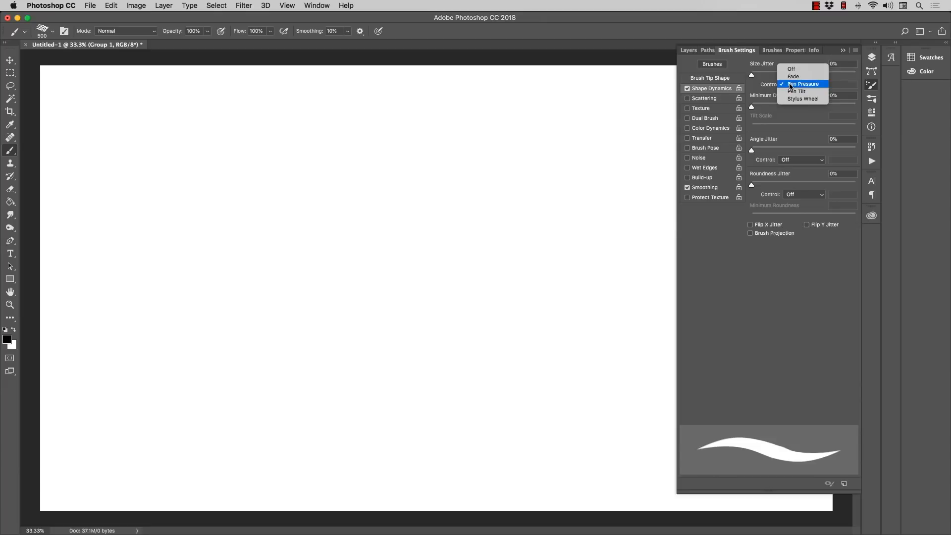
{"action": "left_click", "coordinate": [793, 76]}
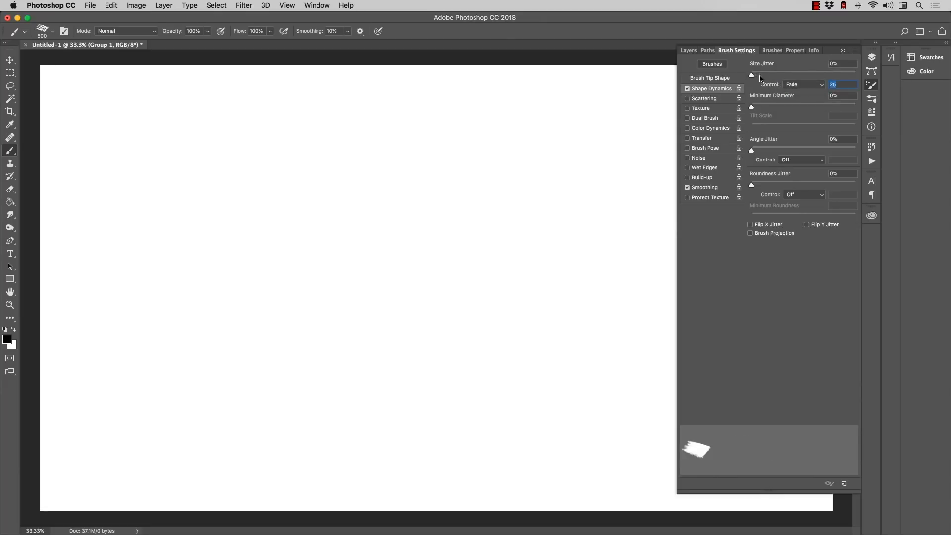
{"action": "mouse_move", "coordinate": [753, 75]}
{"action": "left_mouse_down"}
{"action": "mouse_move", "coordinate": [826, 75]}
{"action": "mouse_move", "coordinate": [812, 75]}
{"action": "left_mouse_up"}
Step: Stamp two black test dabs side by side in the canvas's upper right area and undo the last one
{"action": "left_click", "coordinate": [567, 184]}
{"action": "left_click", "coordinate": [477, 187]}
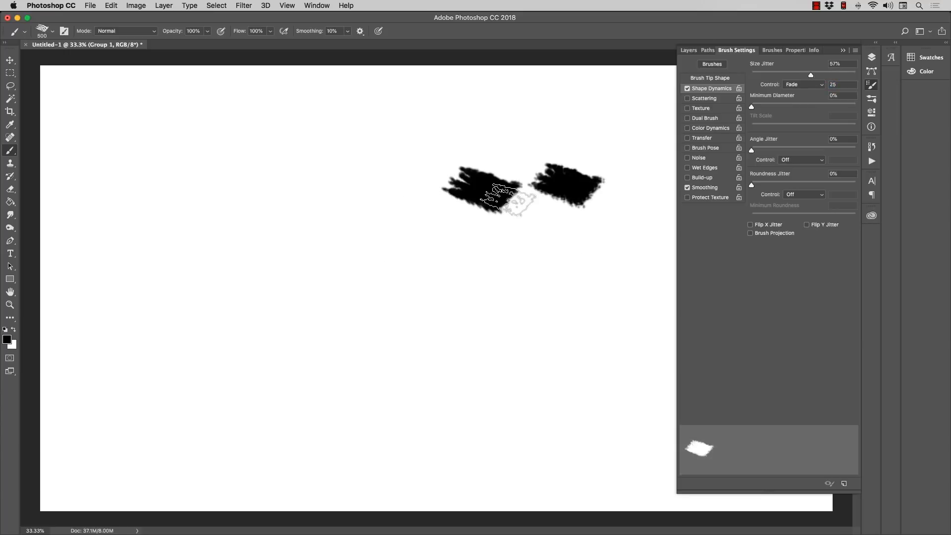
{"action": "key", "text": "super+z"}
{"action": "key", "text": "super+z"}
{"action": "key", "text": "super+z"}
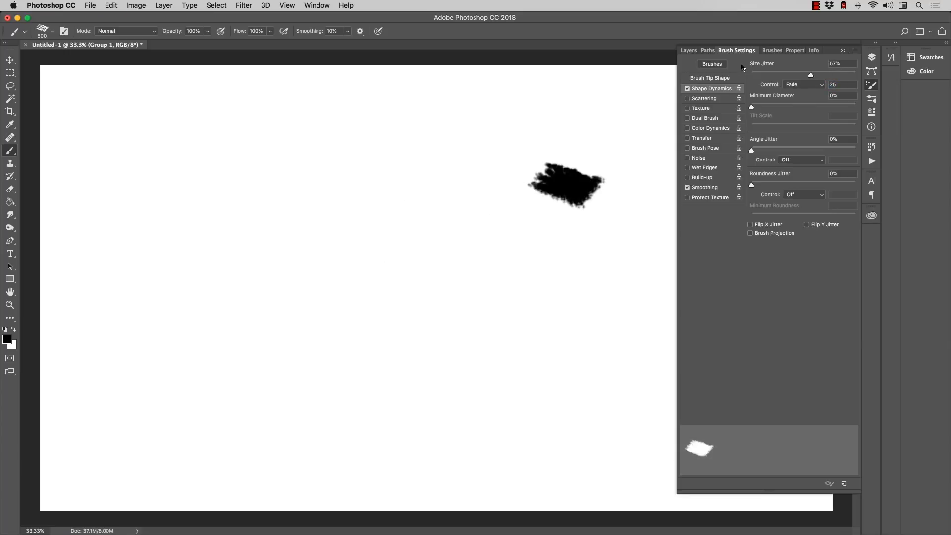
Step: Undo the remaining test dab and set the Shape Dynamics size control to Pen Pressure
{"action": "key", "text": "super+z"}
{"action": "left_click", "coordinate": [800, 84]}
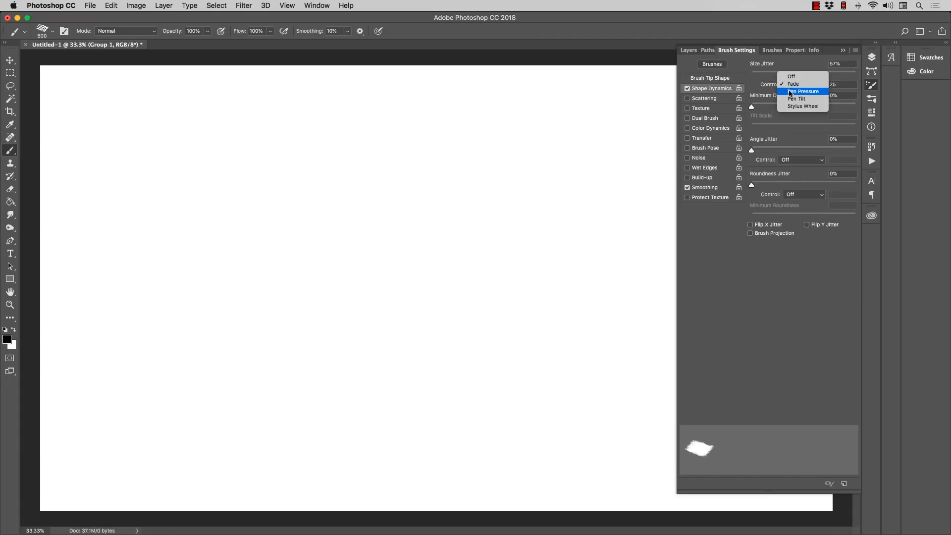
{"action": "left_click", "coordinate": [791, 92]}
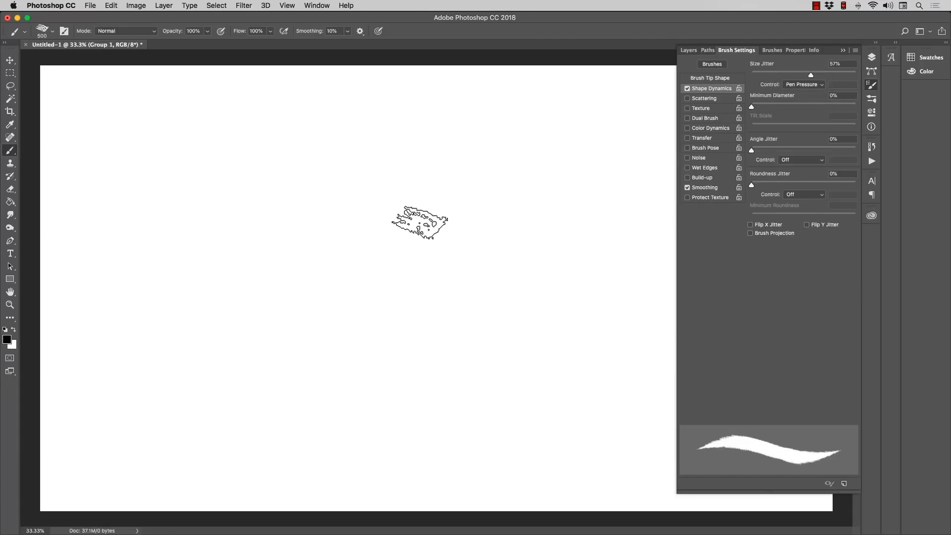
Step: Reduce the brush to 125 px, paint several curvy black test strokes with varying pen pressure and undo each one
{"action": "key", "text": "bracketleft"}
{"action": "key", "text": "bracketleft"}
{"action": "key", "text": "bracketleft"}
{"action": "key", "text": "bracketleft"}
{"action": "key", "text": "bracketleft"}
{"action": "key", "text": "bracketleft"}
{"action": "key", "text": "bracketleft"}
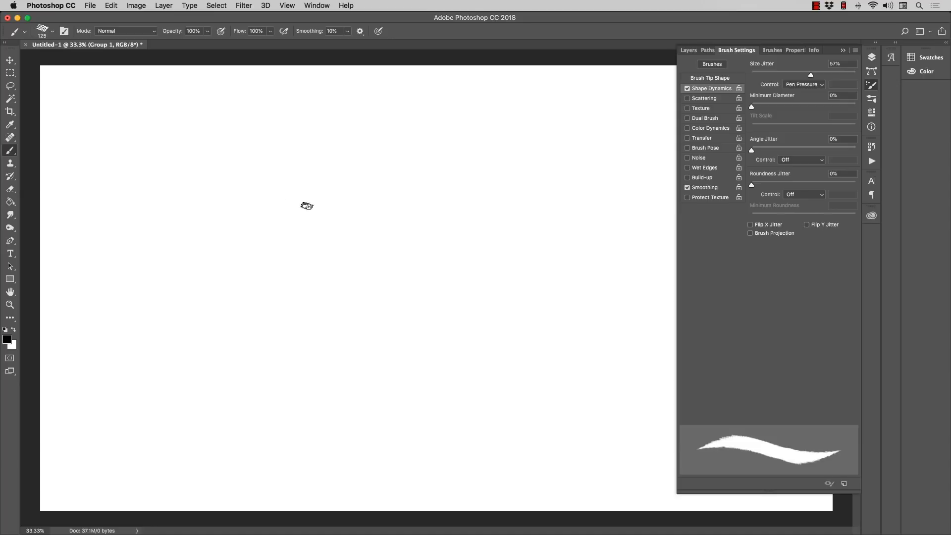
{"action": "mouse_move", "coordinate": [243, 166]}
{"action": "left_mouse_down"}
{"action": "mouse_move", "coordinate": [344, 138]}
{"action": "mouse_move", "coordinate": [430, 217]}
{"action": "mouse_move", "coordinate": [351, 289]}
{"action": "mouse_move", "coordinate": [334, 346]}
{"action": "mouse_move", "coordinate": [482, 314]}
{"action": "mouse_move", "coordinate": [528, 180]}
{"action": "mouse_move", "coordinate": [608, 261]}
{"action": "mouse_move", "coordinate": [493, 336]}
{"action": "mouse_move", "coordinate": [500, 413]}
{"action": "mouse_move", "coordinate": [603, 453]}
{"action": "mouse_move", "coordinate": [404, 431]}
{"action": "mouse_move", "coordinate": [216, 376]}
{"action": "mouse_move", "coordinate": [256, 258]}
{"action": "left_mouse_up"}
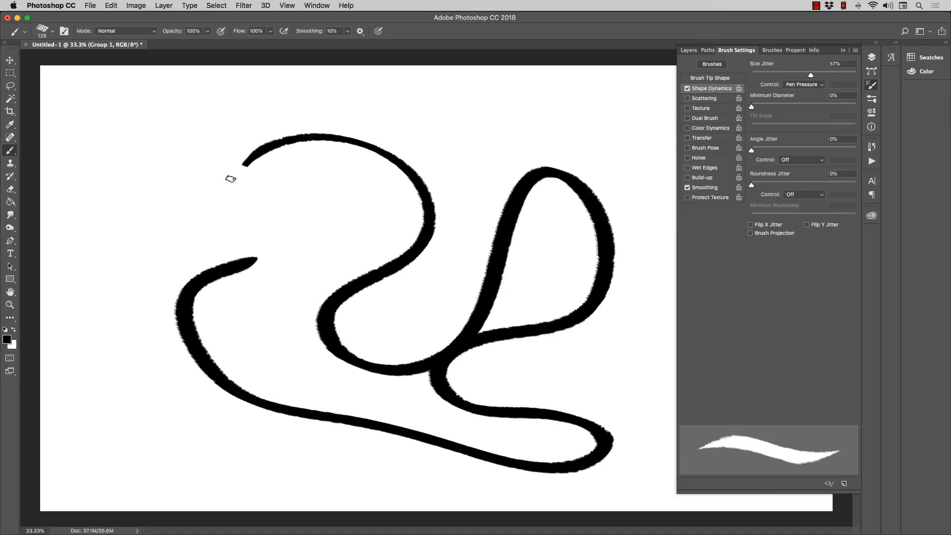
{"action": "key", "text": "super+z"}
{"action": "mouse_move", "coordinate": [210, 147]}
{"action": "left_mouse_down"}
{"action": "mouse_move", "coordinate": [368, 134]}
{"action": "mouse_move", "coordinate": [359, 230]}
{"action": "mouse_move", "coordinate": [375, 332]}
{"action": "mouse_move", "coordinate": [454, 207]}
{"action": "mouse_move", "coordinate": [567, 281]}
{"action": "mouse_move", "coordinate": [416, 371]}
{"action": "left_mouse_up"}
{"action": "key", "text": "super+z"}
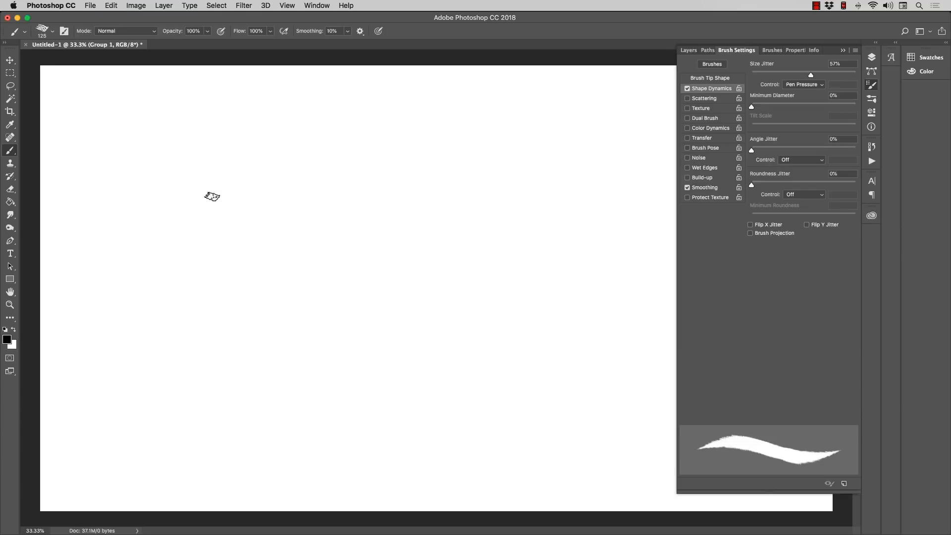
{"action": "mouse_move", "coordinate": [220, 207]}
{"action": "left_mouse_down"}
{"action": "mouse_move", "coordinate": [253, 295]}
{"action": "mouse_move", "coordinate": [312, 331]}
{"action": "mouse_move", "coordinate": [347, 330]}
{"action": "mouse_move", "coordinate": [399, 270]}
{"action": "mouse_move", "coordinate": [459, 253]}
{"action": "mouse_move", "coordinate": [516, 327]}
{"action": "left_mouse_up"}
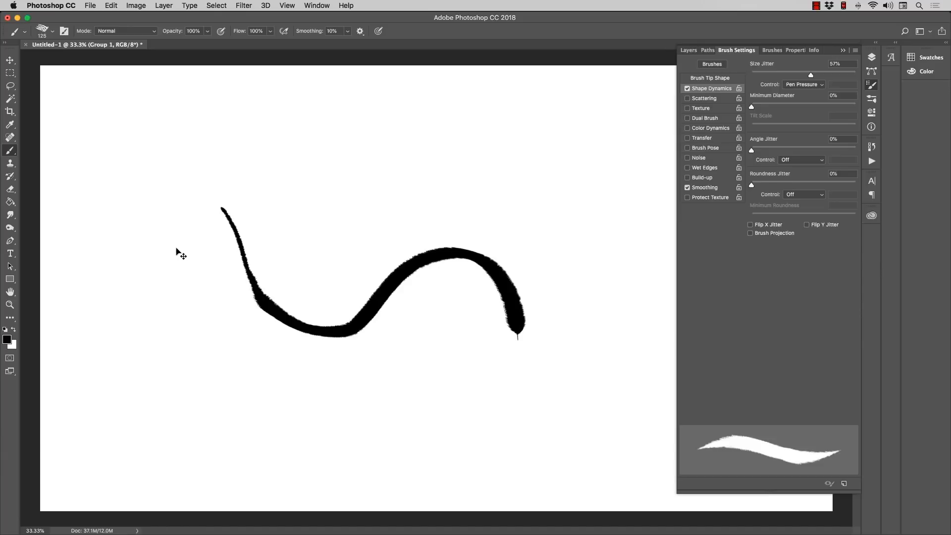
{"action": "key", "text": "super+z"}
{"action": "mouse_move", "coordinate": [206, 220]}
{"action": "left_mouse_down"}
{"action": "mouse_move", "coordinate": [218, 287]}
{"action": "mouse_move", "coordinate": [308, 243]}
{"action": "mouse_move", "coordinate": [402, 308]}
{"action": "mouse_move", "coordinate": [515, 147]}
{"action": "mouse_move", "coordinate": [540, 198]}
{"action": "left_mouse_up"}
{"action": "key", "text": "super+z"}
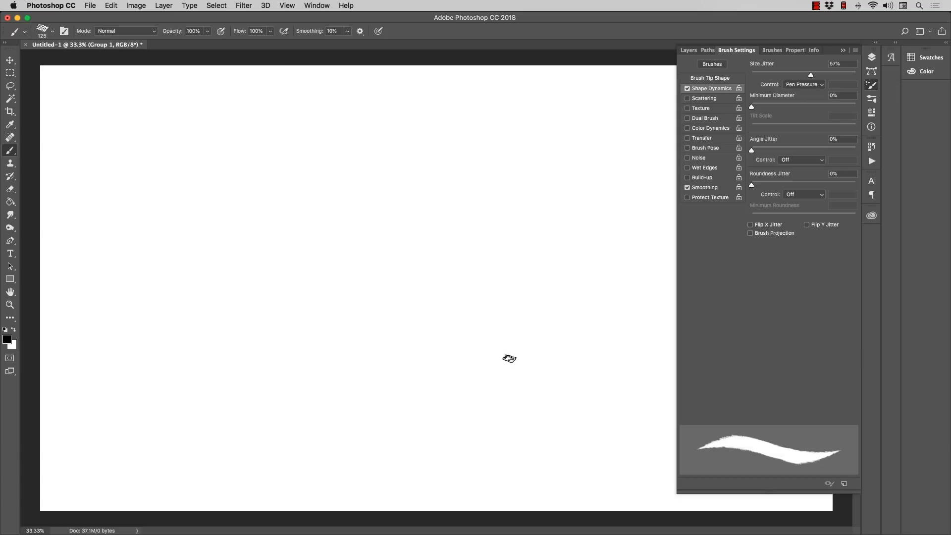
Step: Reduce the brush to 45 px, paint a winding test stroke across the canvas and undo it
{"action": "key", "text": "bracketleft"}
{"action": "key", "text": "bracketleft"}
{"action": "key", "text": "bracketleft"}
{"action": "key", "text": "bracketleft"}
{"action": "key", "text": "bracketleft"}
{"action": "key", "text": "bracketleft"}
{"action": "key", "text": "bracketleft"}
{"action": "mouse_move", "coordinate": [190, 162]}
{"action": "left_mouse_down"}
{"action": "mouse_move", "coordinate": [327, 159]}
{"action": "mouse_move", "coordinate": [406, 310]}
{"action": "left_mouse_up"}
{"action": "mouse_move", "coordinate": [400, 263]}
{"action": "left_mouse_down"}
{"action": "mouse_move", "coordinate": [555, 220]}
{"action": "mouse_move", "coordinate": [559, 319]}
{"action": "mouse_move", "coordinate": [473, 382]}
{"action": "left_mouse_up"}
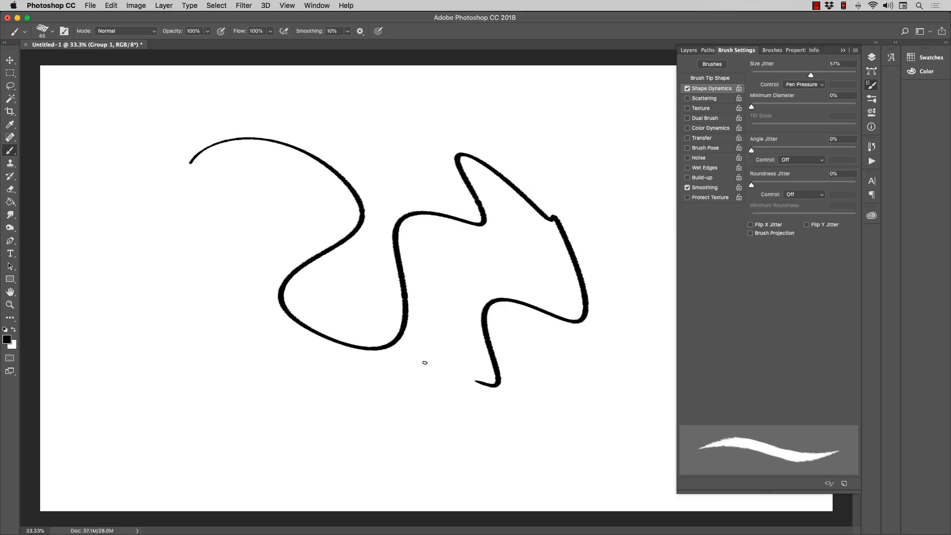
{"action": "key", "text": "super+z"}
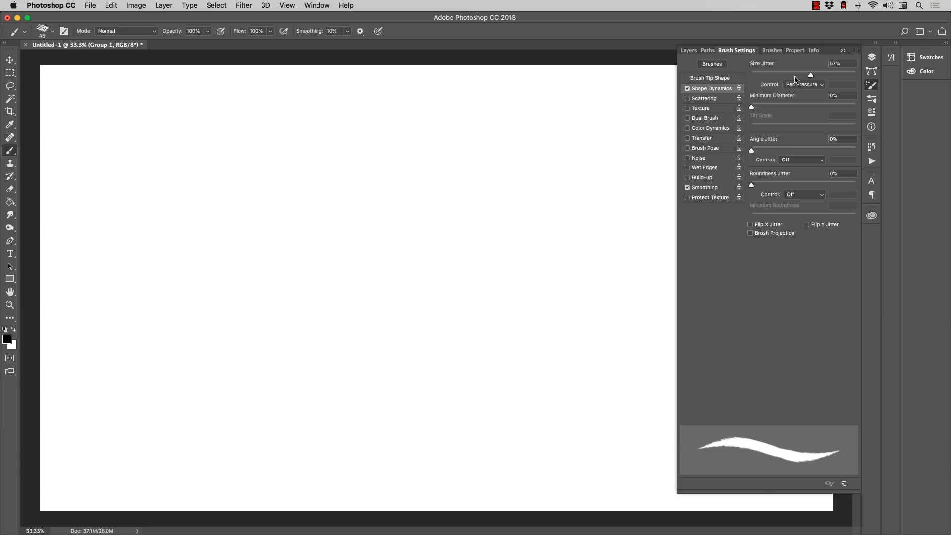
Step: Set Size Jitter to 0%, paint a test stroke with the smoother brush and undo it
{"action": "left_click_drag", "start_coordinate": [811, 74], "coordinate": [753, 73]}
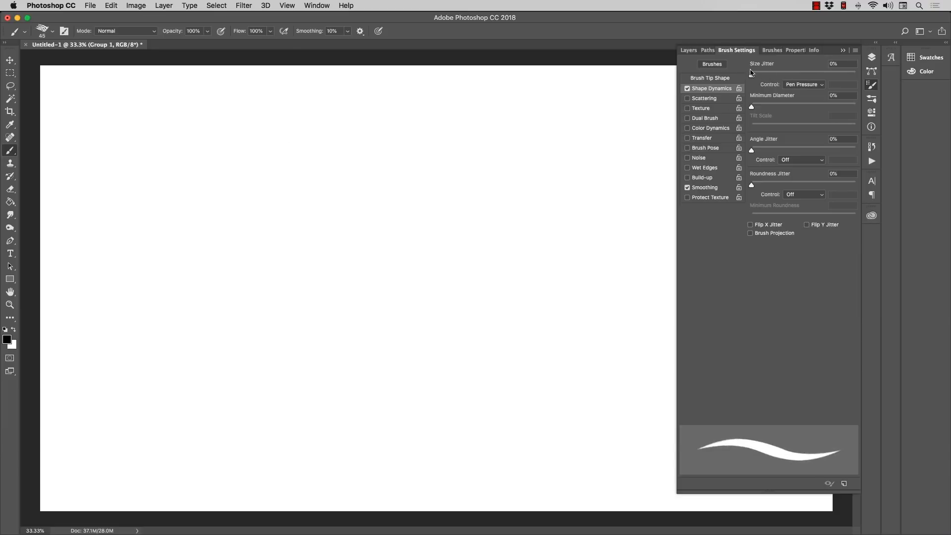
{"action": "mouse_move", "coordinate": [236, 153]}
{"action": "left_mouse_down"}
{"action": "mouse_move", "coordinate": [319, 217]}
{"action": "mouse_move", "coordinate": [365, 191]}
{"action": "mouse_move", "coordinate": [525, 296]}
{"action": "mouse_move", "coordinate": [344, 346]}
{"action": "mouse_move", "coordinate": [159, 244]}
{"action": "mouse_move", "coordinate": [408, 140]}
{"action": "mouse_move", "coordinate": [544, 227]}
{"action": "left_mouse_up"}
{"action": "key", "text": "super+z"}
Step: Reduce the brush to 25 px, paint a thin winding test stroke and undo it
{"action": "key", "text": "bracketleft"}
{"action": "key", "text": "bracketleft"}
{"action": "mouse_move", "coordinate": [279, 167]}
{"action": "left_mouse_down"}
{"action": "mouse_move", "coordinate": [259, 244]}
{"action": "mouse_move", "coordinate": [359, 233]}
{"action": "mouse_move", "coordinate": [413, 195]}
{"action": "mouse_move", "coordinate": [443, 153]}
{"action": "mouse_move", "coordinate": [490, 156]}
{"action": "mouse_move", "coordinate": [534, 250]}
{"action": "mouse_move", "coordinate": [450, 338]}
{"action": "mouse_move", "coordinate": [365, 356]}
{"action": "left_mouse_up"}
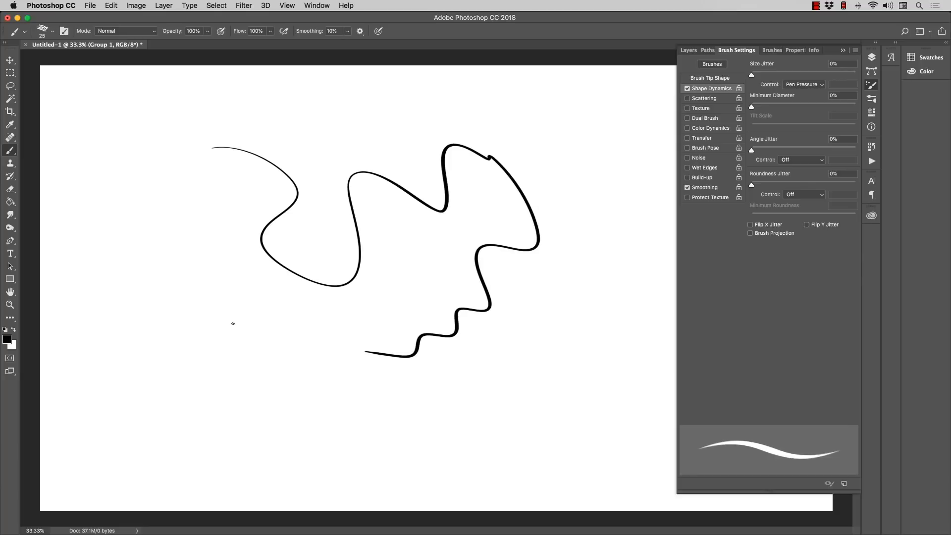
{"action": "key", "text": "super+z"}
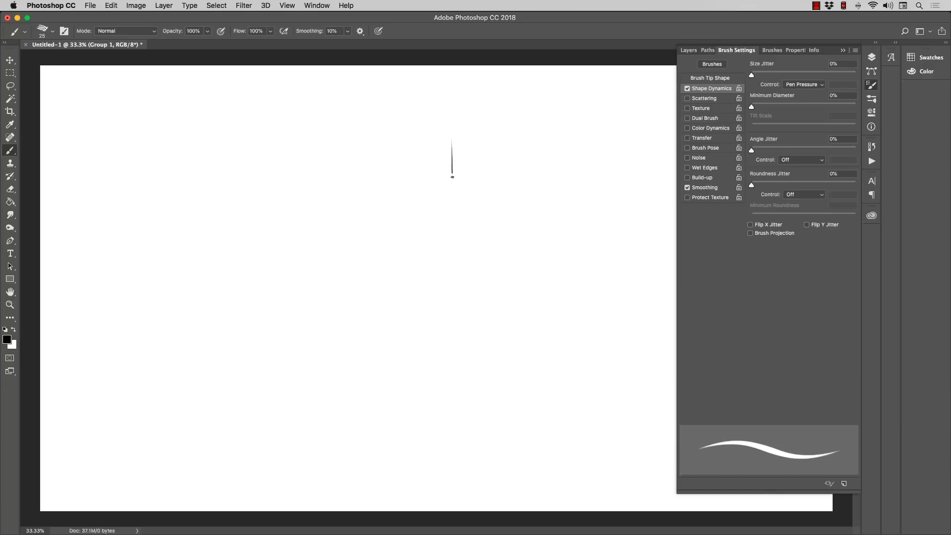
Step: Paint two tapered, nearly vertical lines and a wavy stroke using pen pressure, undoing each one
{"action": "left_click_drag", "start_coordinate": [452, 218], "coordinate": [466, 461]}
{"action": "mouse_move", "coordinate": [476, 534]}
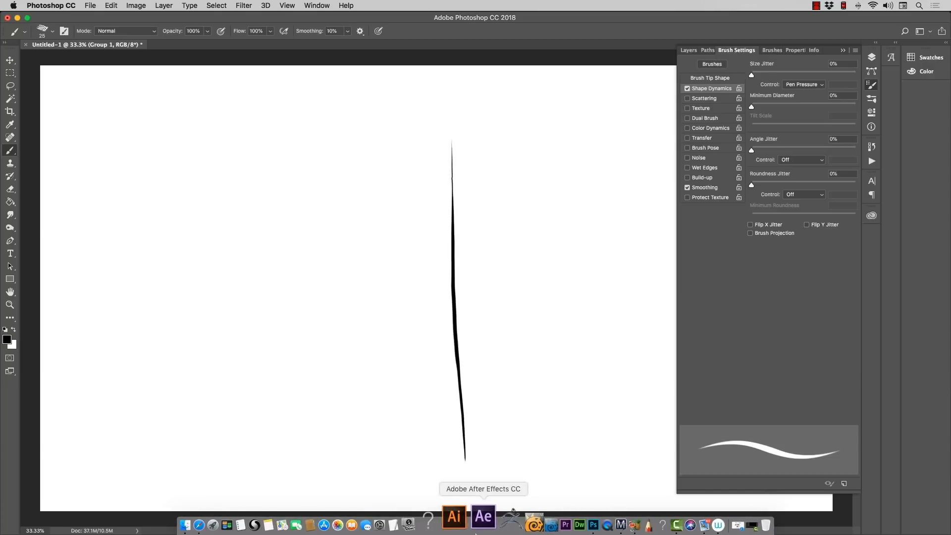
{"action": "key", "text": "super+z"}
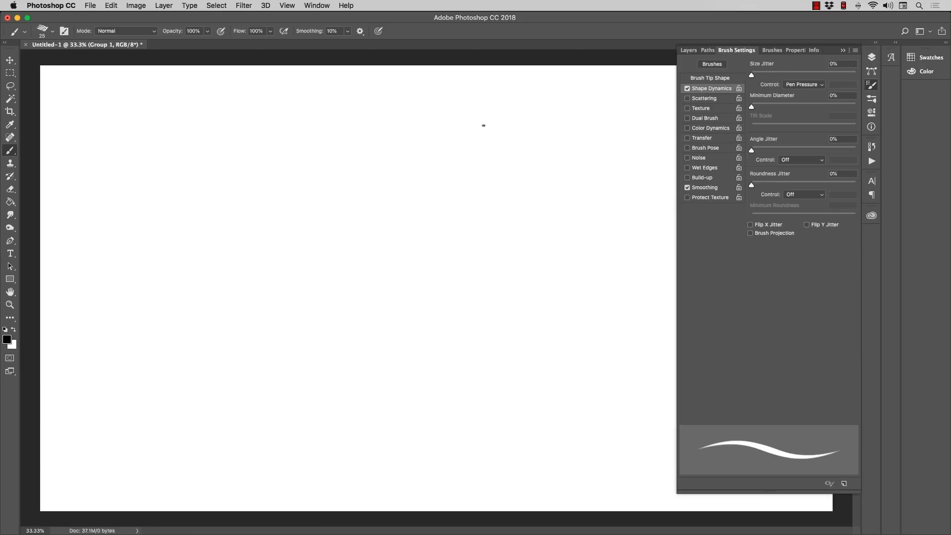
{"action": "left_click_drag", "start_coordinate": [484, 125], "coordinate": [501, 395]}
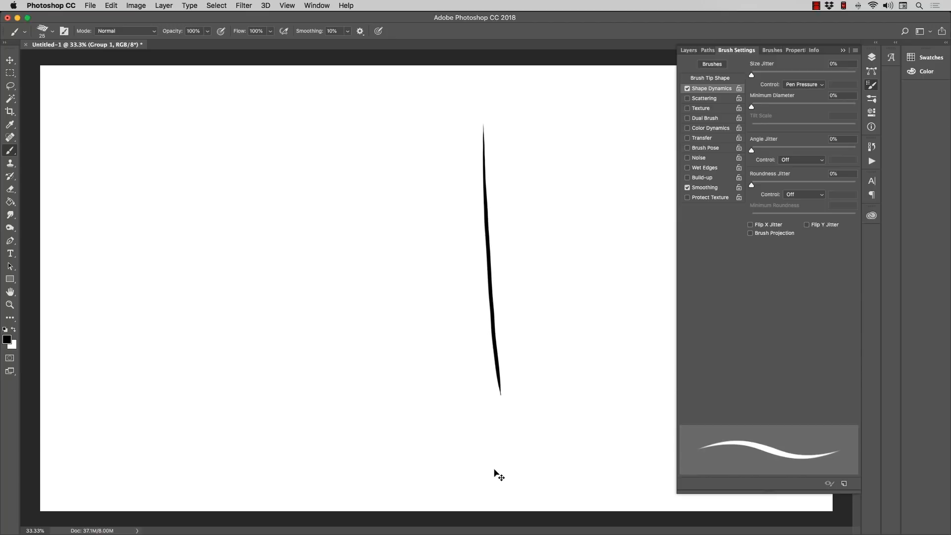
{"action": "key", "text": "super+z"}
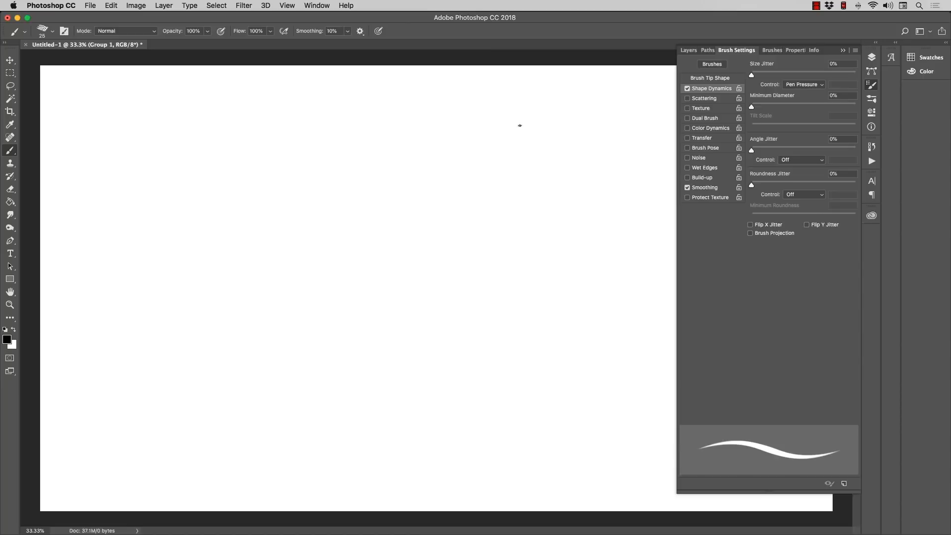
{"action": "mouse_move", "coordinate": [349, 108]}
{"action": "left_mouse_down"}
{"action": "mouse_move", "coordinate": [423, 133]}
{"action": "mouse_move", "coordinate": [388, 242]}
{"action": "mouse_move", "coordinate": [516, 206]}
{"action": "mouse_move", "coordinate": [612, 324]}
{"action": "left_mouse_up"}
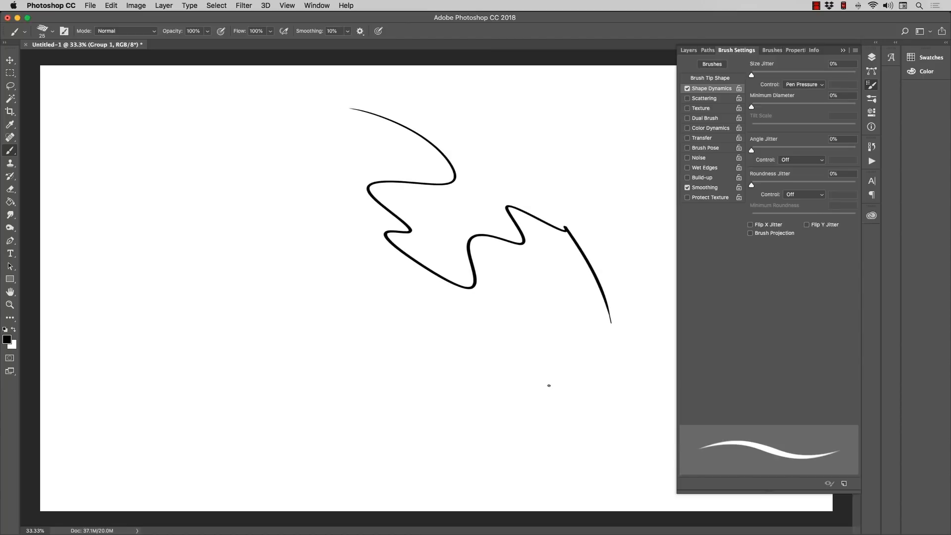
{"action": "key", "text": "super+z"}
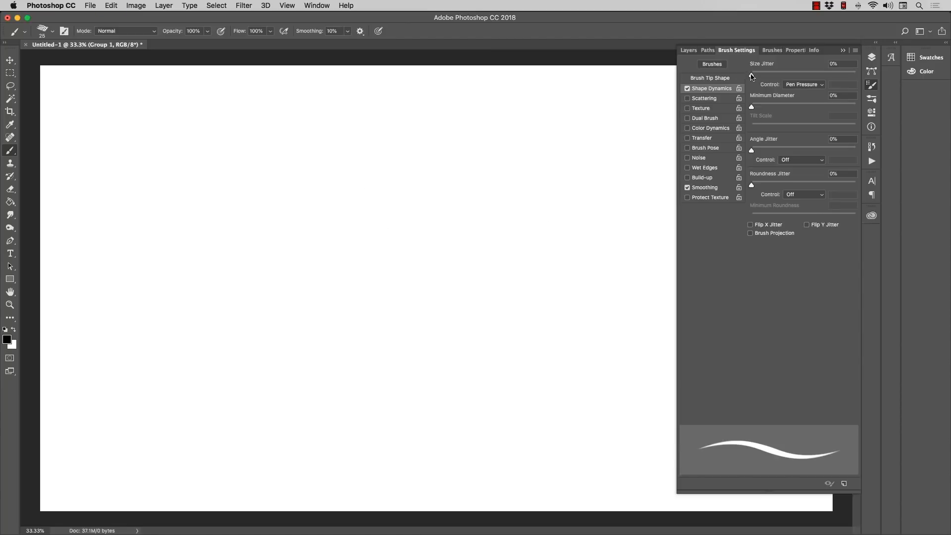
Step: Set Size Jitter to 65%, paint a test stroke across the canvas and undo it
{"action": "left_click_drag", "start_coordinate": [753, 75], "coordinate": [819, 75]}
{"action": "mouse_move", "coordinate": [291, 127]}
{"action": "left_mouse_down"}
{"action": "mouse_move", "coordinate": [397, 203]}
{"action": "mouse_move", "coordinate": [389, 270]}
{"action": "mouse_move", "coordinate": [498, 245]}
{"action": "mouse_move", "coordinate": [539, 345]}
{"action": "left_mouse_up"}
{"action": "key", "text": "super+z"}
Step: Enlarge the brush to 60 px, paint a winding test stroke, undo it and return to the Brush tool
{"action": "key", "text": "bracketright"}
{"action": "key", "text": "bracketright"}
{"action": "key", "text": "bracketright"}
{"action": "key", "text": "bracketright"}
{"action": "mouse_move", "coordinate": [270, 150]}
{"action": "left_mouse_down"}
{"action": "mouse_move", "coordinate": [349, 221]}
{"action": "mouse_move", "coordinate": [457, 217]}
{"action": "mouse_move", "coordinate": [524, 302]}
{"action": "mouse_move", "coordinate": [458, 366]}
{"action": "left_mouse_up"}
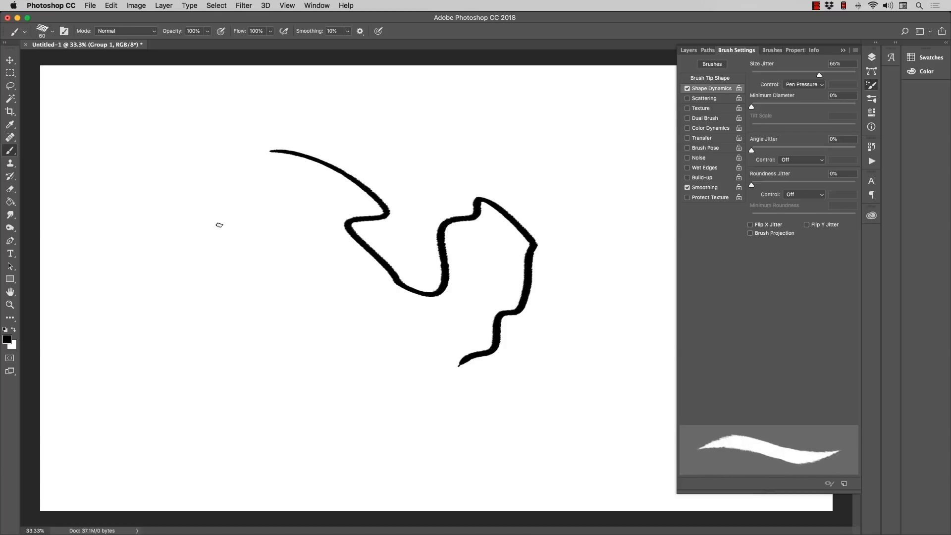
{"action": "left_click", "coordinate": [10, 305]}
{"action": "mouse_move", "coordinate": [351, 234]}
{"action": "left_mouse_down"}
{"action": "mouse_move", "coordinate": [379, 232]}
{"action": "mouse_move", "coordinate": [350, 228]}
{"action": "left_mouse_up"}
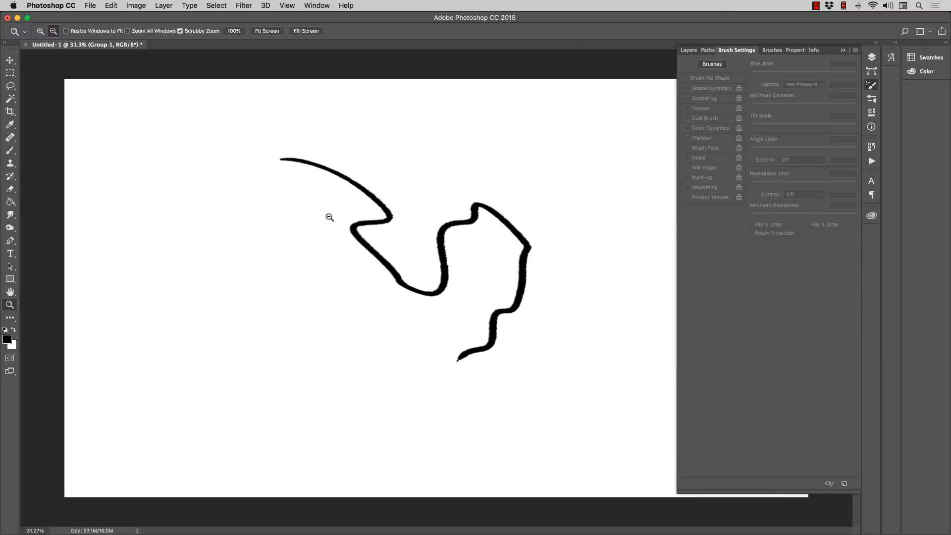
{"action": "key", "text": "super+z"}
{"action": "key", "text": "b"}
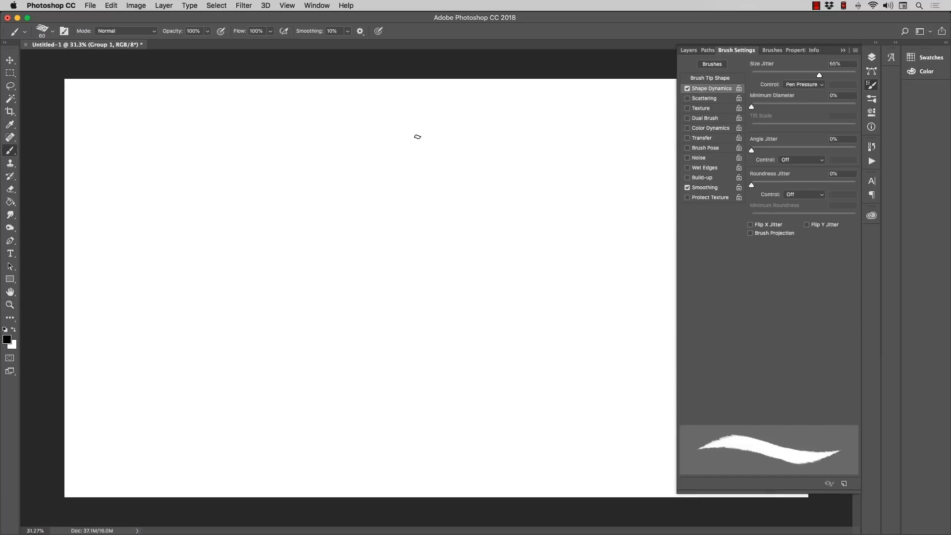
Step: Set Size Jitter to 0% and toggle Smoothing, leaving it turned on
{"action": "left_click_drag", "start_coordinate": [815, 75], "coordinate": [742, 74]}
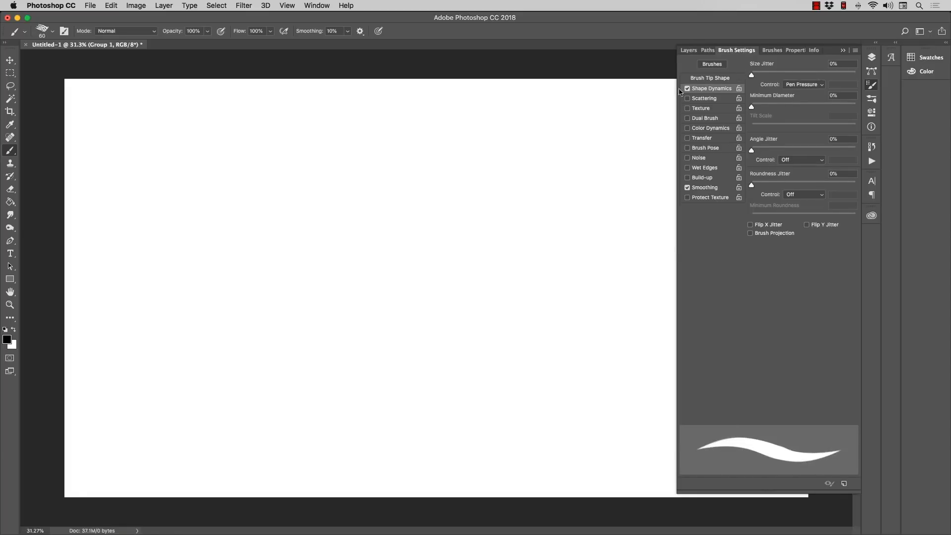
{"action": "left_click", "coordinate": [693, 191]}
{"action": "left_click", "coordinate": [688, 188]}
{"action": "left_click", "coordinate": [686, 190]}
{"action": "left_click", "coordinate": [687, 193]}
Step: Set the brush tip spacing to 29%, paint a zigzag test stroke and examine its edges up close
{"action": "left_click", "coordinate": [699, 79]}
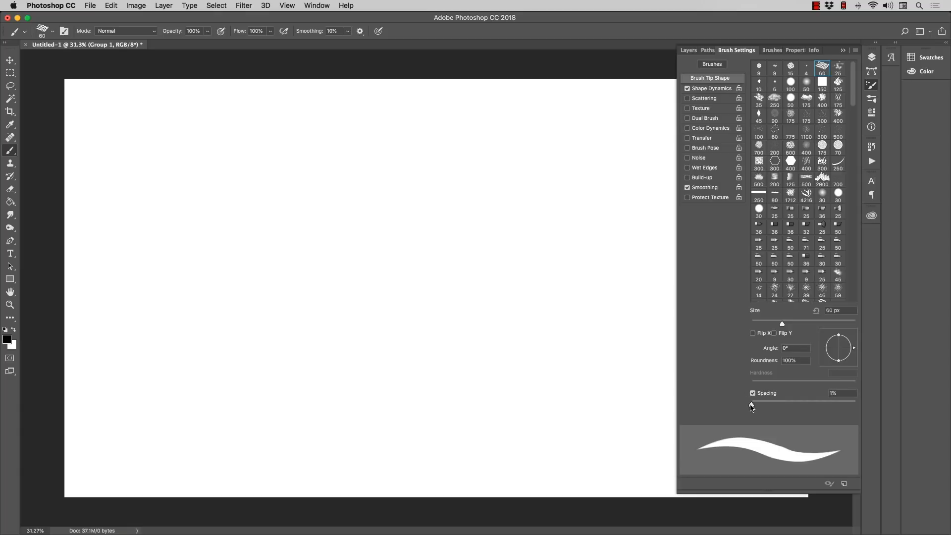
{"action": "left_click_drag", "start_coordinate": [751, 407], "coordinate": [767, 406]}
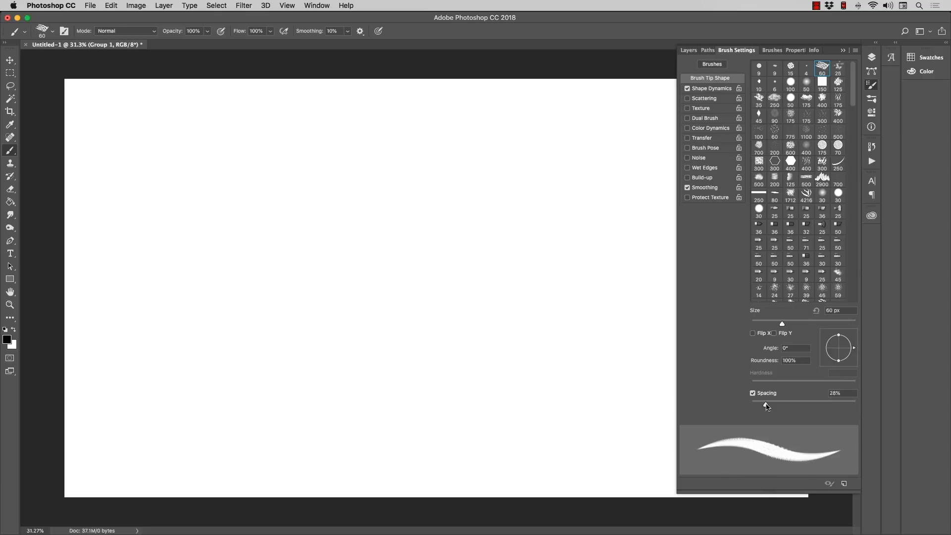
{"action": "mouse_move", "coordinate": [468, 172]}
{"action": "left_mouse_down"}
{"action": "mouse_move", "coordinate": [384, 246]}
{"action": "mouse_move", "coordinate": [233, 201]}
{"action": "left_mouse_up"}
{"action": "left_click_drag", "start_coordinate": [292, 212], "coordinate": [464, 237]}
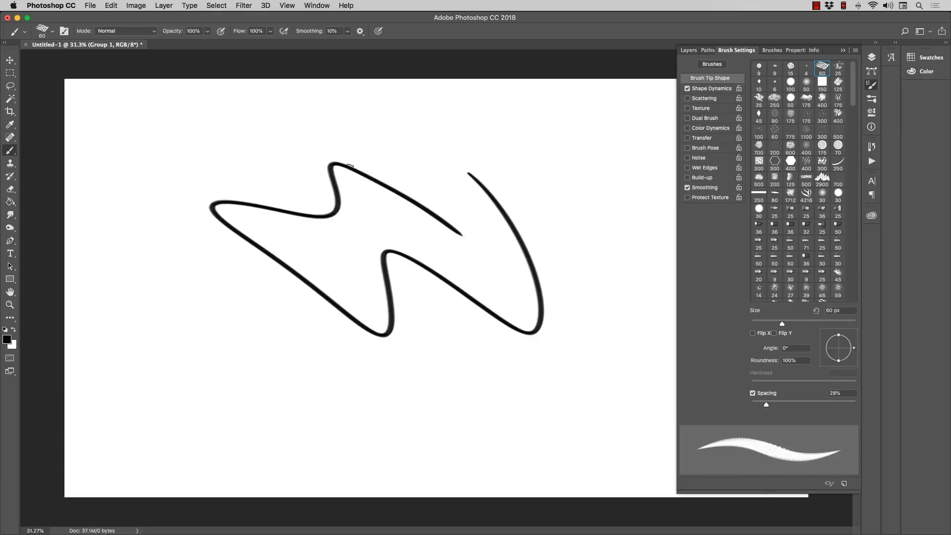
{"action": "left_click", "coordinate": [10, 305]}
{"action": "mouse_move", "coordinate": [46, 288]}
{"action": "left_mouse_down"}
{"action": "mouse_move", "coordinate": [369, 283]}
{"action": "mouse_move", "coordinate": [446, 311]}
{"action": "left_mouse_up"}
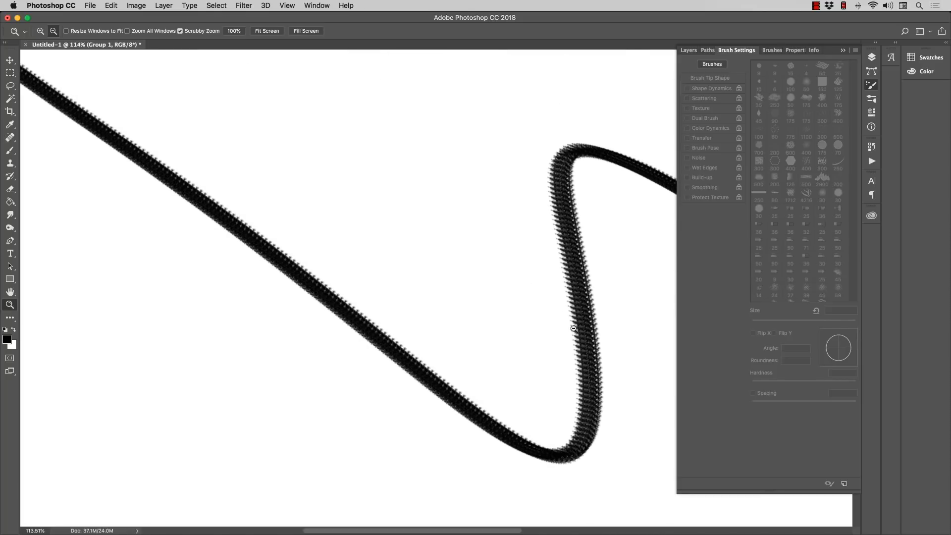
{"action": "scroll", "coordinate": [468, 261], "scroll_direction": "down", "scroll_amount": 5}
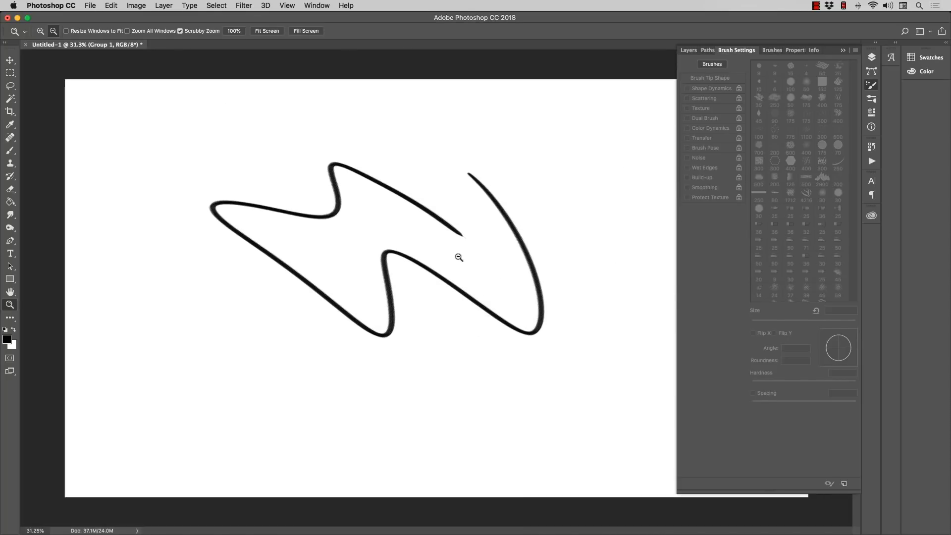
{"action": "scroll", "coordinate": [466, 251], "scroll_direction": "up", "scroll_amount": 3}
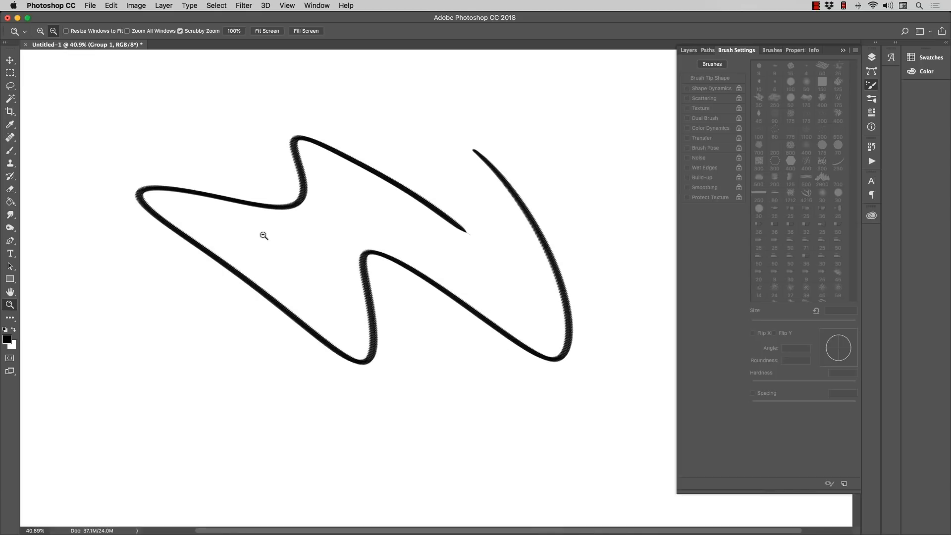
Step: Set the brush spacing to 1% and reshape the tip to a 166° angle and 75% roundness
{"action": "left_click", "coordinate": [10, 150]}
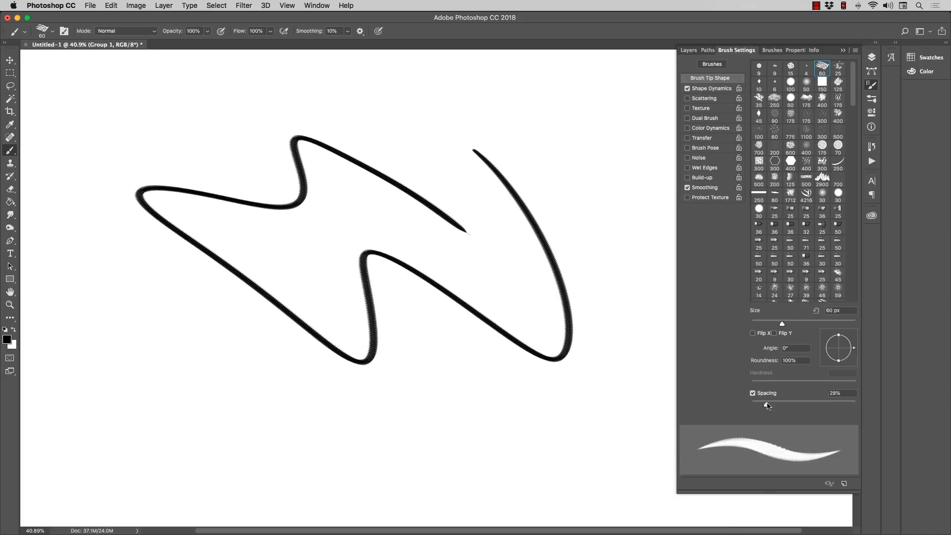
{"action": "mouse_move", "coordinate": [767, 406]}
{"action": "left_mouse_down"}
{"action": "mouse_move", "coordinate": [808, 405]}
{"action": "mouse_move", "coordinate": [756, 406]}
{"action": "left_mouse_up"}
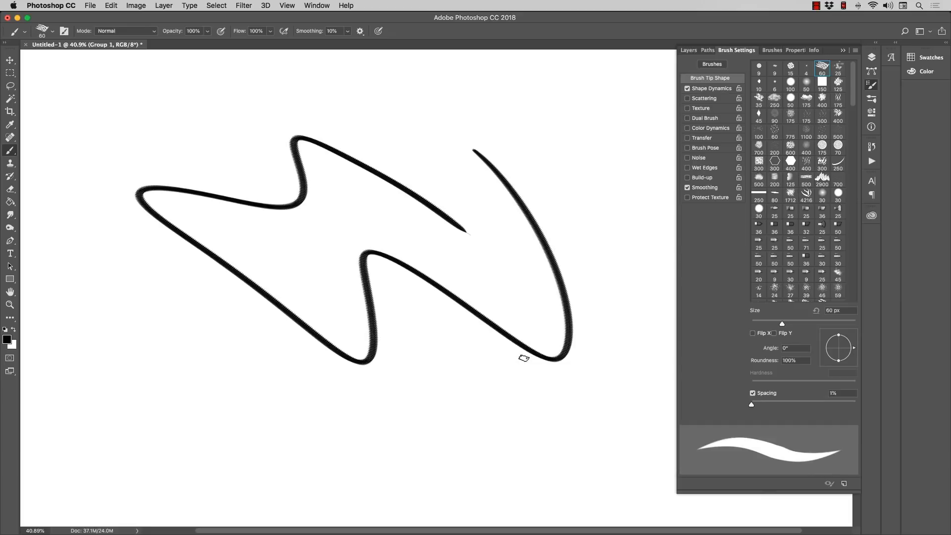
{"action": "left_click_drag", "start_coordinate": [838, 336], "coordinate": [824, 343]}
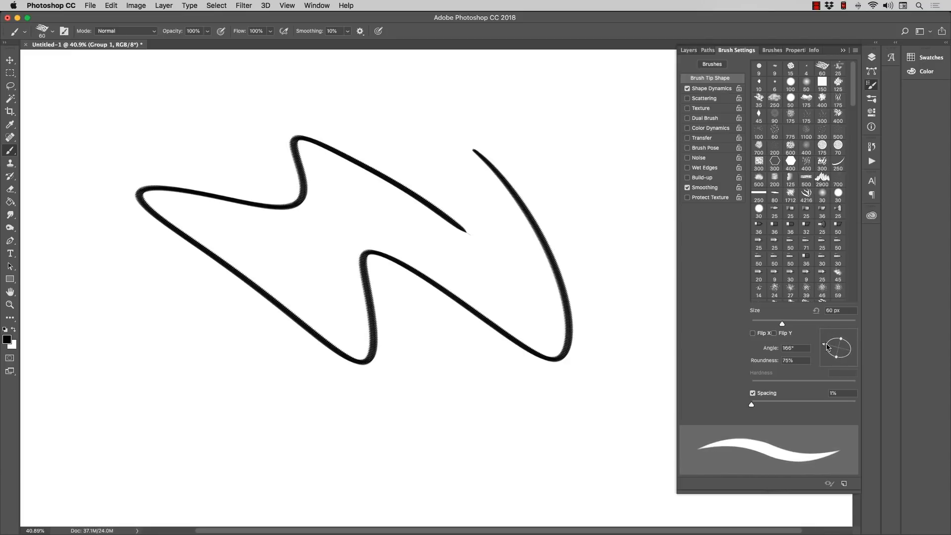
Step: Paint a curved test stroke below the zigzag and delete everything on the layer
{"action": "mouse_move", "coordinate": [183, 305]}
{"action": "left_mouse_down"}
{"action": "mouse_move", "coordinate": [219, 322]}
{"action": "mouse_move", "coordinate": [399, 283]}
{"action": "mouse_move", "coordinate": [494, 392]}
{"action": "left_mouse_up"}
{"action": "key", "text": "super+a"}
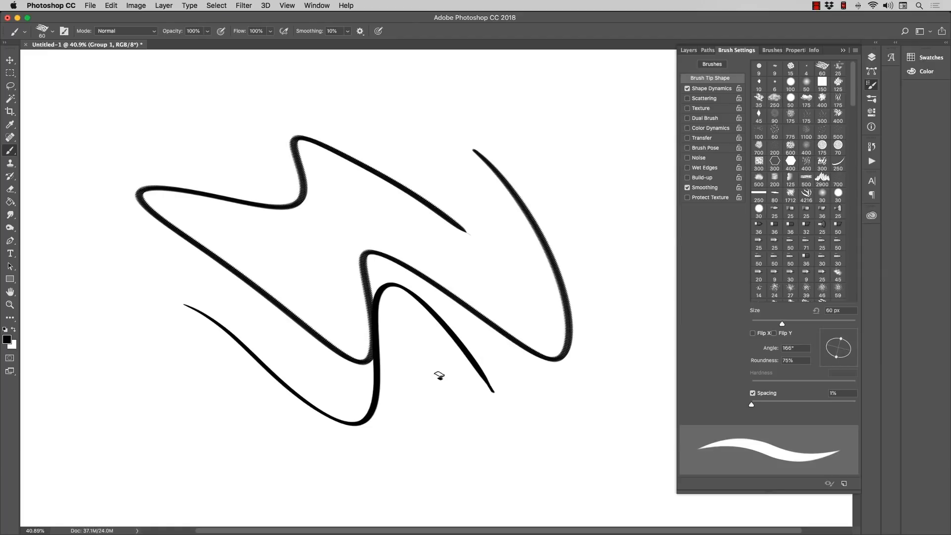
{"action": "key", "text": "Delete"}
Step: Paint a winding test stroke, reduce the brush to 50 px, paint another wavy stroke and undo both
{"action": "mouse_move", "coordinate": [256, 105]}
{"action": "left_mouse_down"}
{"action": "mouse_move", "coordinate": [370, 194]}
{"action": "mouse_move", "coordinate": [552, 176]}
{"action": "mouse_move", "coordinate": [532, 275]}
{"action": "left_mouse_up"}
{"action": "key", "text": "bracketleft"}
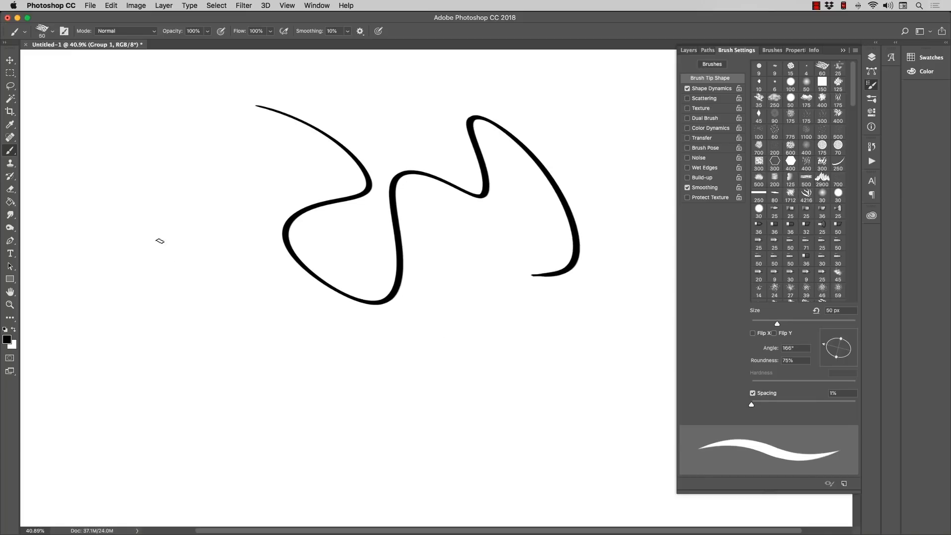
{"action": "mouse_move", "coordinate": [159, 219]}
{"action": "left_mouse_down"}
{"action": "mouse_move", "coordinate": [258, 356]}
{"action": "mouse_move", "coordinate": [401, 394]}
{"action": "mouse_move", "coordinate": [448, 266]}
{"action": "left_mouse_up"}
{"action": "left_click_drag", "start_coordinate": [499, 294], "coordinate": [535, 341]}
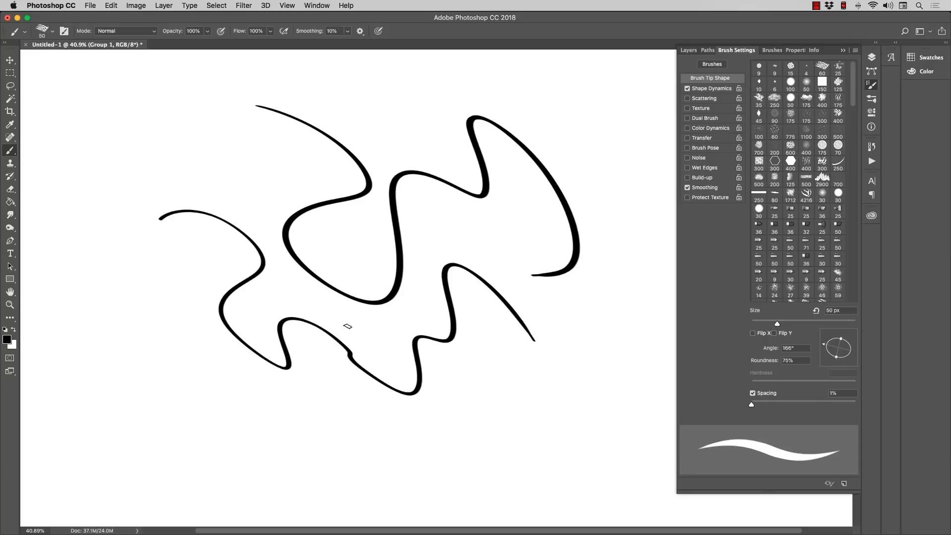
{"action": "key", "text": "super+alt+z"}
{"action": "key", "text": "super+alt+z"}
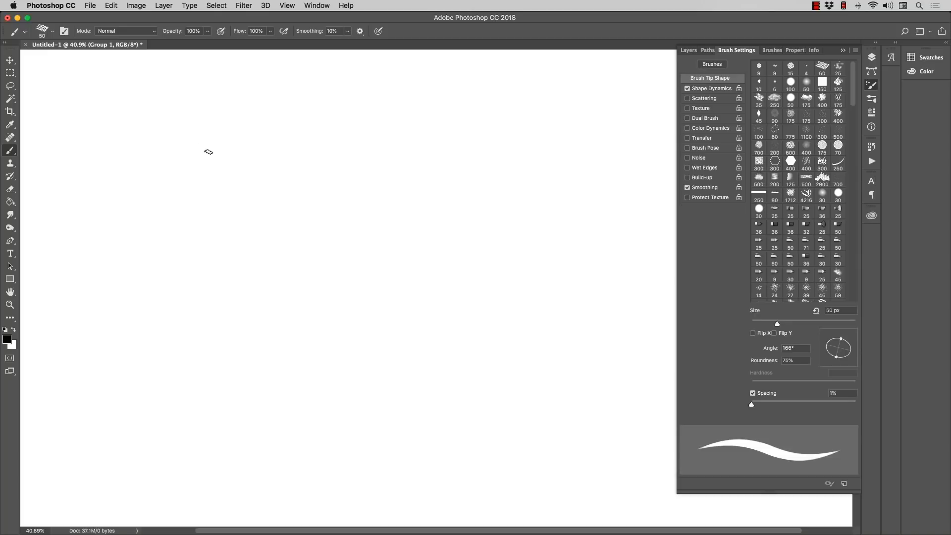
Step: Paint a zigzag test stroke and undo it, reduce the brush to 20 px and set its opacity to 60%
{"action": "mouse_move", "coordinate": [235, 129]}
{"action": "left_mouse_down"}
{"action": "mouse_move", "coordinate": [257, 206]}
{"action": "mouse_move", "coordinate": [354, 237]}
{"action": "mouse_move", "coordinate": [477, 223]}
{"action": "mouse_move", "coordinate": [399, 388]}
{"action": "mouse_move", "coordinate": [166, 293]}
{"action": "left_mouse_up"}
{"action": "key", "text": "super+z"}
{"action": "key", "text": "bracketleft"}
{"action": "key", "text": "bracketleft"}
{"action": "key", "text": "bracketleft"}
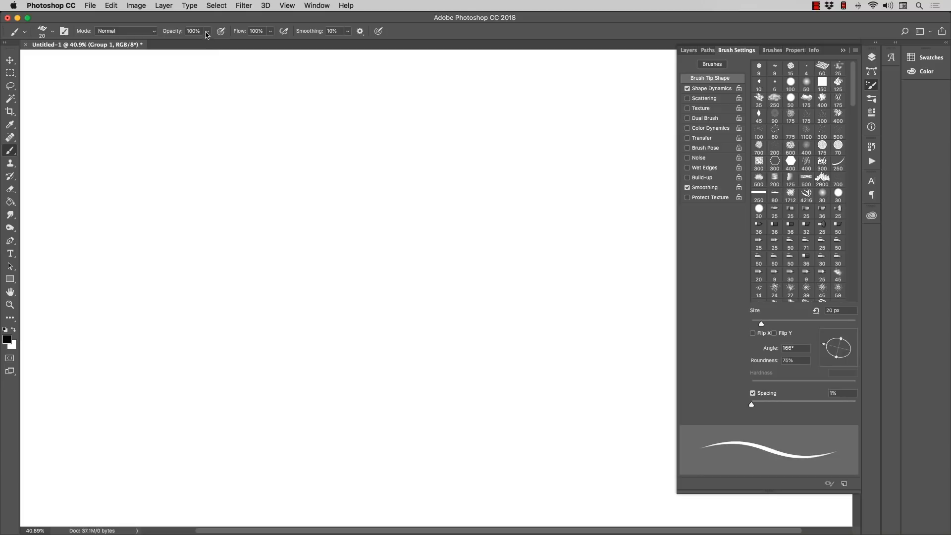
{"action": "left_click", "coordinate": [207, 31]}
{"action": "left_click_drag", "start_coordinate": [210, 43], "coordinate": [187, 52]}
Step: Paint a zigzag and several curved test strokes while varying the brush size, and delete everything on the layer
{"action": "mouse_move", "coordinate": [278, 206]}
{"action": "left_mouse_down"}
{"action": "mouse_move", "coordinate": [337, 305]}
{"action": "mouse_move", "coordinate": [382, 263]}
{"action": "mouse_move", "coordinate": [442, 300]}
{"action": "left_mouse_up"}
{"action": "key", "text": "bracketleft"}
{"action": "mouse_move", "coordinate": [426, 201]}
{"action": "left_mouse_down"}
{"action": "mouse_move", "coordinate": [481, 264]}
{"action": "mouse_move", "coordinate": [474, 252]}
{"action": "mouse_move", "coordinate": [479, 309]}
{"action": "mouse_move", "coordinate": [482, 294]}
{"action": "mouse_move", "coordinate": [482, 309]}
{"action": "mouse_move", "coordinate": [526, 342]}
{"action": "left_mouse_up"}
{"action": "key", "text": "bracketright"}
{"action": "mouse_move", "coordinate": [482, 311]}
{"action": "left_mouse_down"}
{"action": "mouse_move", "coordinate": [526, 357]}
{"action": "mouse_move", "coordinate": [528, 342]}
{"action": "mouse_move", "coordinate": [518, 364]}
{"action": "left_mouse_up"}
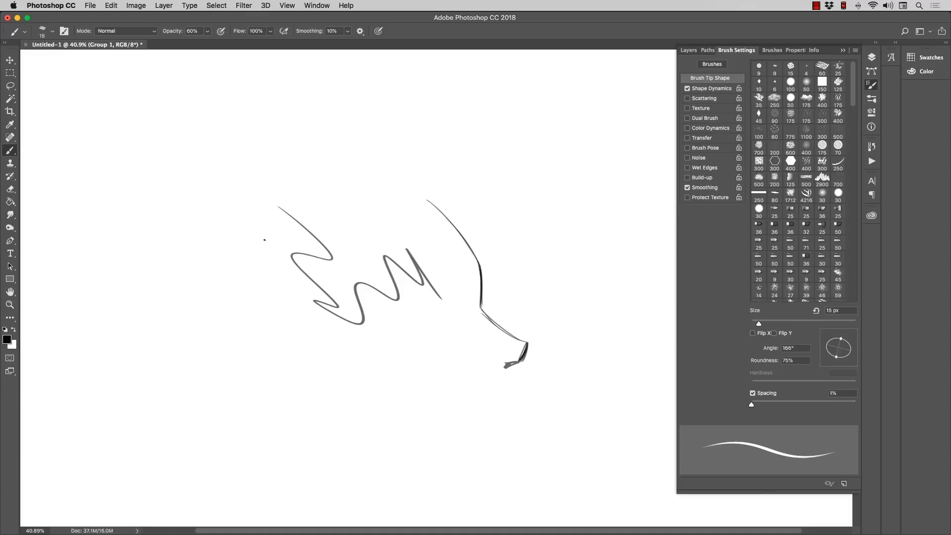
{"action": "key", "text": "Delete"}
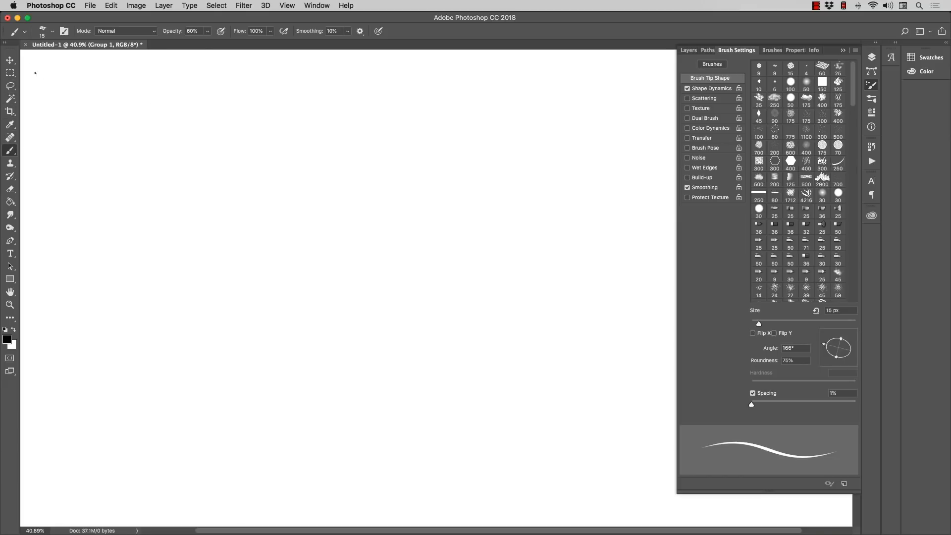
Step: Choose the brush preset 001 - RAM - Paint Set - Real Pencil, paint a zigzag test stroke and remove it
{"action": "left_click", "coordinate": [52, 31]}
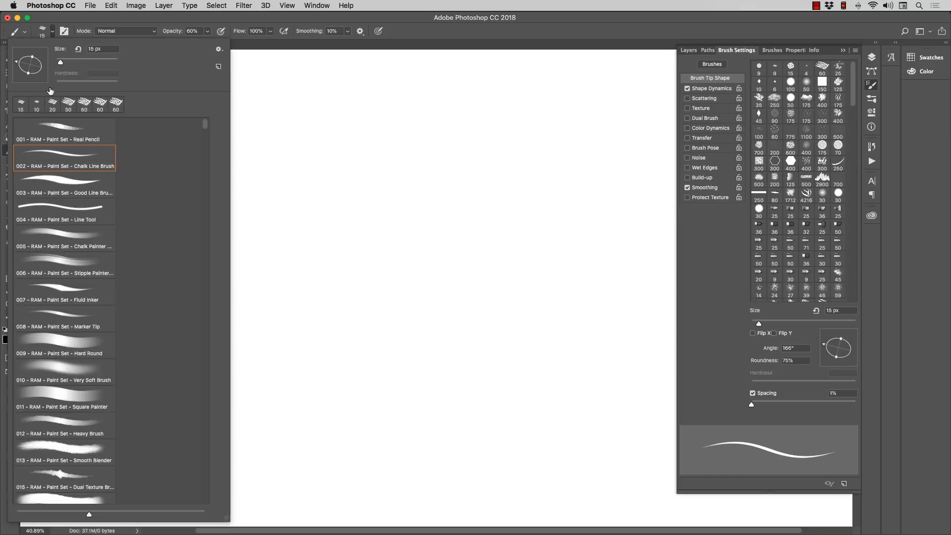
{"action": "left_click", "coordinate": [51, 132]}
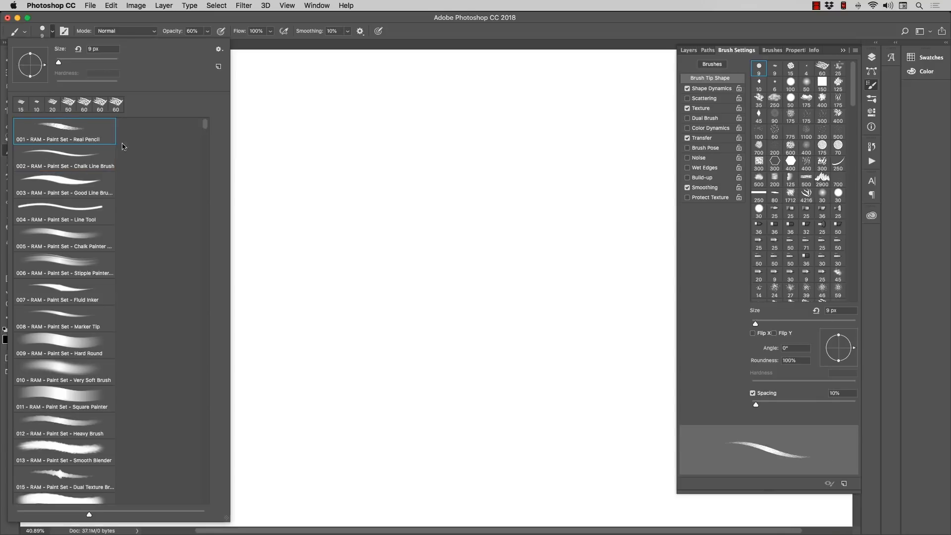
{"action": "left_click", "coordinate": [267, 76]}
{"action": "mouse_move", "coordinate": [278, 147]}
{"action": "left_mouse_down"}
{"action": "mouse_move", "coordinate": [354, 325]}
{"action": "mouse_move", "coordinate": [258, 301]}
{"action": "left_mouse_up"}
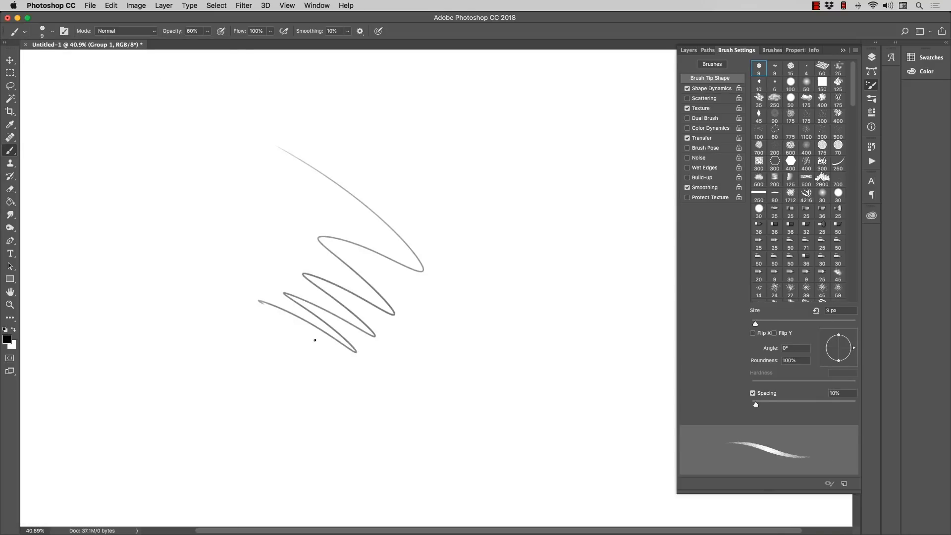
{"action": "left_click_drag", "start_coordinate": [315, 340], "coordinate": [291, 329]}
{"action": "key", "text": "super+z"}
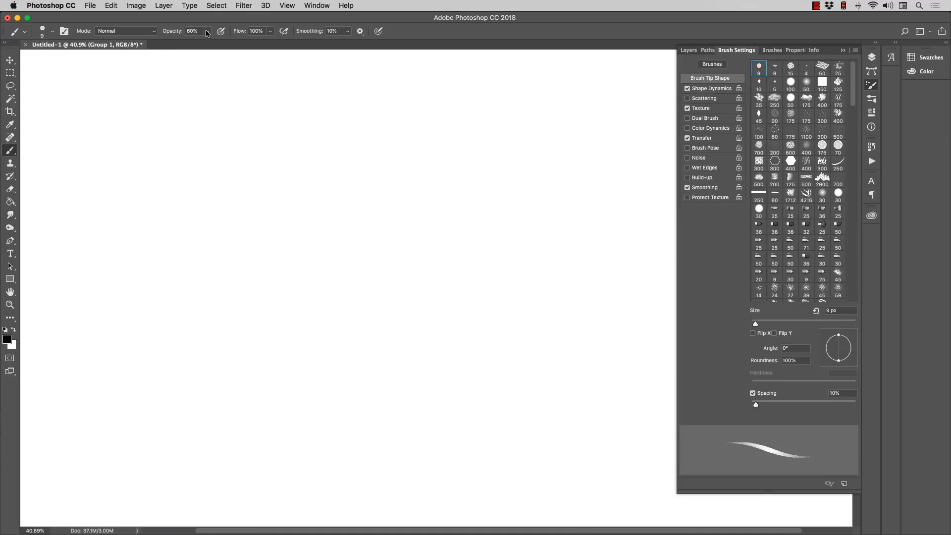
Step: Set the brush opacity to 90%, paint and undo a test stroke, and set the brush size to 15 px
{"action": "left_click_drag", "start_coordinate": [207, 33], "coordinate": [222, 45]}
{"action": "mouse_move", "coordinate": [214, 135]}
{"action": "left_mouse_down"}
{"action": "mouse_move", "coordinate": [365, 268]}
{"action": "mouse_move", "coordinate": [345, 309]}
{"action": "left_mouse_up"}
{"action": "key", "text": "super+z"}
{"action": "key", "text": "bracketright"}
{"action": "key", "text": "bracketright"}
{"action": "key", "text": "bracketright"}
{"action": "key", "text": "bracketright"}
{"action": "key", "text": "bracketleft"}
{"action": "key", "text": "bracketleft"}
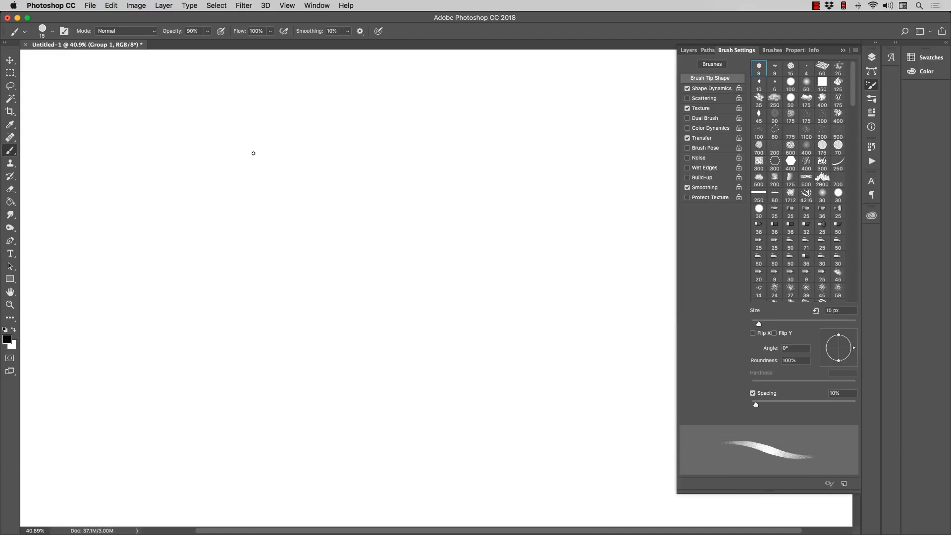
Step: Paint a long zigzag down the canvas centre, examine its grain up close and add a smaller, denser zigzag beside it
{"action": "mouse_move", "coordinate": [286, 142]}
{"action": "left_mouse_down"}
{"action": "mouse_move", "coordinate": [340, 223]}
{"action": "mouse_move", "coordinate": [327, 310]}
{"action": "mouse_move", "coordinate": [374, 395]}
{"action": "left_mouse_up"}
{"action": "key", "text": "z"}
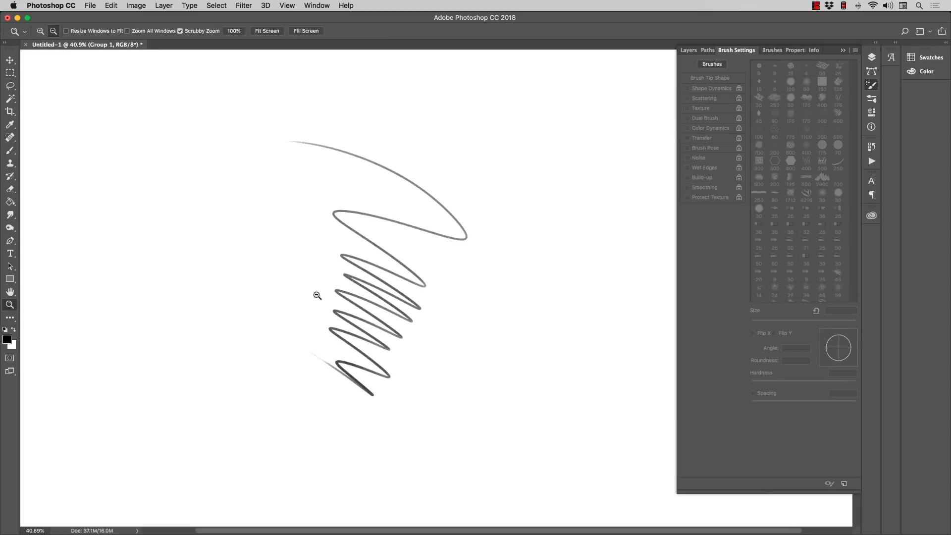
{"action": "left_click_drag", "start_coordinate": [317, 296], "coordinate": [354, 290]}
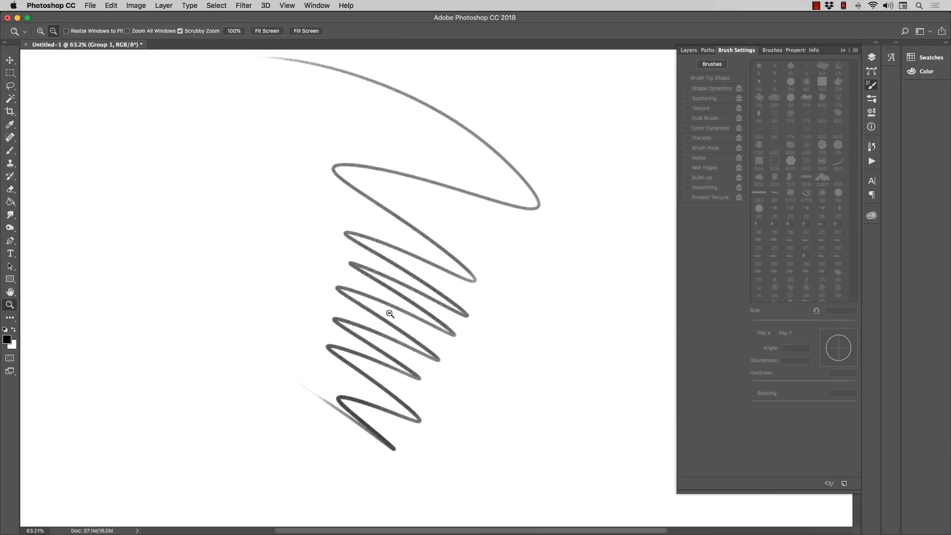
{"action": "left_click", "coordinate": [10, 149]}
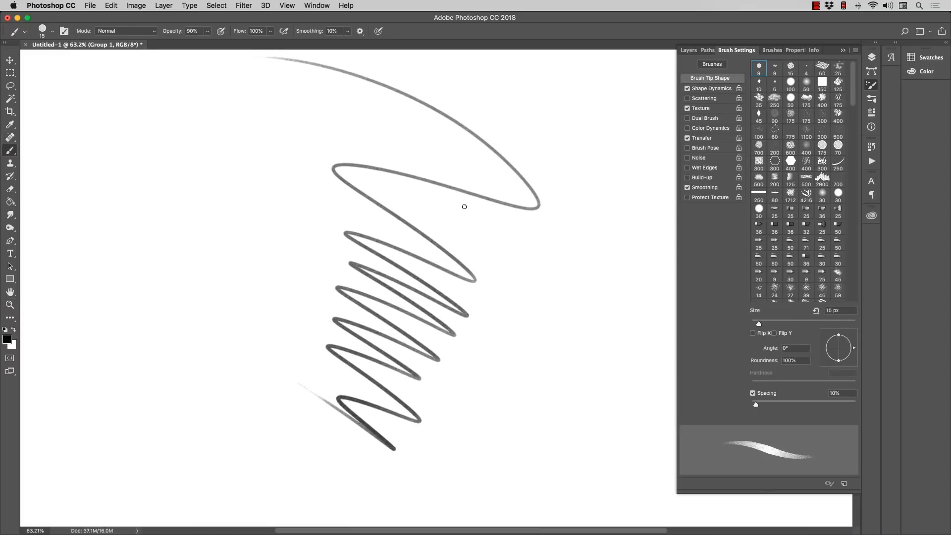
{"action": "mouse_move", "coordinate": [470, 213]}
{"action": "left_mouse_down"}
{"action": "mouse_move", "coordinate": [585, 331]}
{"action": "mouse_move", "coordinate": [515, 357]}
{"action": "mouse_move", "coordinate": [470, 338]}
{"action": "left_mouse_up"}
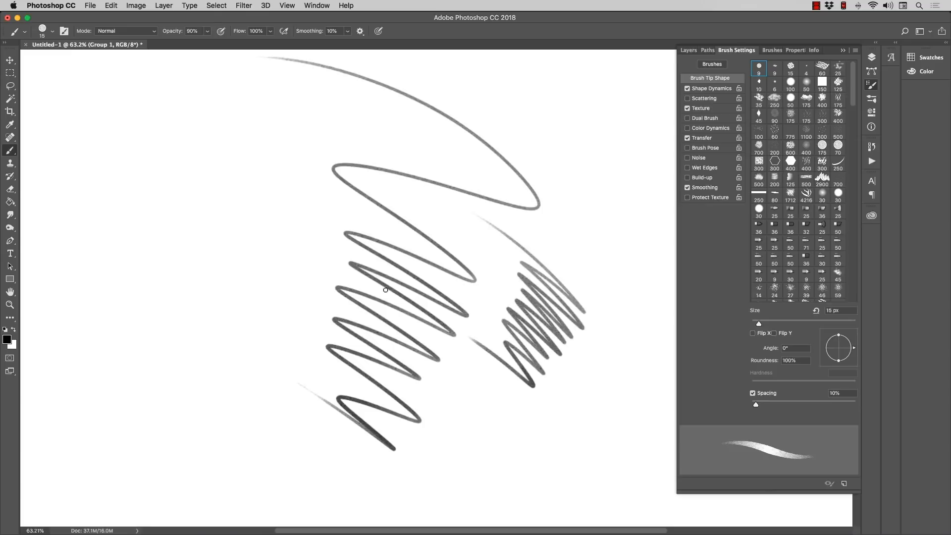
Step: Reduce the brush to 10 px and paint zigzag and wavy strokes of varying pressure around the existing zigzags
{"action": "key", "text": "bracketleft"}
{"action": "mouse_move", "coordinate": [226, 156]}
{"action": "left_mouse_down"}
{"action": "mouse_move", "coordinate": [289, 245]}
{"action": "mouse_move", "coordinate": [259, 269]}
{"action": "mouse_move", "coordinate": [197, 242]}
{"action": "mouse_move", "coordinate": [208, 154]}
{"action": "mouse_move", "coordinate": [298, 170]}
{"action": "mouse_move", "coordinate": [323, 243]}
{"action": "mouse_move", "coordinate": [289, 305]}
{"action": "left_mouse_up"}
{"action": "mouse_move", "coordinate": [294, 351]}
{"action": "left_mouse_down"}
{"action": "mouse_move", "coordinate": [222, 329]}
{"action": "mouse_move", "coordinate": [170, 284]}
{"action": "left_mouse_up"}
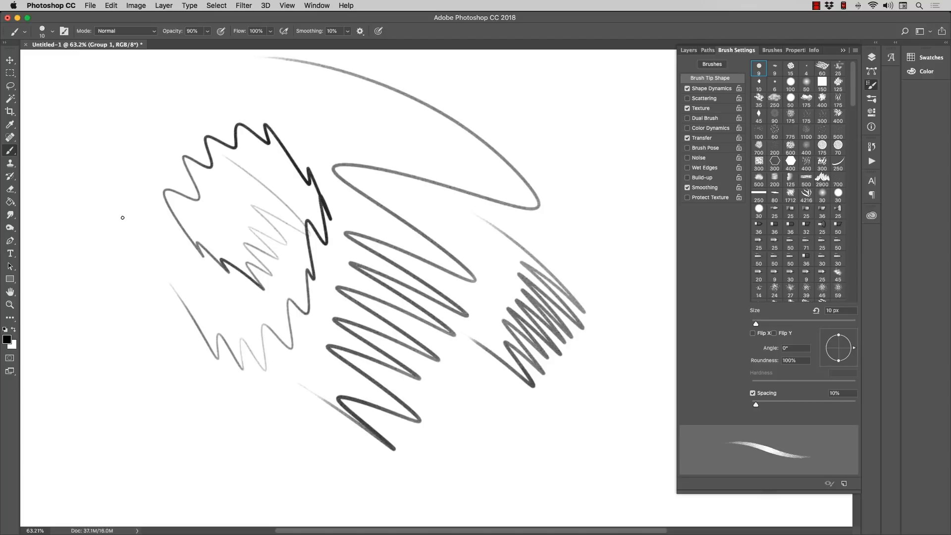
{"action": "mouse_move", "coordinate": [177, 359]}
{"action": "left_mouse_down"}
{"action": "mouse_move", "coordinate": [303, 422]}
{"action": "mouse_move", "coordinate": [256, 391]}
{"action": "mouse_move", "coordinate": [198, 388]}
{"action": "mouse_move", "coordinate": [154, 338]}
{"action": "mouse_move", "coordinate": [129, 219]}
{"action": "mouse_move", "coordinate": [133, 179]}
{"action": "left_mouse_up"}
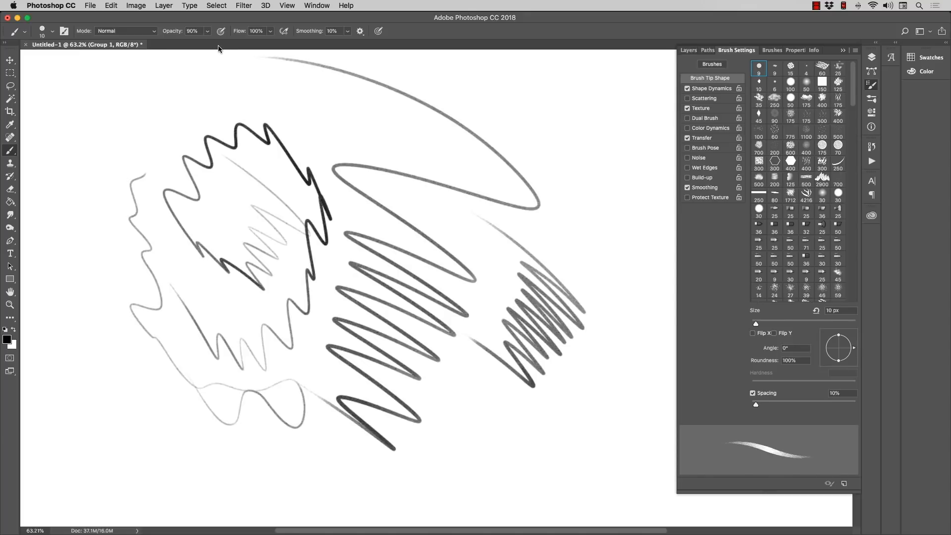
{"action": "mouse_move", "coordinate": [553, 183]}
{"action": "left_mouse_down"}
{"action": "mouse_move", "coordinate": [602, 265]}
{"action": "mouse_move", "coordinate": [621, 322]}
{"action": "mouse_move", "coordinate": [600, 381]}
{"action": "mouse_move", "coordinate": [525, 430]}
{"action": "mouse_move", "coordinate": [432, 409]}
{"action": "left_mouse_up"}
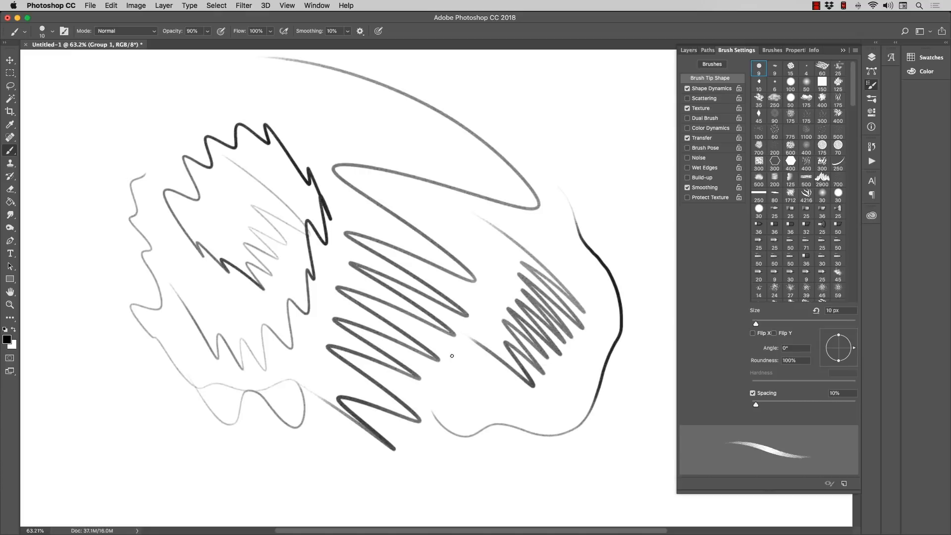
Step: Examine the strokes up close and review the pencil brush's Shape Dynamics, Texture and Transfer settings, including its texture pattern choices
{"action": "left_click", "coordinate": [10, 305]}
{"action": "mouse_move", "coordinate": [600, 320]}
{"action": "left_mouse_down"}
{"action": "mouse_move", "coordinate": [645, 320]}
{"action": "mouse_move", "coordinate": [607, 309]}
{"action": "left_mouse_up"}
{"action": "left_click", "coordinate": [10, 150]}
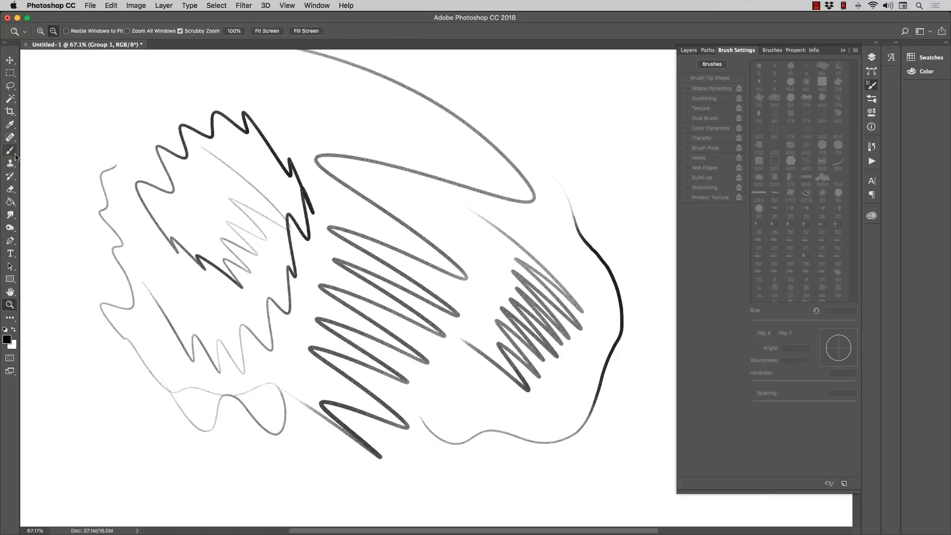
{"action": "left_click", "coordinate": [684, 90]}
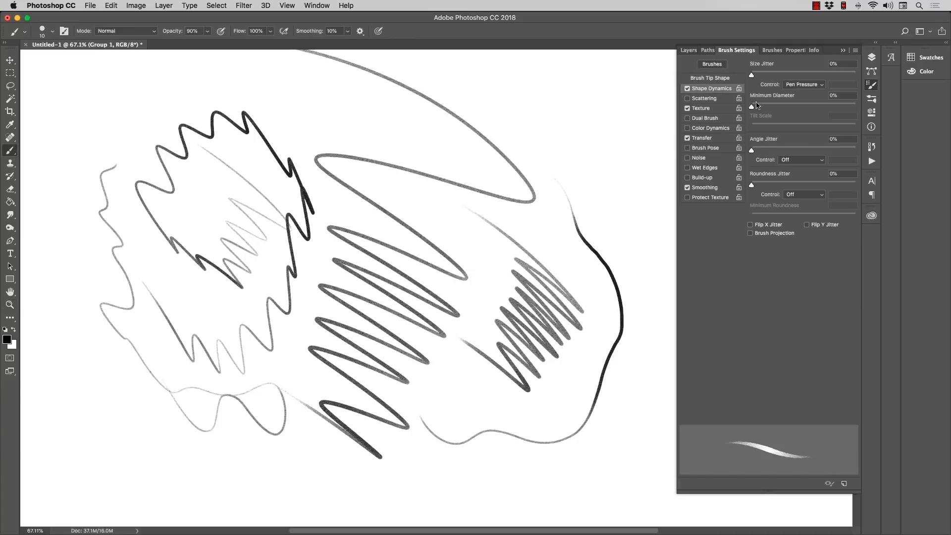
{"action": "left_click", "coordinate": [700, 108]}
{"action": "left_click", "coordinate": [765, 69]}
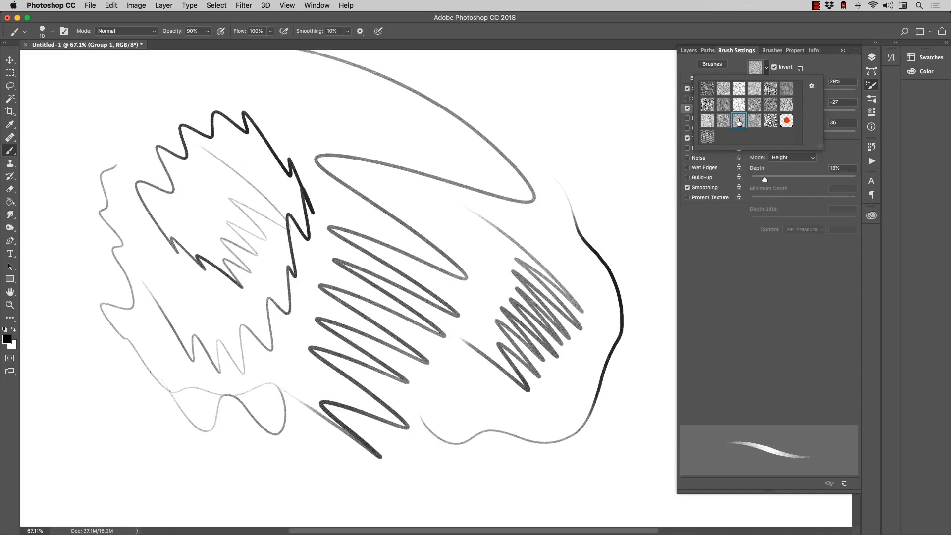
{"action": "left_click", "coordinate": [821, 64]}
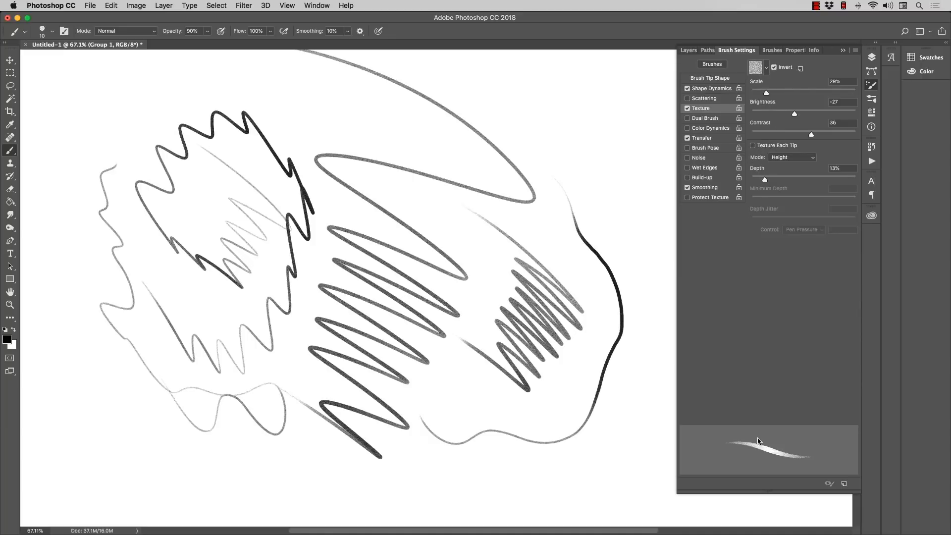
{"action": "left_click", "coordinate": [703, 138]}
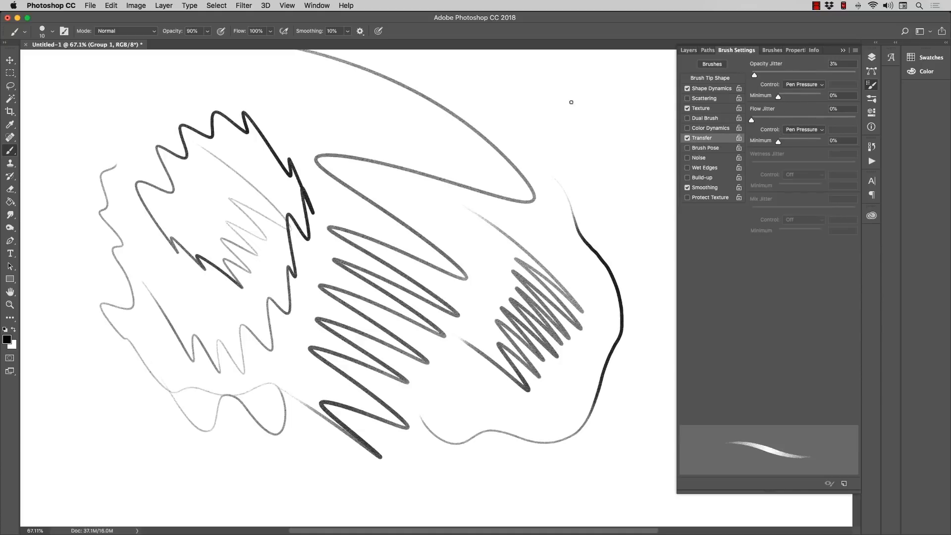
Step: Compare test strokes with Transfer on and off, undo both strokes and leave Transfer enabled
{"action": "mouse_move", "coordinate": [579, 166]}
{"action": "left_mouse_down"}
{"action": "mouse_move", "coordinate": [591, 132]}
{"action": "mouse_move", "coordinate": [613, 123]}
{"action": "mouse_move", "coordinate": [621, 172]}
{"action": "mouse_move", "coordinate": [583, 196]}
{"action": "mouse_move", "coordinate": [543, 121]}
{"action": "mouse_move", "coordinate": [500, 127]}
{"action": "left_mouse_up"}
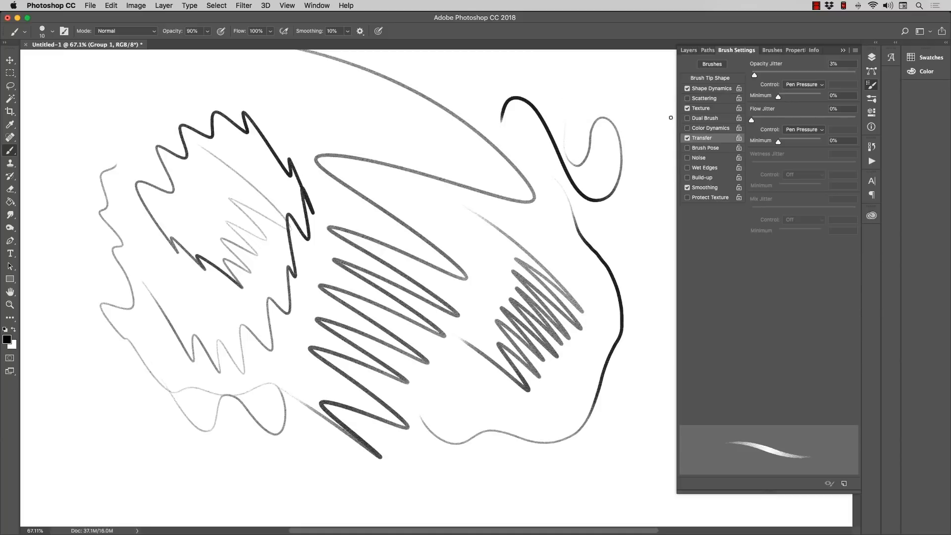
{"action": "key", "text": "super+z"}
{"action": "left_click", "coordinate": [687, 138]}
{"action": "mouse_move", "coordinate": [539, 83]}
{"action": "left_mouse_down"}
{"action": "mouse_move", "coordinate": [578, 204]}
{"action": "mouse_move", "coordinate": [613, 116]}
{"action": "mouse_move", "coordinate": [608, 209]}
{"action": "mouse_move", "coordinate": [538, 138]}
{"action": "mouse_move", "coordinate": [482, 161]}
{"action": "mouse_move", "coordinate": [424, 90]}
{"action": "mouse_move", "coordinate": [587, 82]}
{"action": "mouse_move", "coordinate": [573, 160]}
{"action": "mouse_move", "coordinate": [451, 178]}
{"action": "mouse_move", "coordinate": [371, 127]}
{"action": "left_mouse_up"}
{"action": "key", "text": "super+z"}
{"action": "left_click", "coordinate": [688, 138]}
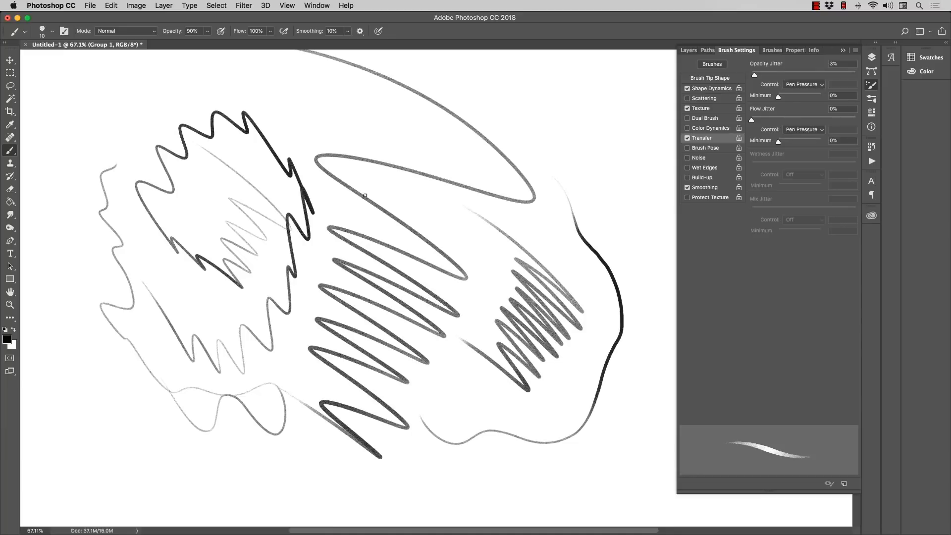
Step: Review the Shape Dynamics and Brush Tip Shape settings, paint a wavy test stroke and undo it
{"action": "left_click", "coordinate": [704, 90]}
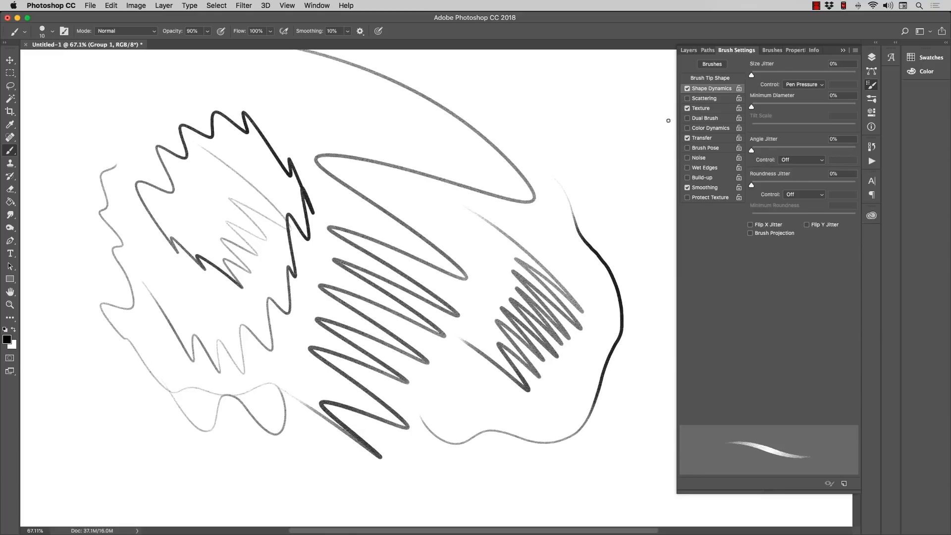
{"action": "left_click", "coordinate": [696, 79]}
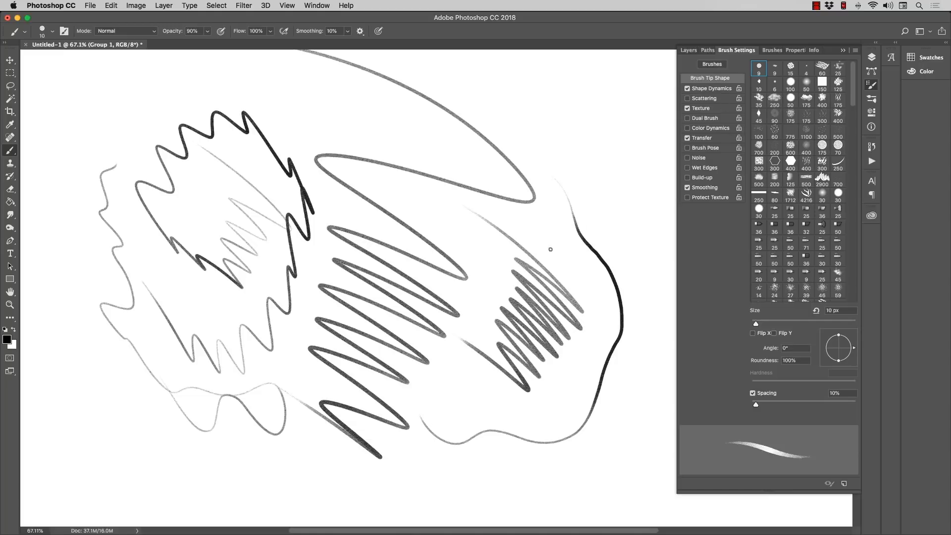
{"action": "mouse_move", "coordinate": [536, 143]}
{"action": "left_mouse_down"}
{"action": "mouse_move", "coordinate": [450, 174]}
{"action": "mouse_move", "coordinate": [292, 123]}
{"action": "left_mouse_up"}
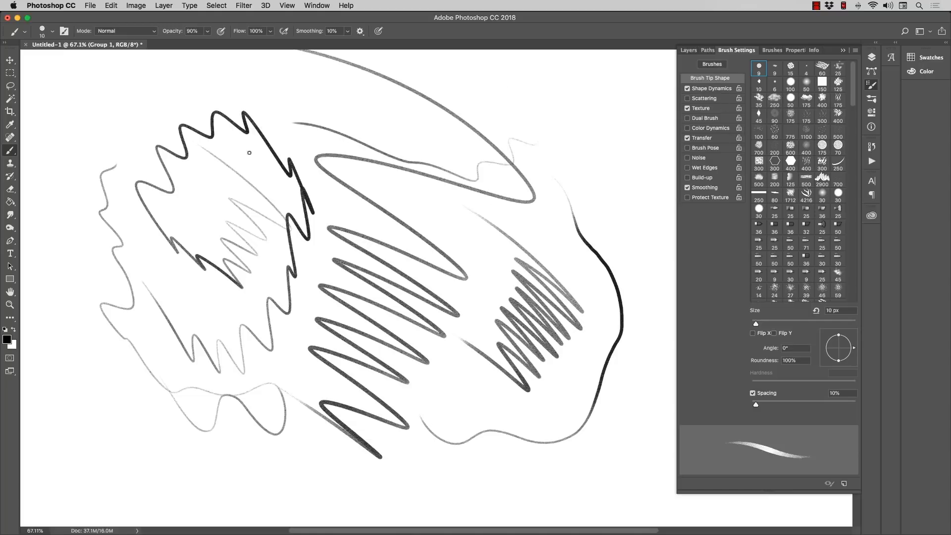
{"action": "key", "text": "super+z"}
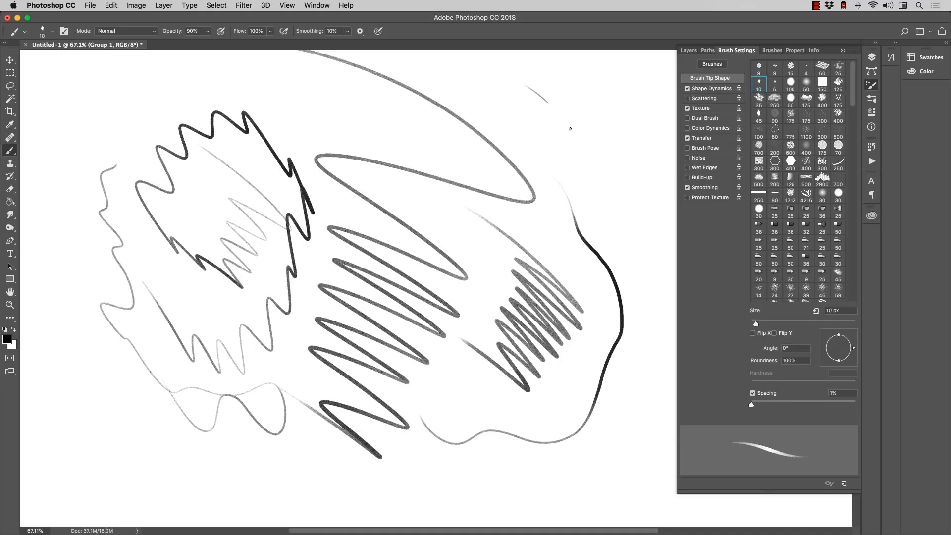
Step: Paint a wavy stroke with the 10 px diamond tip at 1% spacing, enlarge the brush and paint a thicker zigzag
{"action": "mouse_move", "coordinate": [571, 129]}
{"action": "left_mouse_down"}
{"action": "mouse_move", "coordinate": [574, 164]}
{"action": "mouse_move", "coordinate": [634, 176]}
{"action": "left_mouse_up"}
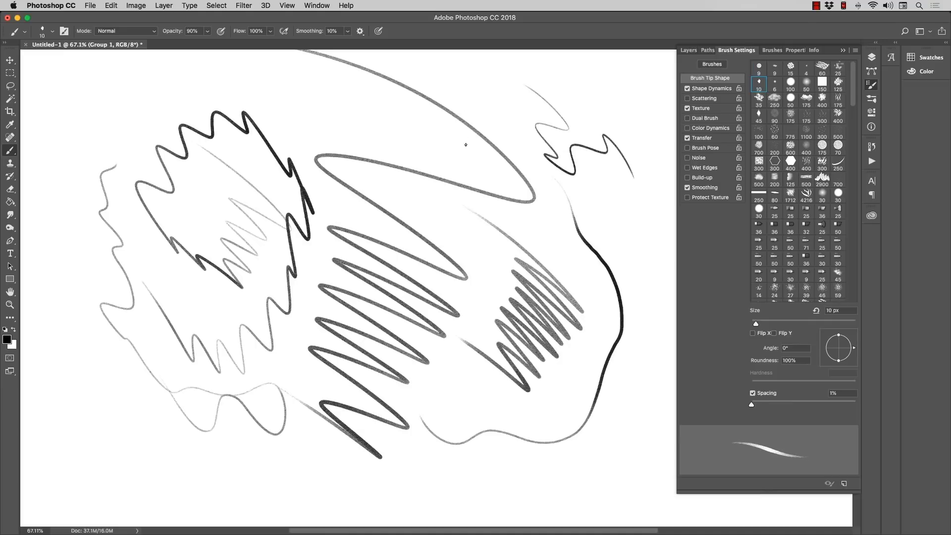
{"action": "key", "text": "bracketright"}
{"action": "key", "text": "bracketright"}
{"action": "key", "text": "bracketright"}
{"action": "key", "text": "bracketright"}
{"action": "key", "text": "bracketright"}
{"action": "mouse_move", "coordinate": [376, 113]}
{"action": "left_mouse_down"}
{"action": "mouse_move", "coordinate": [374, 135]}
{"action": "mouse_move", "coordinate": [309, 116]}
{"action": "mouse_move", "coordinate": [356, 103]}
{"action": "mouse_move", "coordinate": [444, 127]}
{"action": "mouse_move", "coordinate": [443, 182]}
{"action": "mouse_move", "coordinate": [258, 140]}
{"action": "left_mouse_up"}
Step: Reduce the brush to 15 px, paint more zigzag strokes over the drawing and delete everything on the layer
{"action": "key", "text": "bracketleft"}
{"action": "key", "text": "bracketleft"}
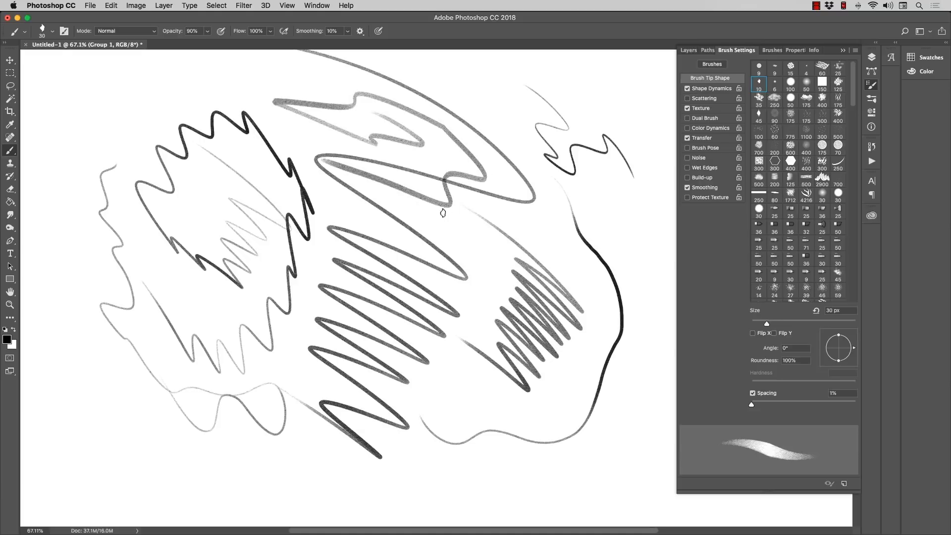
{"action": "mouse_move", "coordinate": [486, 200]}
{"action": "left_mouse_down"}
{"action": "mouse_move", "coordinate": [539, 235]}
{"action": "mouse_move", "coordinate": [566, 226]}
{"action": "mouse_move", "coordinate": [582, 196]}
{"action": "mouse_move", "coordinate": [604, 205]}
{"action": "mouse_move", "coordinate": [616, 226]}
{"action": "mouse_move", "coordinate": [584, 227]}
{"action": "mouse_move", "coordinate": [556, 263]}
{"action": "mouse_move", "coordinate": [514, 273]}
{"action": "mouse_move", "coordinate": [406, 202]}
{"action": "left_mouse_up"}
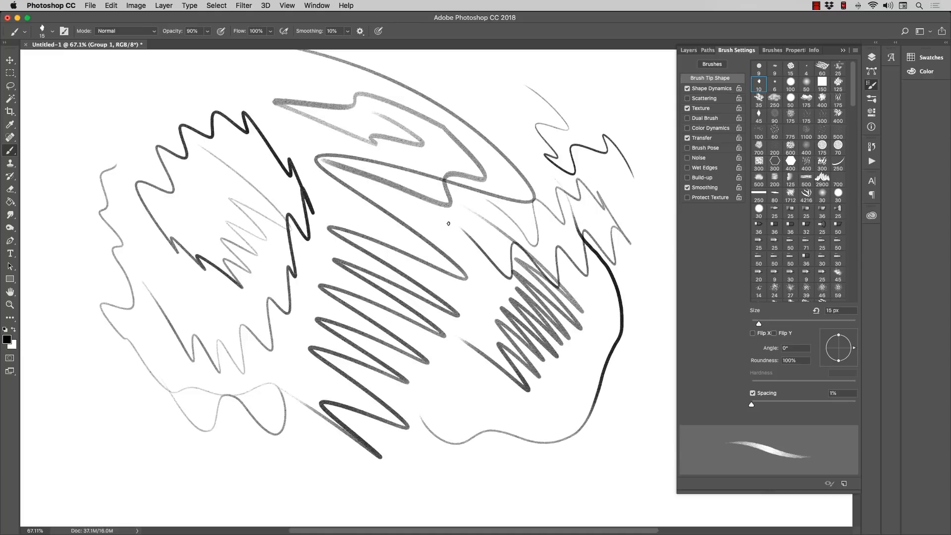
{"action": "mouse_move", "coordinate": [273, 186]}
{"action": "left_mouse_down"}
{"action": "mouse_move", "coordinate": [295, 211]}
{"action": "mouse_move", "coordinate": [266, 255]}
{"action": "mouse_move", "coordinate": [272, 291]}
{"action": "left_mouse_up"}
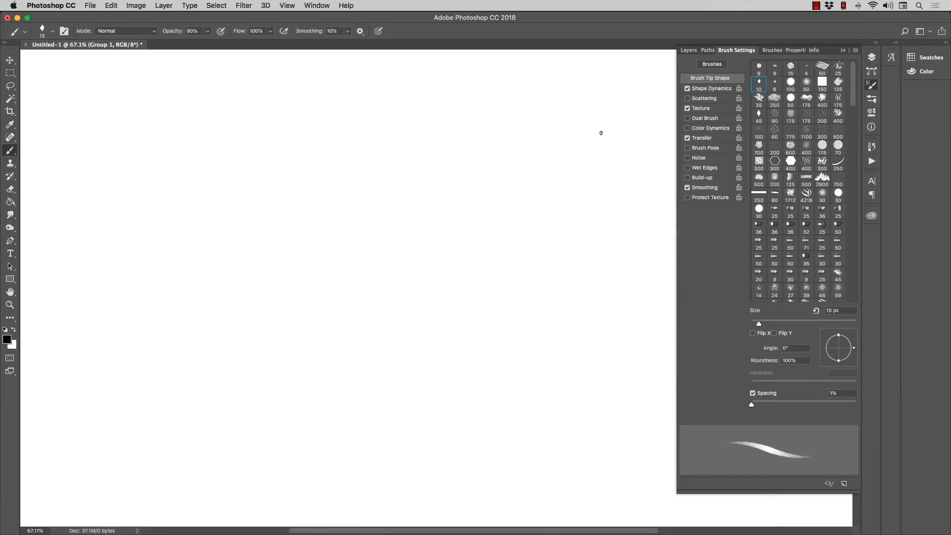
Step: Switch to the 150 px square brush tip, paint a broad stepped test stroke and clear the layer
{"action": "left_click", "coordinate": [821, 82]}
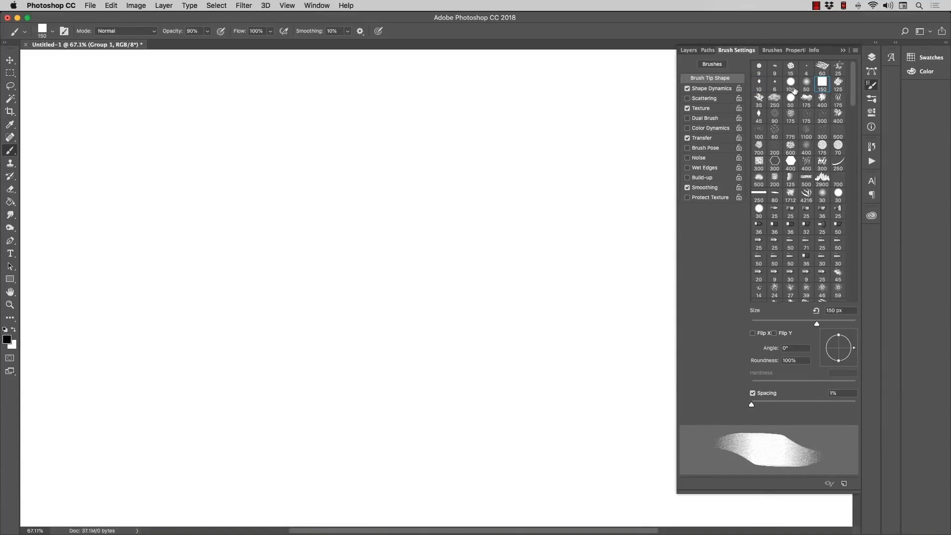
{"action": "mouse_move", "coordinate": [468, 182]}
{"action": "left_mouse_down"}
{"action": "mouse_move", "coordinate": [448, 232]}
{"action": "mouse_move", "coordinate": [423, 280]}
{"action": "mouse_move", "coordinate": [385, 312]}
{"action": "mouse_move", "coordinate": [290, 320]}
{"action": "mouse_move", "coordinate": [244, 280]}
{"action": "mouse_move", "coordinate": [315, 252]}
{"action": "mouse_move", "coordinate": [383, 205]}
{"action": "mouse_move", "coordinate": [445, 134]}
{"action": "mouse_move", "coordinate": [573, 233]}
{"action": "left_mouse_up"}
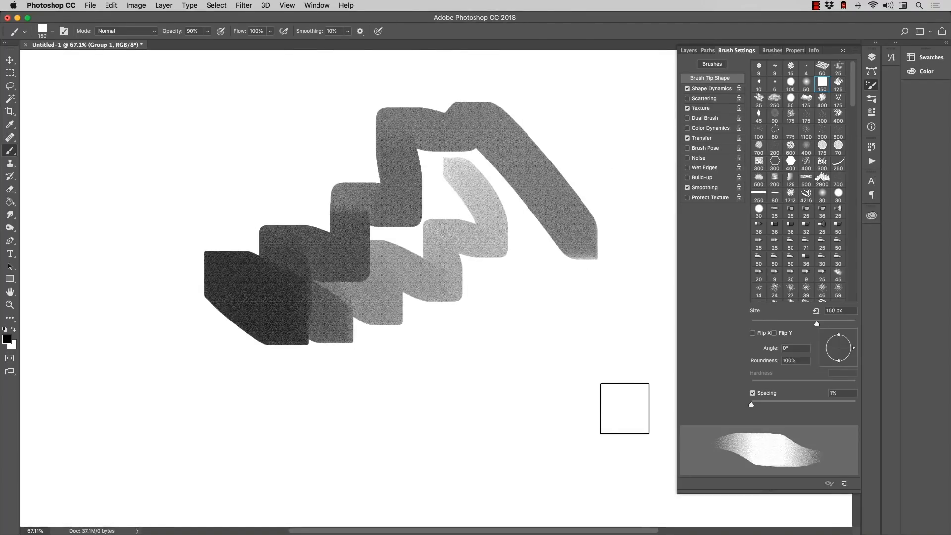
{"action": "key", "text": "Delete"}
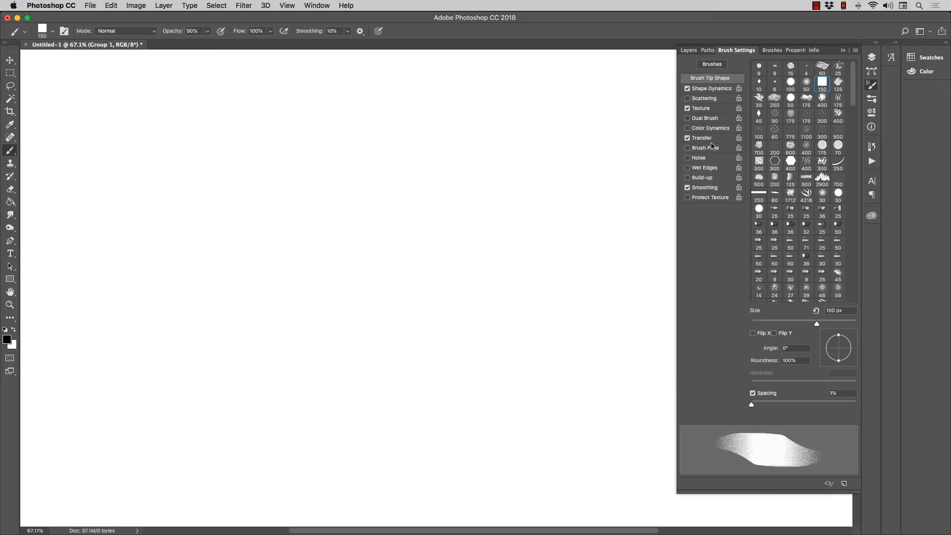
Step: Review the Transfer settings and switch to the brush preset 009 - RAM - Paint Set - Hard Round
{"action": "left_click", "coordinate": [722, 139]}
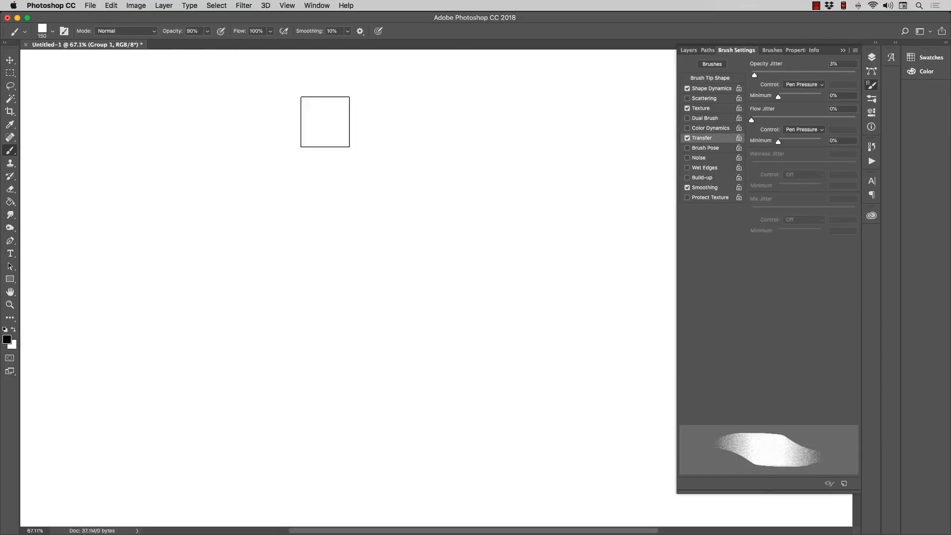
{"action": "left_click", "coordinate": [53, 32]}
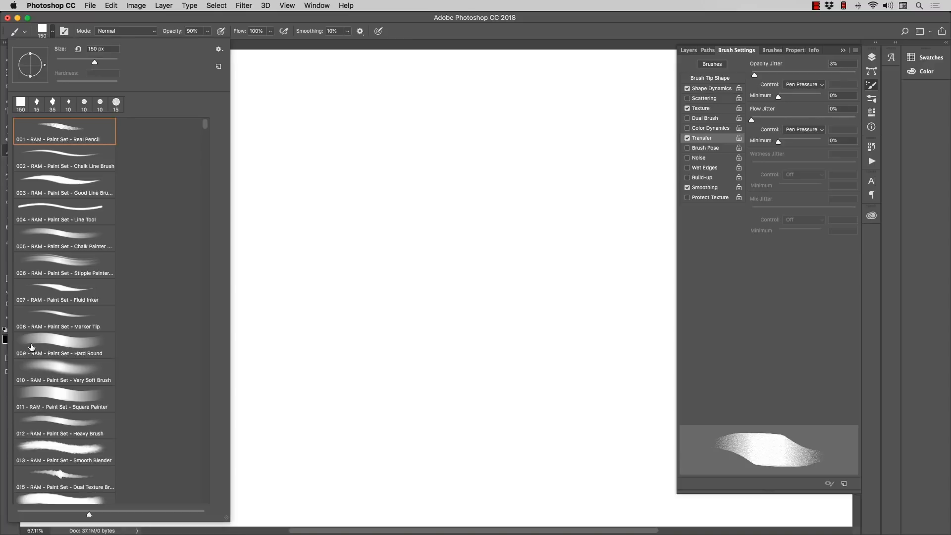
{"action": "left_click", "coordinate": [52, 342]}
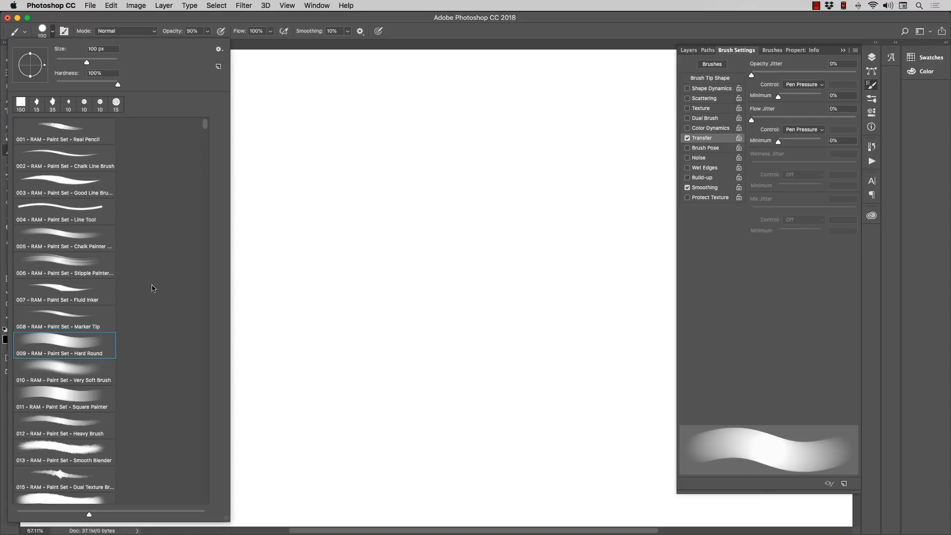
Step: Paint an overlapping zigzag test stroke across the middle of the canvas and undo it
{"action": "left_click", "coordinate": [449, 227]}
{"action": "mouse_move", "coordinate": [417, 221]}
{"action": "left_mouse_down"}
{"action": "mouse_move", "coordinate": [440, 214]}
{"action": "mouse_move", "coordinate": [413, 221]}
{"action": "mouse_move", "coordinate": [393, 247]}
{"action": "mouse_move", "coordinate": [401, 300]}
{"action": "mouse_move", "coordinate": [325, 347]}
{"action": "mouse_move", "coordinate": [253, 310]}
{"action": "mouse_move", "coordinate": [296, 272]}
{"action": "left_mouse_up"}
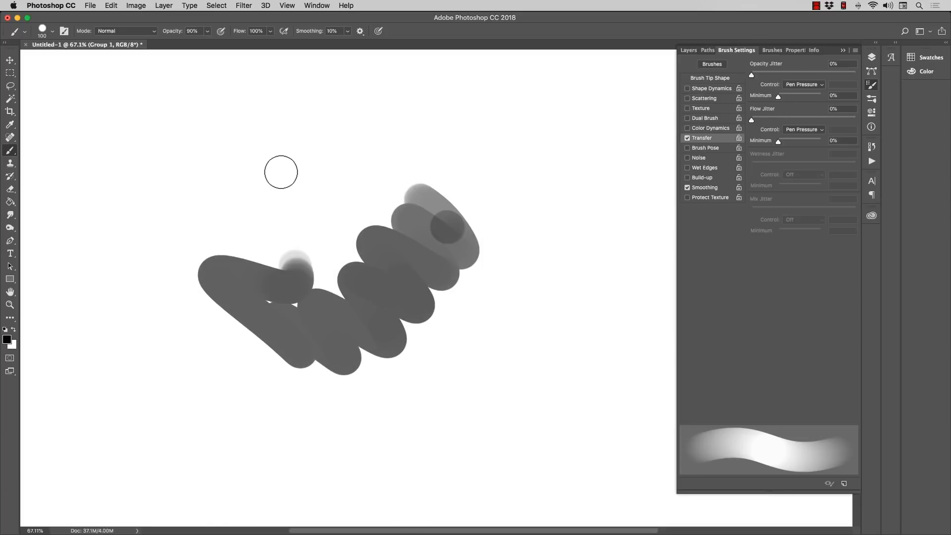
{"action": "key", "text": "super+alt+z"}
{"action": "key", "text": "super+alt+z"}
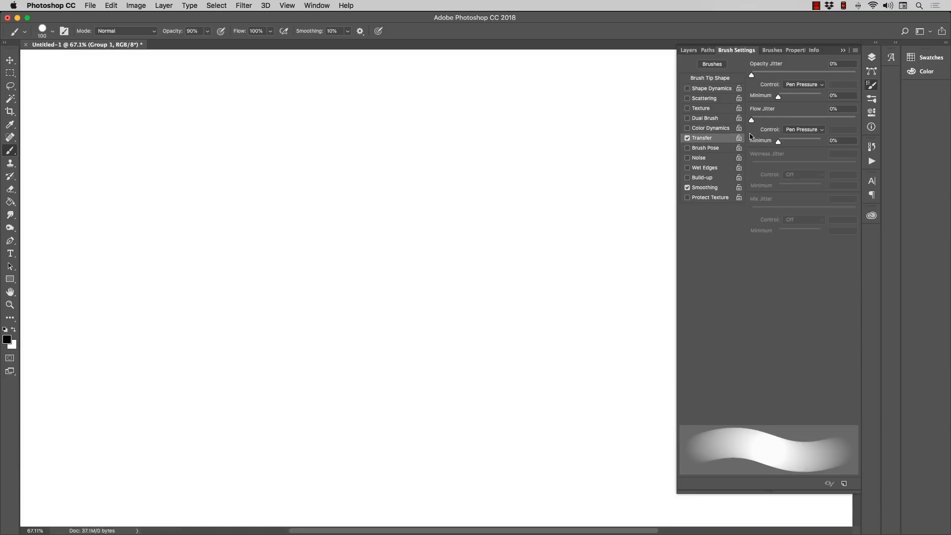
Step: Display the brush tip shape settings, paint two long winding test strokes with the 100 px round tip and undo them
{"action": "left_click", "coordinate": [710, 78]}
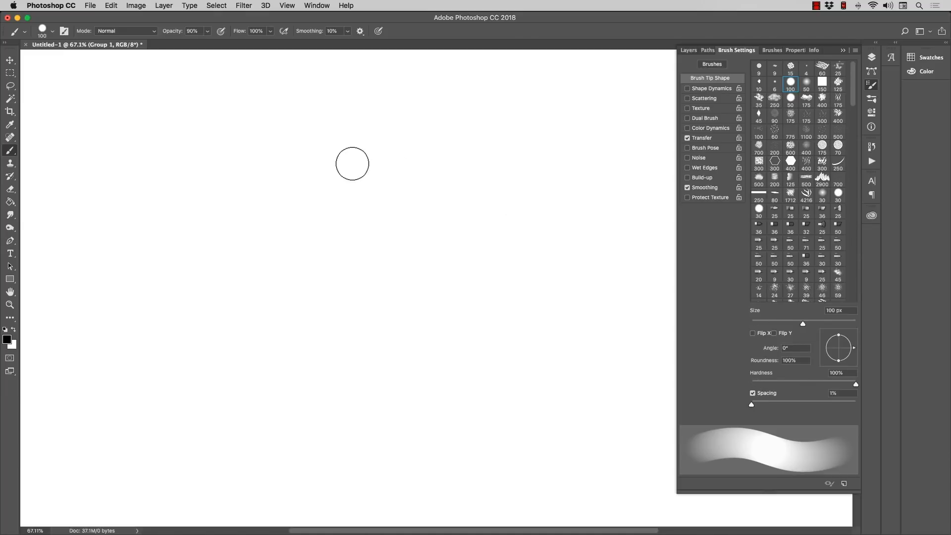
{"action": "mouse_move", "coordinate": [323, 144]}
{"action": "left_mouse_down"}
{"action": "mouse_move", "coordinate": [326, 258]}
{"action": "mouse_move", "coordinate": [367, 282]}
{"action": "mouse_move", "coordinate": [443, 268]}
{"action": "mouse_move", "coordinate": [459, 301]}
{"action": "mouse_move", "coordinate": [446, 324]}
{"action": "mouse_move", "coordinate": [385, 326]}
{"action": "mouse_move", "coordinate": [325, 350]}
{"action": "mouse_move", "coordinate": [288, 339]}
{"action": "mouse_move", "coordinate": [282, 267]}
{"action": "mouse_move", "coordinate": [229, 187]}
{"action": "mouse_move", "coordinate": [268, 102]}
{"action": "mouse_move", "coordinate": [314, 93]}
{"action": "mouse_move", "coordinate": [353, 114]}
{"action": "mouse_move", "coordinate": [369, 164]}
{"action": "mouse_move", "coordinate": [402, 198]}
{"action": "mouse_move", "coordinate": [442, 181]}
{"action": "mouse_move", "coordinate": [476, 193]}
{"action": "mouse_move", "coordinate": [493, 250]}
{"action": "mouse_move", "coordinate": [537, 306]}
{"action": "left_mouse_up"}
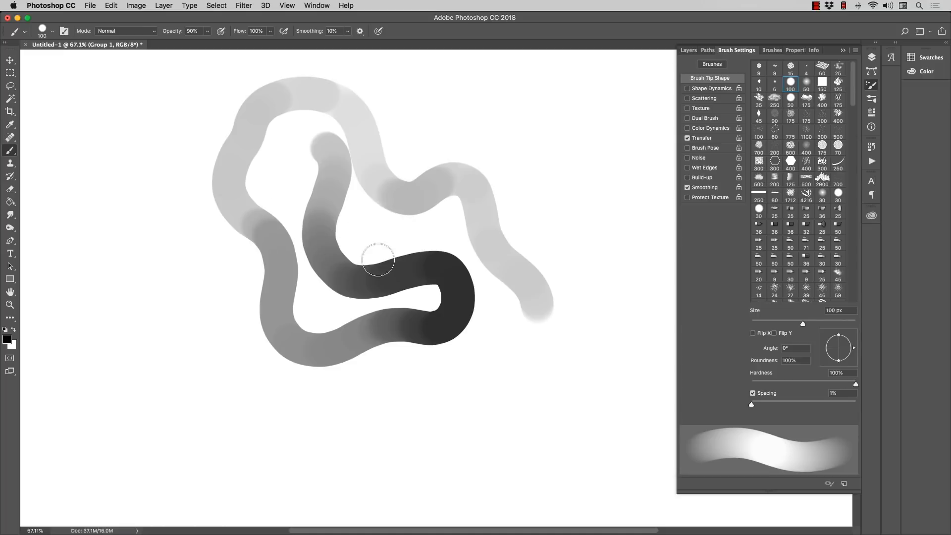
{"action": "mouse_move", "coordinate": [389, 387]}
{"action": "left_mouse_down"}
{"action": "mouse_move", "coordinate": [446, 423]}
{"action": "mouse_move", "coordinate": [472, 407]}
{"action": "mouse_move", "coordinate": [490, 374]}
{"action": "mouse_move", "coordinate": [525, 400]}
{"action": "mouse_move", "coordinate": [570, 388]}
{"action": "mouse_move", "coordinate": [530, 352]}
{"action": "mouse_move", "coordinate": [458, 369]}
{"action": "mouse_move", "coordinate": [403, 355]}
{"action": "mouse_move", "coordinate": [349, 399]}
{"action": "mouse_move", "coordinate": [292, 394]}
{"action": "mouse_move", "coordinate": [230, 375]}
{"action": "mouse_move", "coordinate": [194, 321]}
{"action": "left_mouse_up"}
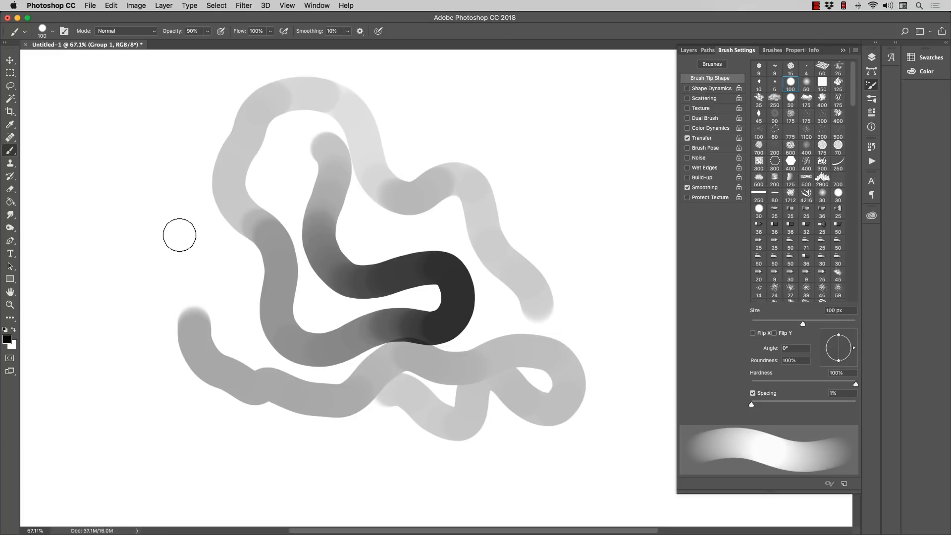
{"action": "key", "text": "alt+super+z"}
{"action": "key", "text": "alt+super+z"}
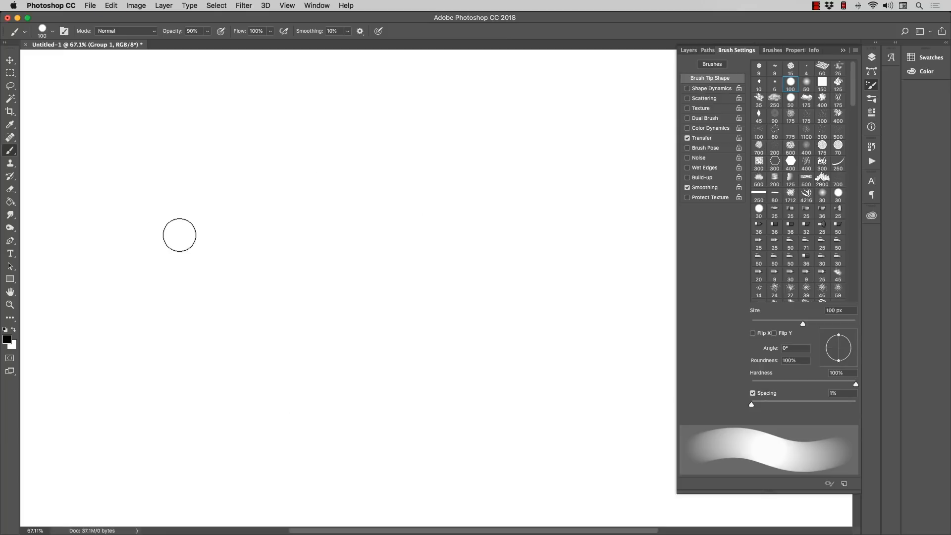
Step: Open the Wacom Tablet settings in System Preferences and set the Grip Pen's tip feel one notch firmer than the middle
{"action": "mouse_move", "coordinate": [251, 527]}
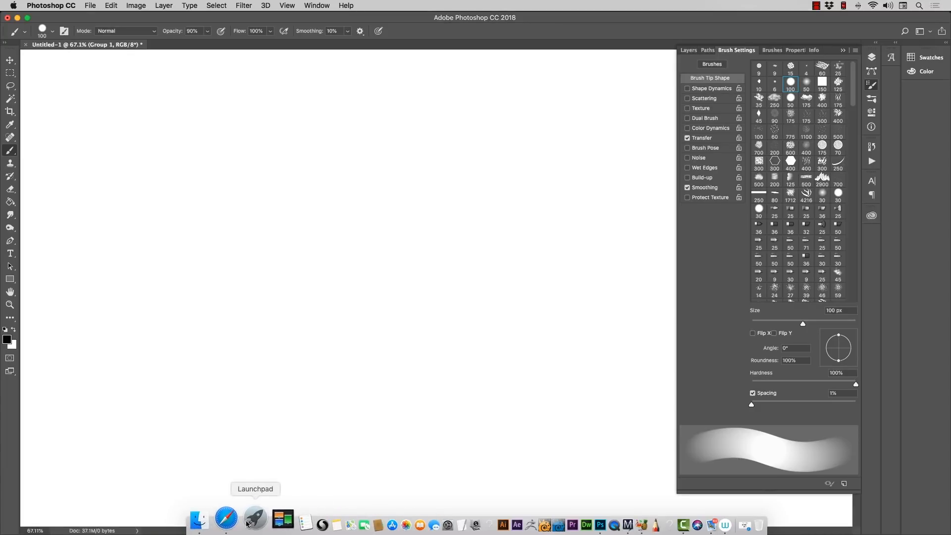
{"action": "left_click", "coordinate": [247, 524]}
{"action": "left_click", "coordinate": [175, 384]}
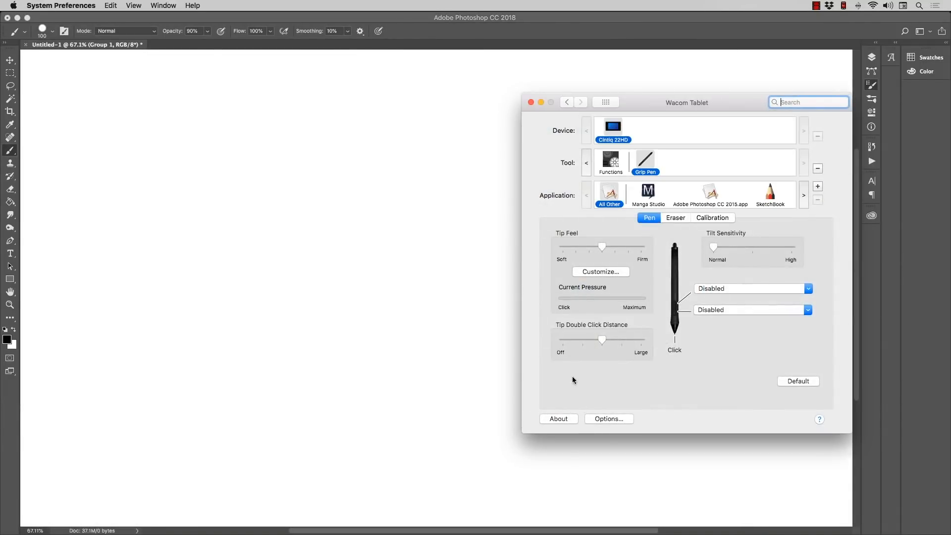
{"action": "left_click_drag", "start_coordinate": [639, 97], "coordinate": [493, 60]}
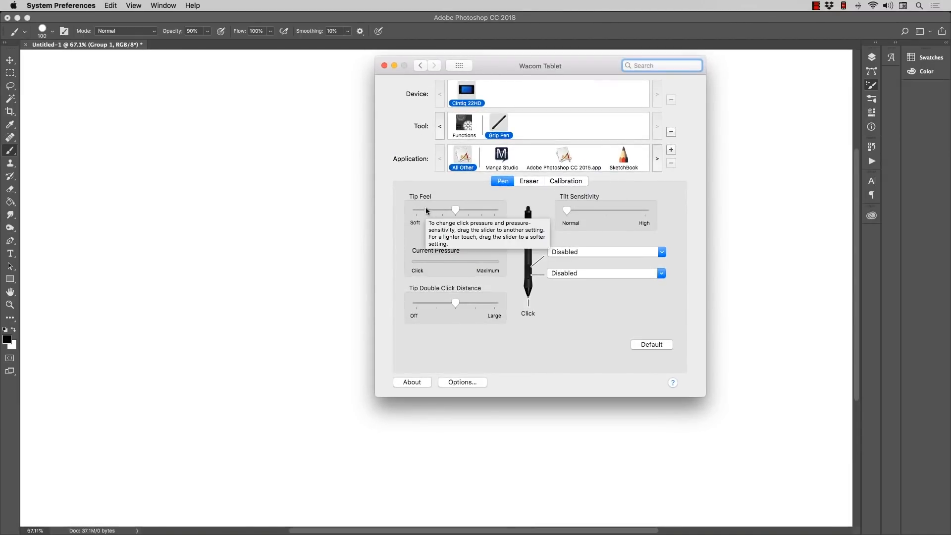
{"action": "left_click", "coordinate": [456, 211]}
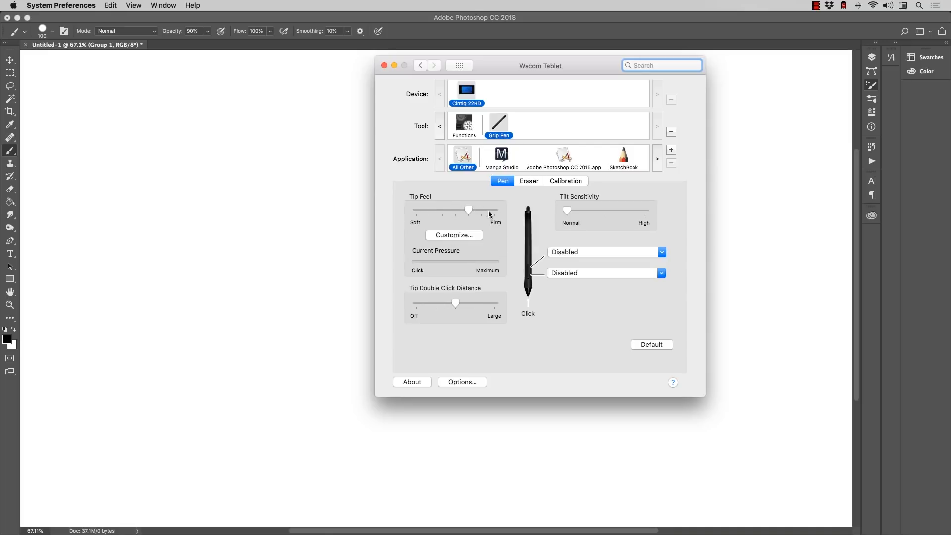
{"action": "left_click", "coordinate": [346, 204]}
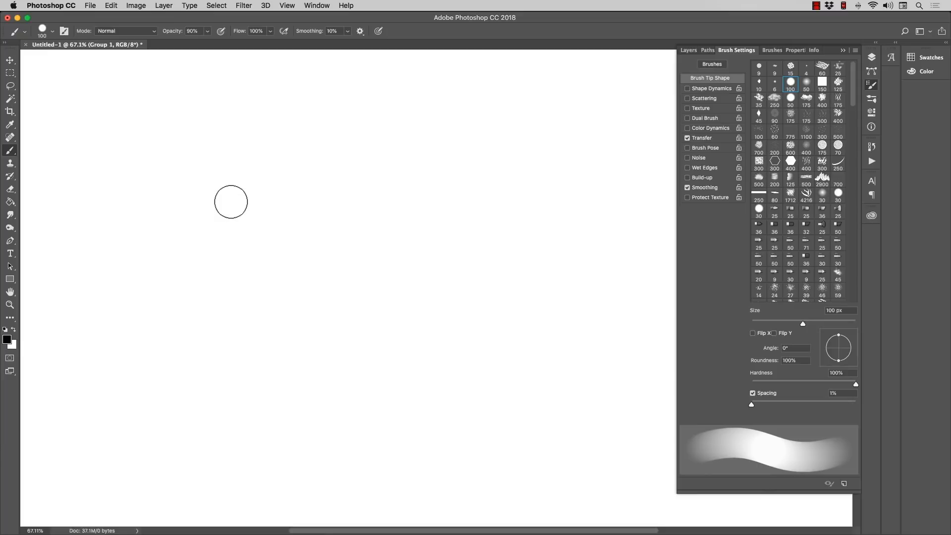
Step: Paint a long winding test stroke around the canvas with varying pen pressure and undo it
{"action": "mouse_move", "coordinate": [230, 201]}
{"action": "left_mouse_down"}
{"action": "mouse_move", "coordinate": [249, 197]}
{"action": "mouse_move", "coordinate": [265, 217]}
{"action": "mouse_move", "coordinate": [277, 277]}
{"action": "mouse_move", "coordinate": [301, 271]}
{"action": "mouse_move", "coordinate": [330, 245]}
{"action": "mouse_move", "coordinate": [359, 261]}
{"action": "mouse_move", "coordinate": [372, 290]}
{"action": "mouse_move", "coordinate": [403, 279]}
{"action": "mouse_move", "coordinate": [413, 295]}
{"action": "mouse_move", "coordinate": [407, 315]}
{"action": "mouse_move", "coordinate": [360, 356]}
{"action": "mouse_move", "coordinate": [368, 379]}
{"action": "mouse_move", "coordinate": [445, 379]}
{"action": "mouse_move", "coordinate": [489, 408]}
{"action": "mouse_move", "coordinate": [526, 370]}
{"action": "mouse_move", "coordinate": [515, 263]}
{"action": "mouse_move", "coordinate": [381, 208]}
{"action": "mouse_move", "coordinate": [297, 158]}
{"action": "mouse_move", "coordinate": [155, 179]}
{"action": "mouse_move", "coordinate": [161, 236]}
{"action": "mouse_move", "coordinate": [205, 276]}
{"action": "mouse_move", "coordinate": [185, 321]}
{"action": "mouse_move", "coordinate": [257, 353]}
{"action": "mouse_move", "coordinate": [278, 411]}
{"action": "mouse_move", "coordinate": [378, 444]}
{"action": "mouse_move", "coordinate": [437, 433]}
{"action": "mouse_move", "coordinate": [521, 462]}
{"action": "mouse_move", "coordinate": [556, 455]}
{"action": "mouse_move", "coordinate": [577, 432]}
{"action": "mouse_move", "coordinate": [583, 321]}
{"action": "mouse_move", "coordinate": [575, 285]}
{"action": "mouse_move", "coordinate": [540, 224]}
{"action": "mouse_move", "coordinate": [476, 181]}
{"action": "left_mouse_up"}
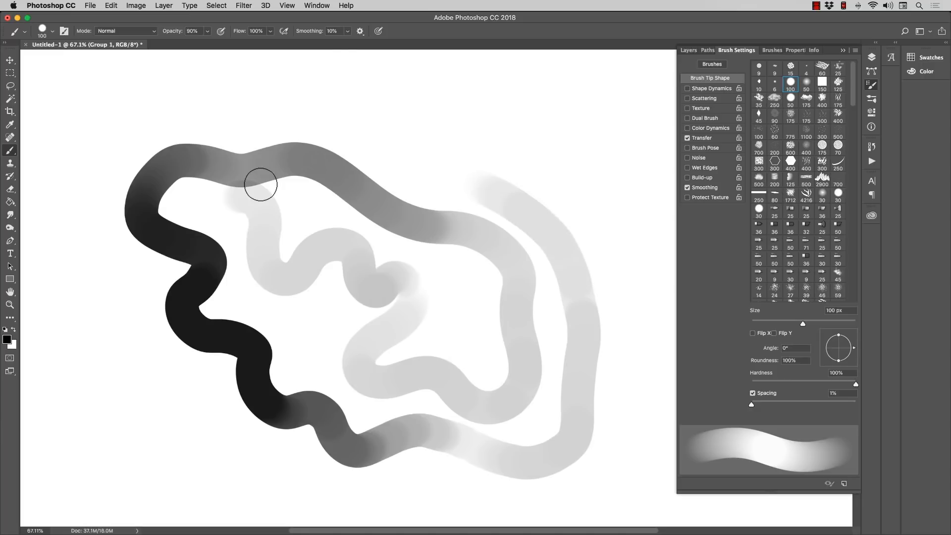
{"action": "key", "text": "super+alt+z"}
{"action": "key", "text": "super+alt+z"}
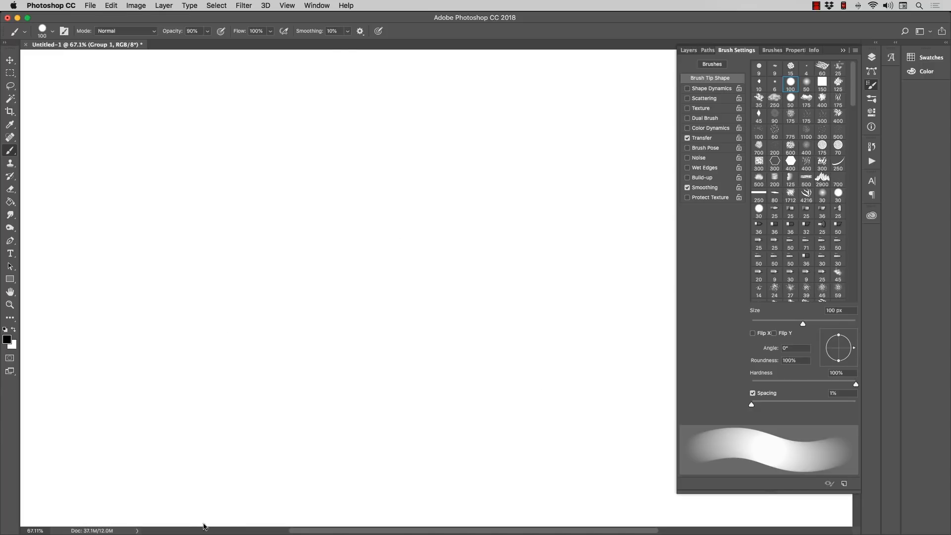
Step: Set the Grip Pen's tip feel to the firmest setting in the Wacom Tablet preferences, then paint and undo a looping test stroke in Photoshop
{"action": "mouse_move", "coordinate": [206, 533]}
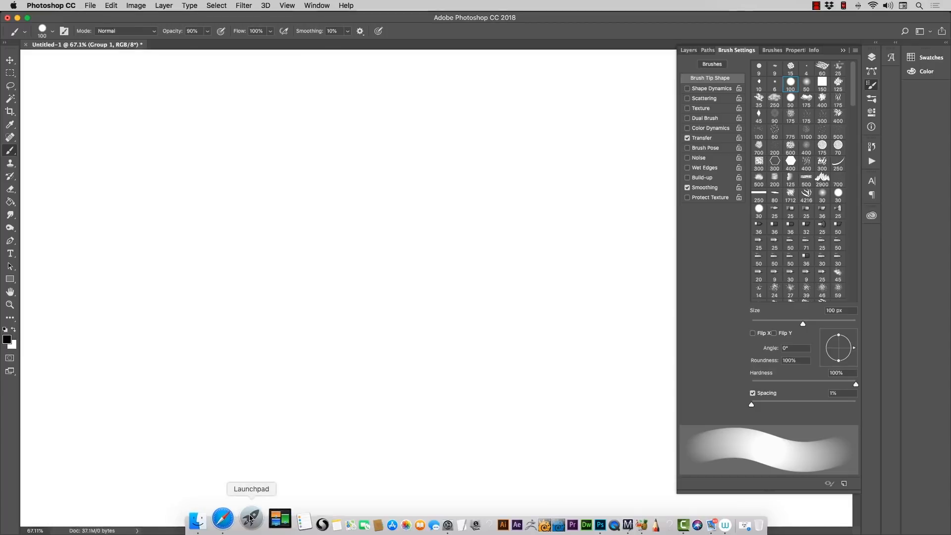
{"action": "left_click", "coordinate": [260, 490]}
{"action": "left_click", "coordinate": [155, 338]}
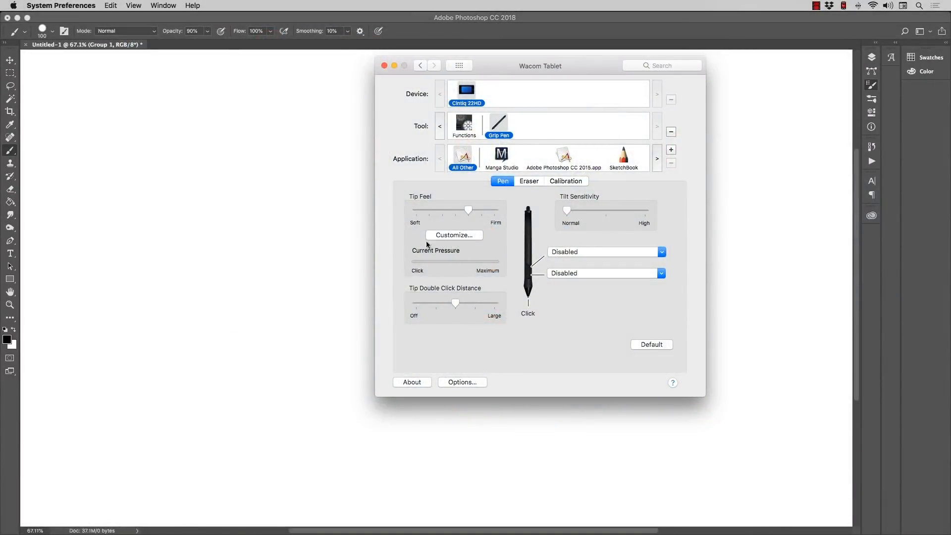
{"action": "left_click_drag", "start_coordinate": [481, 211], "coordinate": [494, 210]}
{"action": "left_click", "coordinate": [346, 203]}
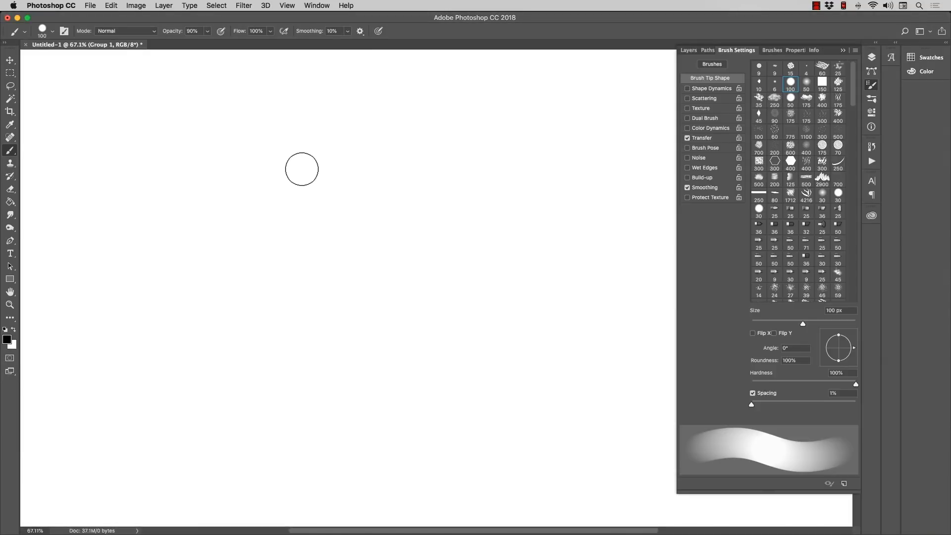
{"action": "mouse_move", "coordinate": [324, 171]}
{"action": "left_mouse_down"}
{"action": "mouse_move", "coordinate": [333, 206]}
{"action": "mouse_move", "coordinate": [299, 286]}
{"action": "mouse_move", "coordinate": [330, 318]}
{"action": "mouse_move", "coordinate": [371, 283]}
{"action": "mouse_move", "coordinate": [384, 220]}
{"action": "mouse_move", "coordinate": [448, 205]}
{"action": "mouse_move", "coordinate": [474, 267]}
{"action": "mouse_move", "coordinate": [408, 305]}
{"action": "mouse_move", "coordinate": [364, 254]}
{"action": "mouse_move", "coordinate": [346, 174]}
{"action": "mouse_move", "coordinate": [275, 173]}
{"action": "mouse_move", "coordinate": [267, 241]}
{"action": "mouse_move", "coordinate": [327, 267]}
{"action": "mouse_move", "coordinate": [402, 253]}
{"action": "mouse_move", "coordinate": [450, 280]}
{"action": "mouse_move", "coordinate": [417, 335]}
{"action": "mouse_move", "coordinate": [326, 323]}
{"action": "mouse_move", "coordinate": [265, 363]}
{"action": "mouse_move", "coordinate": [336, 412]}
{"action": "mouse_move", "coordinate": [465, 373]}
{"action": "mouse_move", "coordinate": [502, 250]}
{"action": "mouse_move", "coordinate": [399, 162]}
{"action": "mouse_move", "coordinate": [315, 115]}
{"action": "mouse_move", "coordinate": [197, 163]}
{"action": "mouse_move", "coordinate": [209, 276]}
{"action": "mouse_move", "coordinate": [134, 317]}
{"action": "left_mouse_up"}
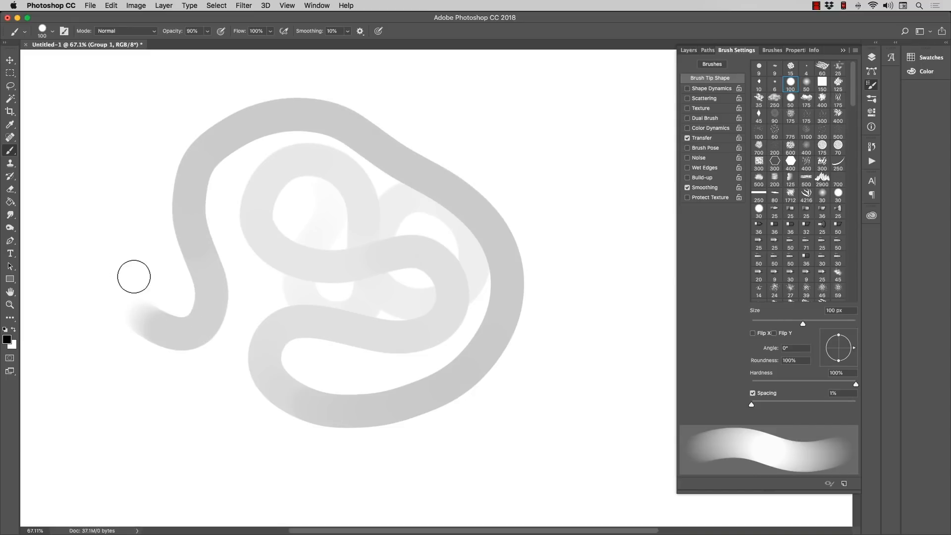
{"action": "key", "text": "super+z"}
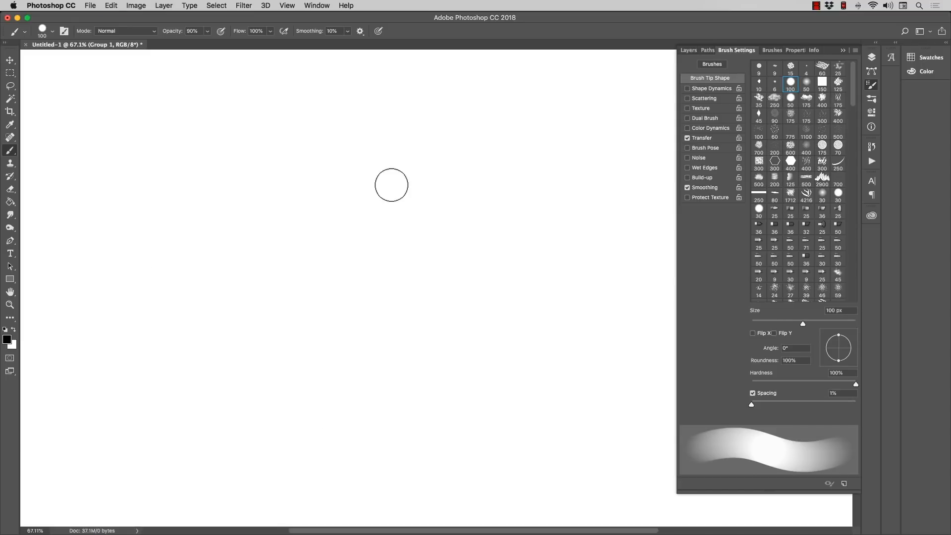
Step: Reduce the brush to 90 px and paint overlapping curved strokes side by side to build up a light-to-dark grey shape
{"action": "key", "text": "bracketleft"}
{"action": "mouse_move", "coordinate": [383, 148]}
{"action": "left_mouse_down"}
{"action": "mouse_move", "coordinate": [412, 185]}
{"action": "mouse_move", "coordinate": [446, 269]}
{"action": "mouse_move", "coordinate": [446, 329]}
{"action": "left_mouse_up"}
{"action": "mouse_move", "coordinate": [429, 248]}
{"action": "left_mouse_down"}
{"action": "mouse_move", "coordinate": [370, 166]}
{"action": "mouse_move", "coordinate": [431, 325]}
{"action": "mouse_move", "coordinate": [359, 150]}
{"action": "left_mouse_up"}
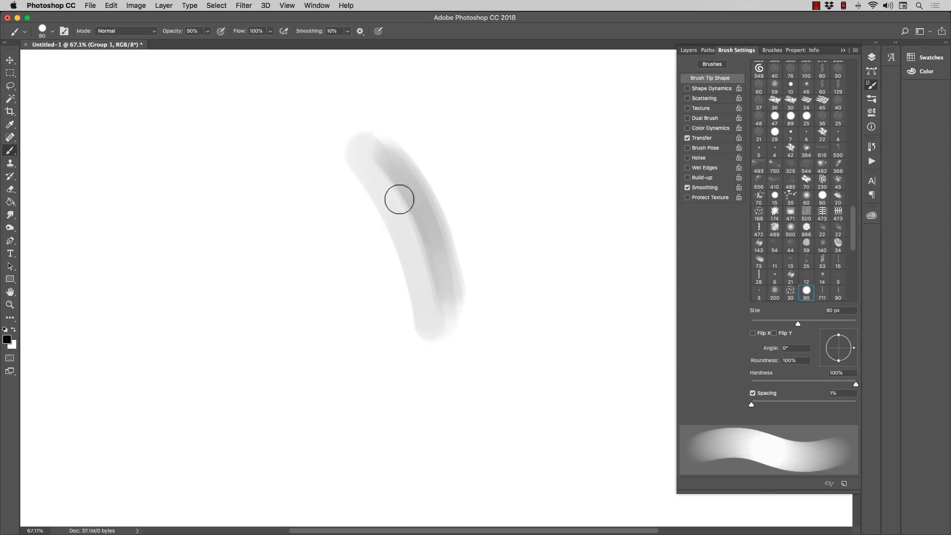
{"action": "mouse_move", "coordinate": [420, 275]}
{"action": "left_mouse_down"}
{"action": "mouse_move", "coordinate": [381, 162]}
{"action": "mouse_move", "coordinate": [449, 315]}
{"action": "mouse_move", "coordinate": [396, 160]}
{"action": "mouse_move", "coordinate": [426, 193]}
{"action": "mouse_move", "coordinate": [457, 284]}
{"action": "mouse_move", "coordinate": [382, 148]}
{"action": "mouse_move", "coordinate": [447, 316]}
{"action": "mouse_move", "coordinate": [398, 195]}
{"action": "mouse_move", "coordinate": [427, 330]}
{"action": "mouse_move", "coordinate": [351, 160]}
{"action": "mouse_move", "coordinate": [385, 251]}
{"action": "mouse_move", "coordinate": [408, 265]}
{"action": "mouse_move", "coordinate": [368, 163]}
{"action": "mouse_move", "coordinate": [429, 277]}
{"action": "mouse_move", "coordinate": [378, 174]}
{"action": "mouse_move", "coordinate": [423, 270]}
{"action": "mouse_move", "coordinate": [385, 169]}
{"action": "mouse_move", "coordinate": [454, 315]}
{"action": "mouse_move", "coordinate": [403, 169]}
{"action": "mouse_move", "coordinate": [431, 190]}
{"action": "mouse_move", "coordinate": [458, 296]}
{"action": "mouse_move", "coordinate": [386, 144]}
{"action": "left_mouse_up"}
{"action": "mouse_move", "coordinate": [433, 312]}
{"action": "left_mouse_down"}
{"action": "mouse_move", "coordinate": [383, 192]}
{"action": "mouse_move", "coordinate": [363, 183]}
{"action": "mouse_move", "coordinate": [403, 332]}
{"action": "mouse_move", "coordinate": [351, 201]}
{"action": "mouse_move", "coordinate": [365, 223]}
{"action": "left_mouse_up"}
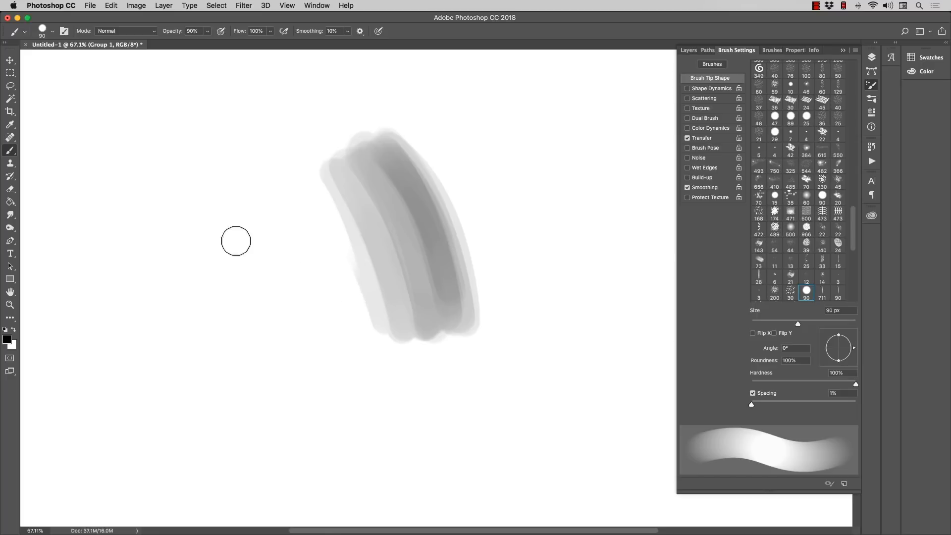
Step: Blend the grey strokes with the Smudge tool, then paint another 100 px brush stroke over the shape's darker side
{"action": "left_click", "coordinate": [10, 215]}
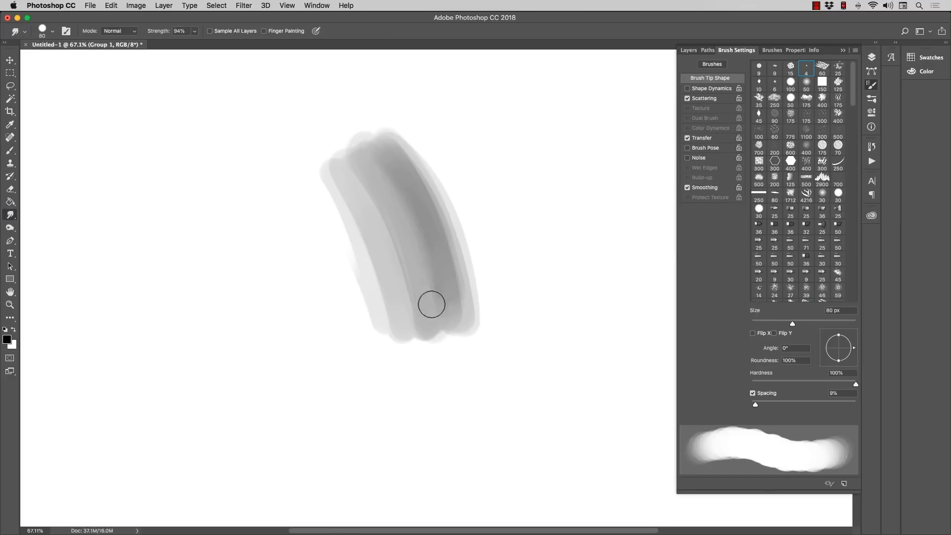
{"action": "mouse_move", "coordinate": [403, 282]}
{"action": "left_mouse_down"}
{"action": "mouse_move", "coordinate": [379, 153]}
{"action": "mouse_move", "coordinate": [452, 319]}
{"action": "mouse_move", "coordinate": [412, 181]}
{"action": "mouse_move", "coordinate": [448, 231]}
{"action": "mouse_move", "coordinate": [467, 287]}
{"action": "left_mouse_up"}
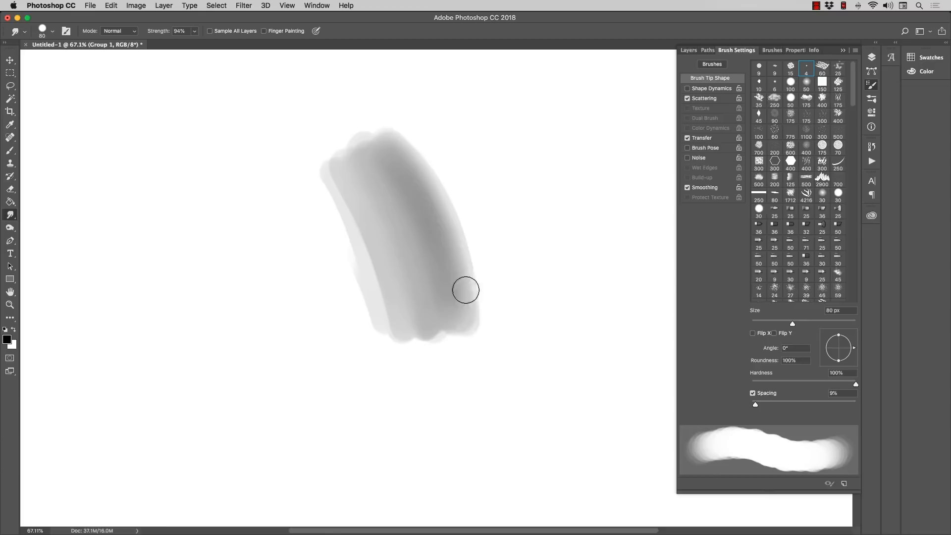
{"action": "left_click", "coordinate": [10, 153]}
{"action": "left_click_drag", "start_coordinate": [415, 165], "coordinate": [462, 268]}
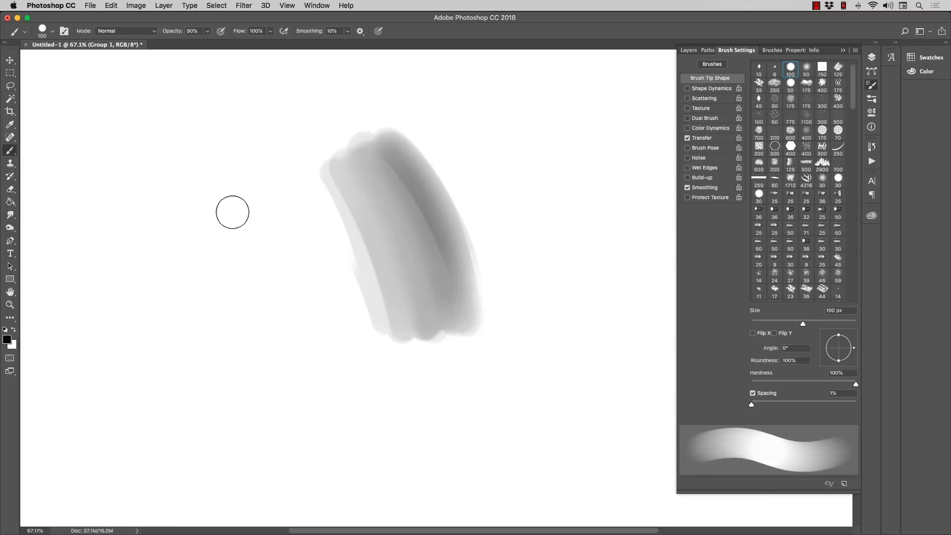
Step: Reduce the brush to 80 px, paint a dark wavy test stroke around the shaded shape and undo it
{"action": "key", "text": "bracketleft"}
{"action": "key", "text": "bracketleft"}
{"action": "mouse_move", "coordinate": [153, 276]}
{"action": "left_mouse_down"}
{"action": "mouse_move", "coordinate": [169, 240]}
{"action": "mouse_move", "coordinate": [213, 271]}
{"action": "mouse_move", "coordinate": [295, 364]}
{"action": "mouse_move", "coordinate": [379, 390]}
{"action": "mouse_move", "coordinate": [439, 439]}
{"action": "mouse_move", "coordinate": [529, 391]}
{"action": "mouse_move", "coordinate": [514, 265]}
{"action": "mouse_move", "coordinate": [521, 161]}
{"action": "left_mouse_up"}
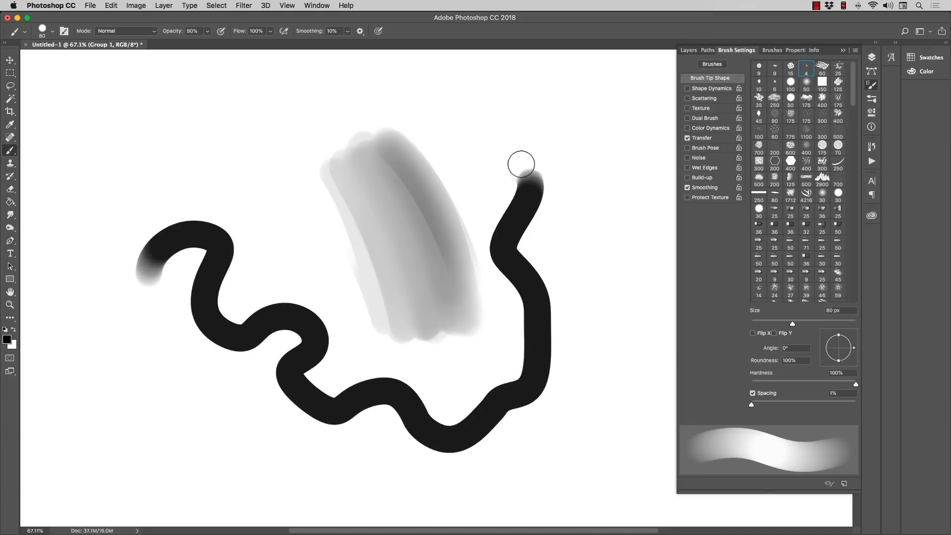
{"action": "key", "text": "super+z"}
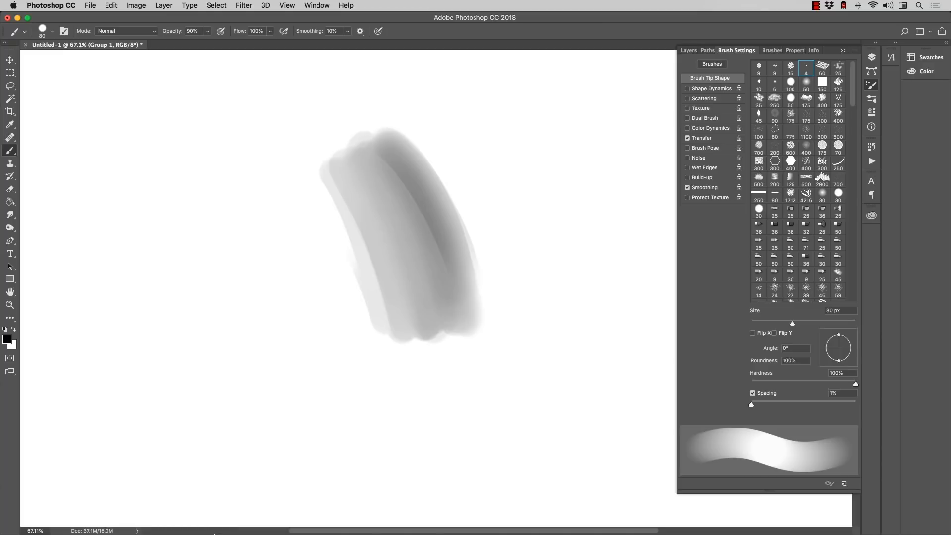
Step: Open the Wacom Tablet preferences, review the Grip Pen's tip feel and calibration settings, and close the window
{"action": "left_click", "coordinate": [252, 521]}
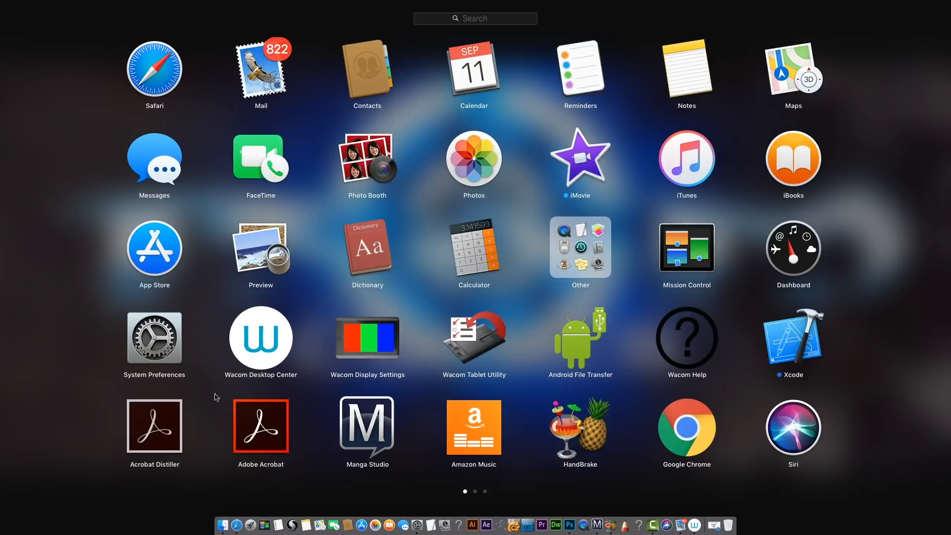
{"action": "left_click", "coordinate": [154, 350]}
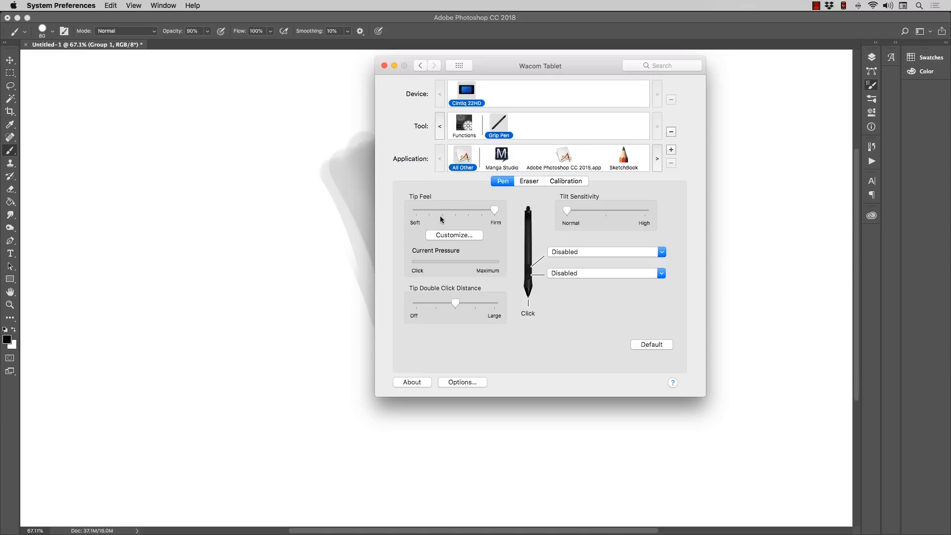
{"action": "left_click", "coordinate": [566, 181]}
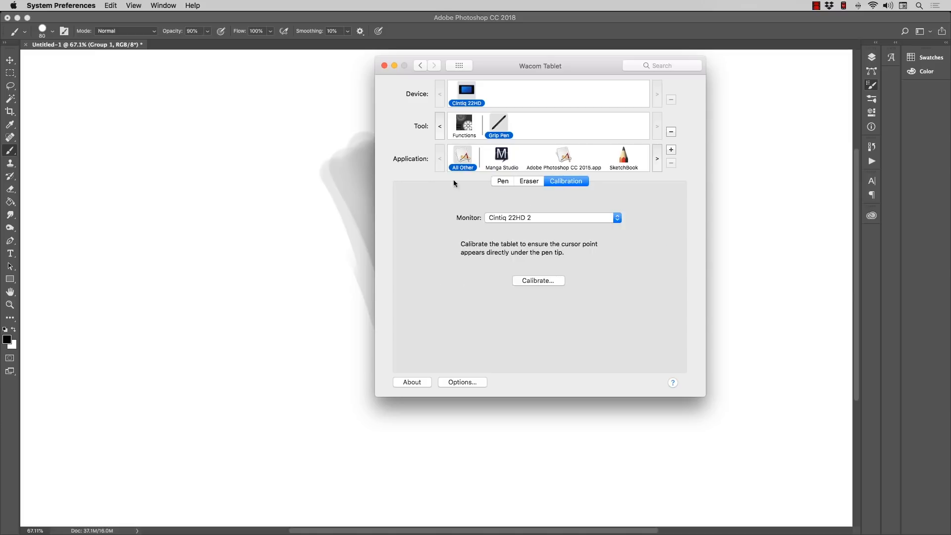
{"action": "left_click", "coordinate": [503, 181]}
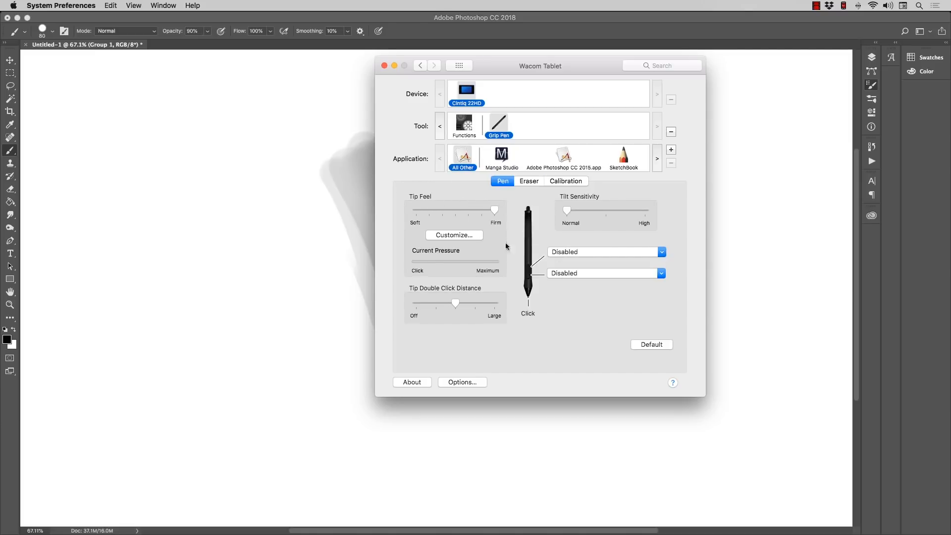
{"action": "left_click", "coordinate": [385, 66]}
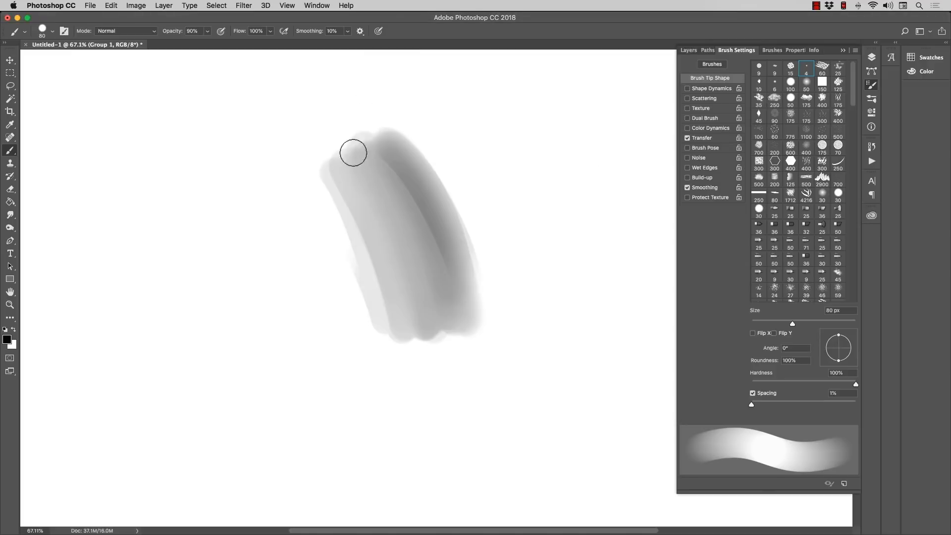
Step: Paint a light zigzag test stroke beside and below the shaded shape and undo it
{"action": "mouse_move", "coordinate": [296, 172]}
{"action": "left_mouse_down"}
{"action": "mouse_move", "coordinate": [312, 219]}
{"action": "mouse_move", "coordinate": [287, 241]}
{"action": "mouse_move", "coordinate": [269, 275]}
{"action": "mouse_move", "coordinate": [213, 314]}
{"action": "mouse_move", "coordinate": [210, 335]}
{"action": "mouse_move", "coordinate": [253, 338]}
{"action": "mouse_move", "coordinate": [275, 319]}
{"action": "mouse_move", "coordinate": [316, 327]}
{"action": "mouse_move", "coordinate": [393, 386]}
{"action": "mouse_move", "coordinate": [410, 387]}
{"action": "mouse_move", "coordinate": [432, 340]}
{"action": "left_mouse_up"}
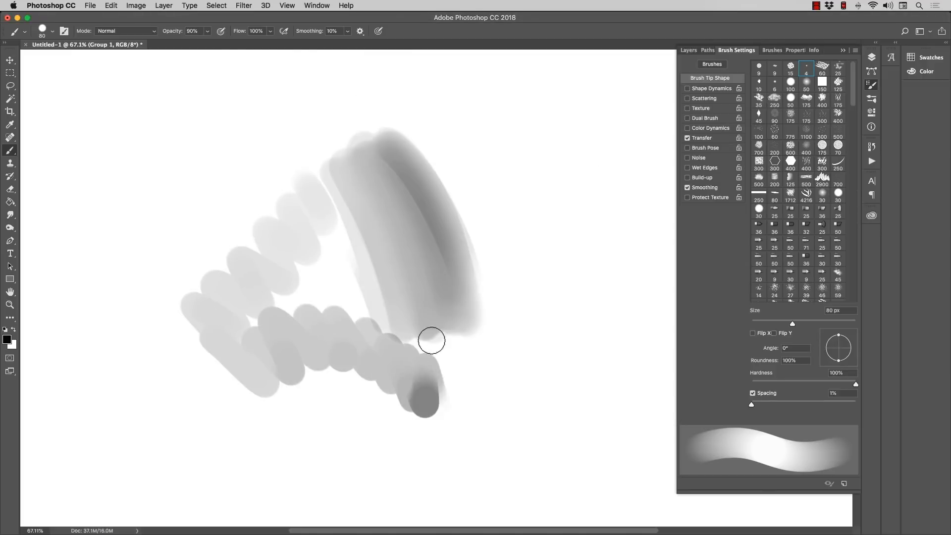
{"action": "key", "text": "super+z"}
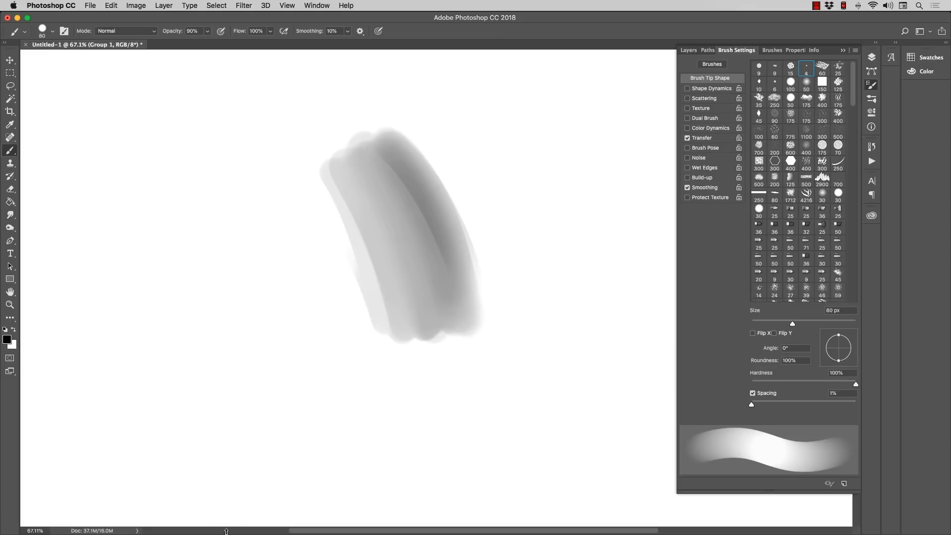
Step: Open the Wacom Tablet preferences, adjust the Grip Pen's tip feel to be softer than Firm, and return to the canvas
{"action": "left_click", "coordinate": [250, 524]}
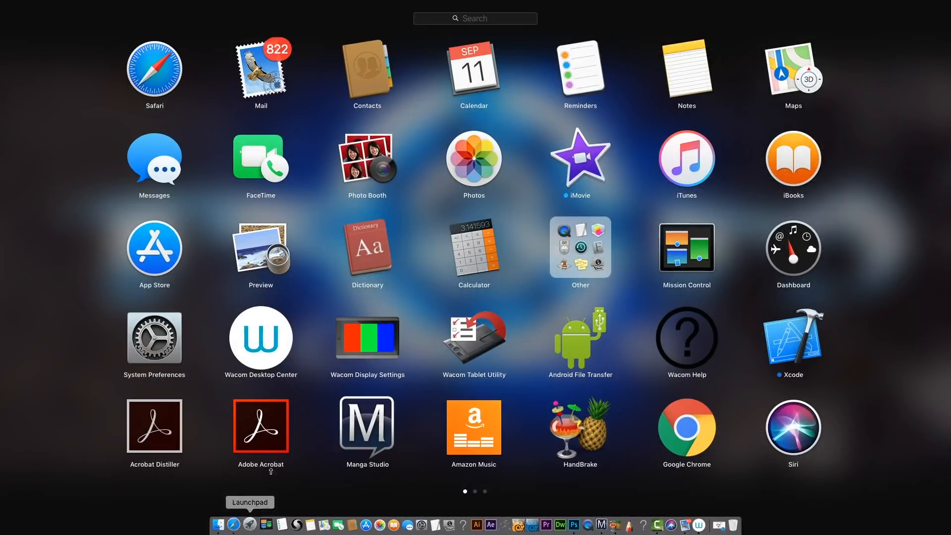
{"action": "left_click", "coordinate": [167, 343]}
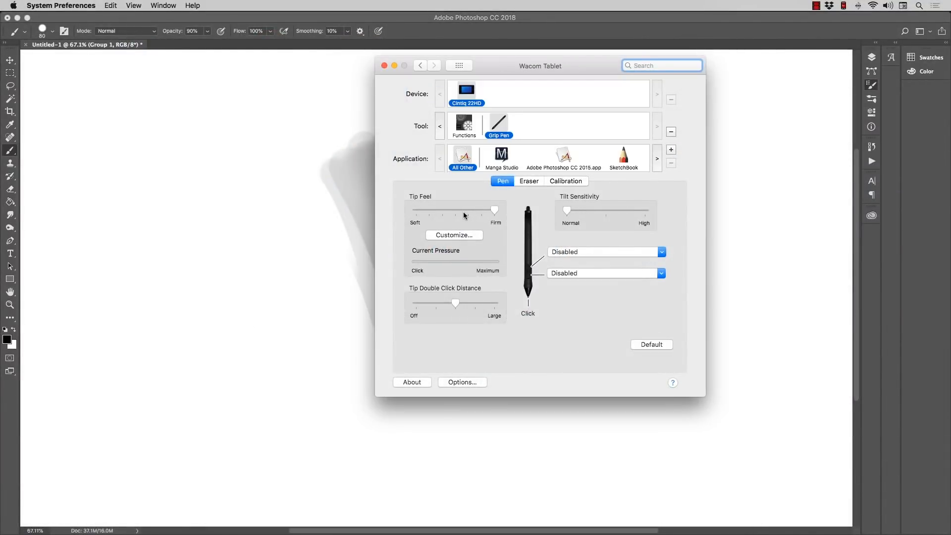
{"action": "left_click", "coordinate": [467, 210]}
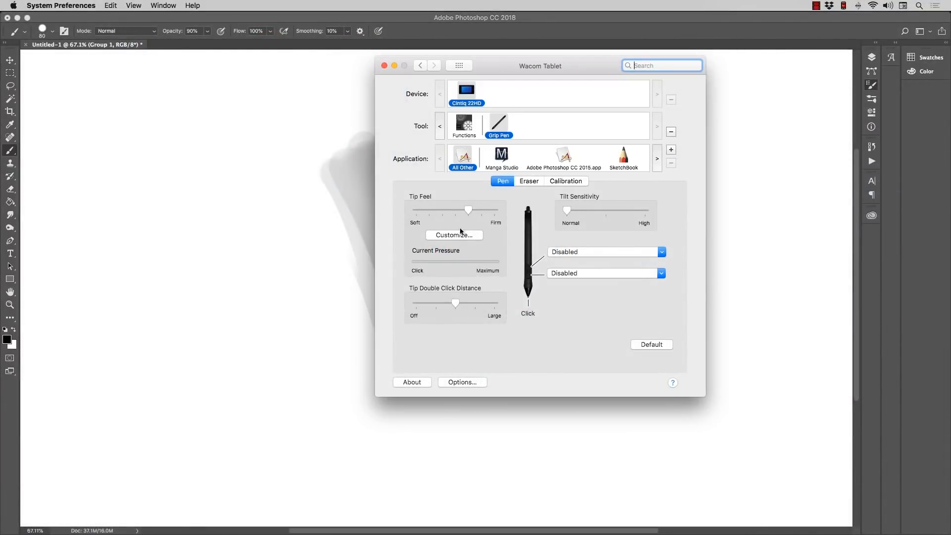
{"action": "left_click", "coordinate": [343, 256]}
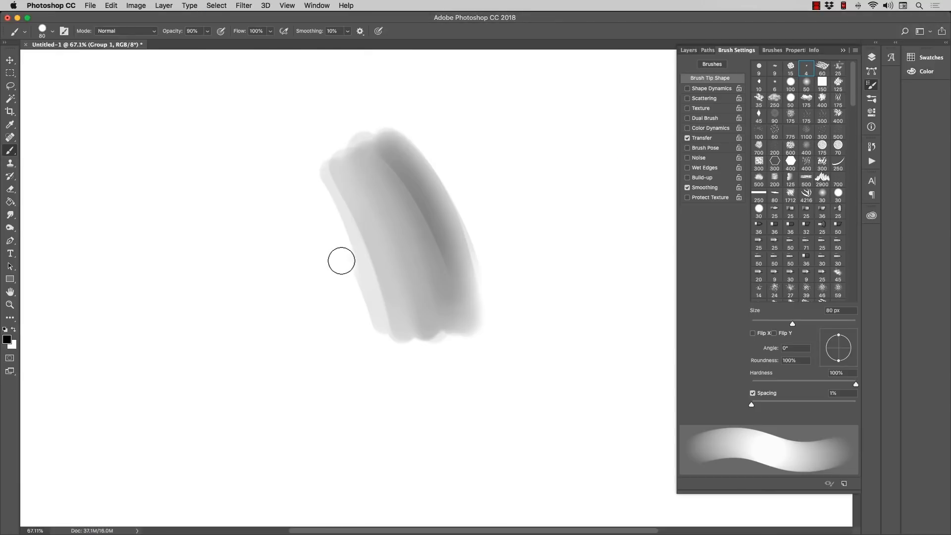
Step: Clear the shaded shape, then paint a patch of overlapping grey test strokes and cut it
{"action": "key", "text": "Delete"}
{"action": "mouse_move", "coordinate": [341, 166]}
{"action": "left_mouse_down"}
{"action": "mouse_move", "coordinate": [391, 263]}
{"action": "mouse_move", "coordinate": [317, 225]}
{"action": "mouse_move", "coordinate": [302, 236]}
{"action": "mouse_move", "coordinate": [386, 267]}
{"action": "mouse_move", "coordinate": [423, 294]}
{"action": "mouse_move", "coordinate": [361, 174]}
{"action": "left_mouse_up"}
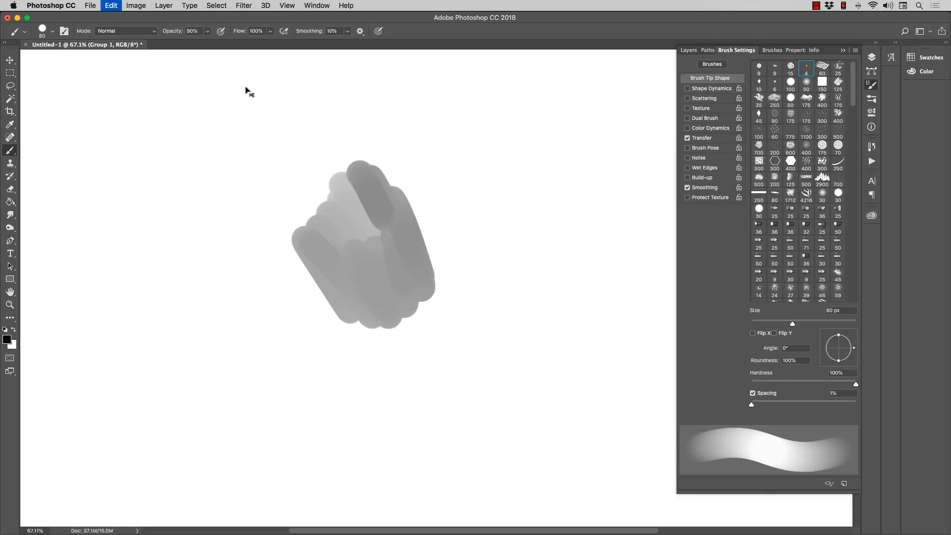
{"action": "key", "text": "super+x"}
Step: Set the brush opacity to 51%, paint test strokes on the blank canvas and undo them
{"action": "left_click", "coordinate": [207, 31]}
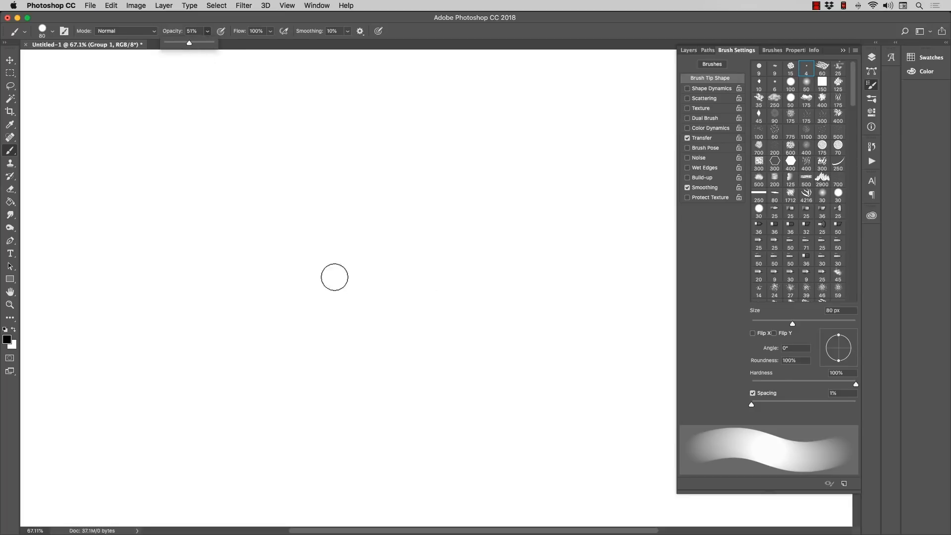
{"action": "mouse_move", "coordinate": [334, 277]}
{"action": "left_mouse_down"}
{"action": "mouse_move", "coordinate": [335, 246]}
{"action": "mouse_move", "coordinate": [358, 234]}
{"action": "mouse_move", "coordinate": [350, 260]}
{"action": "mouse_move", "coordinate": [364, 219]}
{"action": "mouse_move", "coordinate": [379, 229]}
{"action": "mouse_move", "coordinate": [383, 220]}
{"action": "mouse_move", "coordinate": [417, 247]}
{"action": "mouse_move", "coordinate": [404, 271]}
{"action": "mouse_move", "coordinate": [403, 315]}
{"action": "mouse_move", "coordinate": [403, 221]}
{"action": "mouse_move", "coordinate": [382, 228]}
{"action": "mouse_move", "coordinate": [364, 244]}
{"action": "mouse_move", "coordinate": [399, 244]}
{"action": "mouse_move", "coordinate": [453, 284]}
{"action": "mouse_move", "coordinate": [402, 274]}
{"action": "mouse_move", "coordinate": [440, 282]}
{"action": "mouse_move", "coordinate": [433, 288]}
{"action": "mouse_move", "coordinate": [397, 262]}
{"action": "mouse_move", "coordinate": [370, 211]}
{"action": "left_mouse_up"}
{"action": "key", "text": "alt+super+z"}
{"action": "key", "text": "alt+super+z"}
{"action": "key", "text": "alt+super+z"}
{"action": "key", "text": "alt+super+z"}
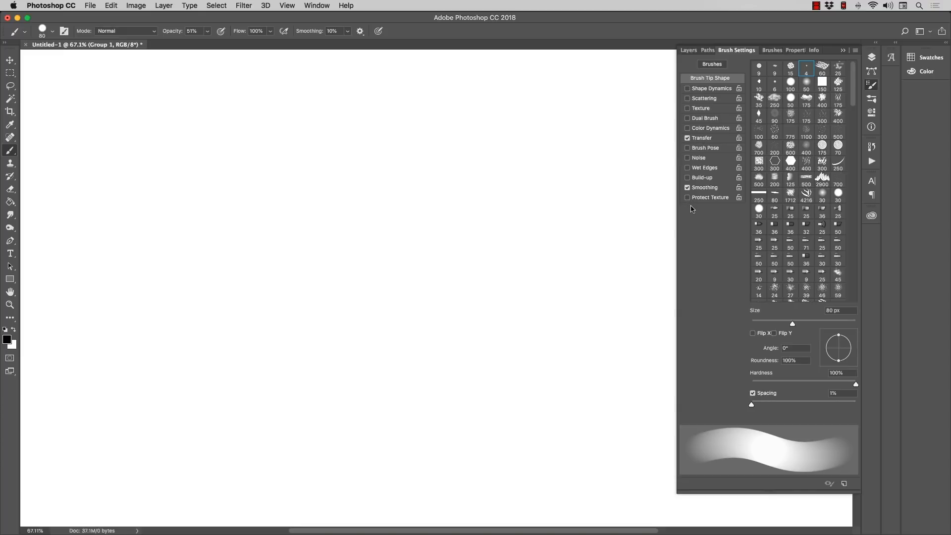
Step: Choose the 013 Smooth Blender brush from the RAM Paint Set, enlarge it and paint the first strokes near the canvas centre
{"action": "left_click", "coordinate": [51, 30]}
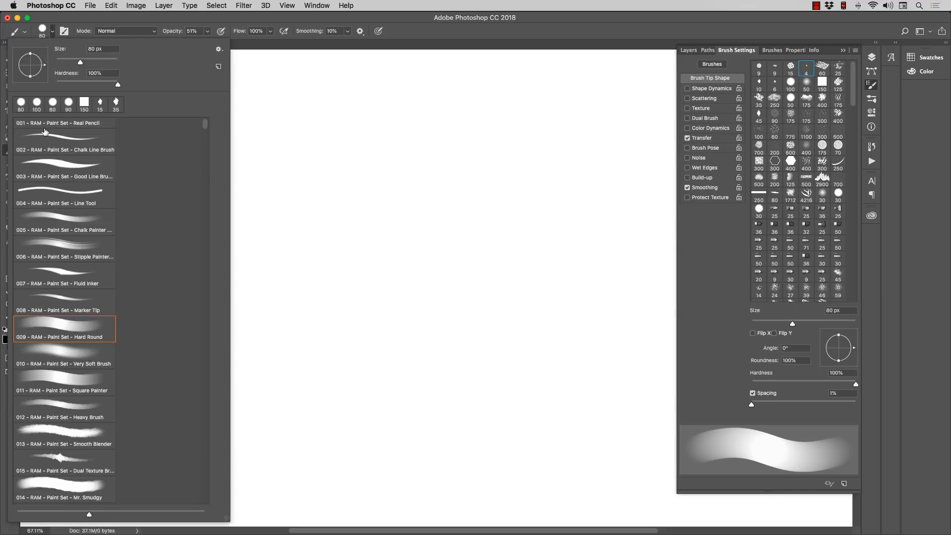
{"action": "left_click", "coordinate": [67, 430]}
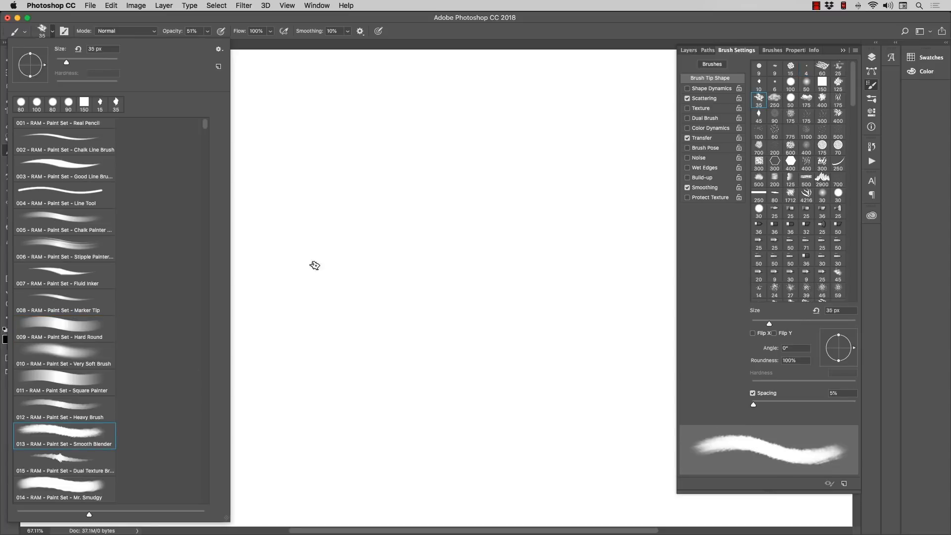
{"action": "left_click", "coordinate": [331, 239]}
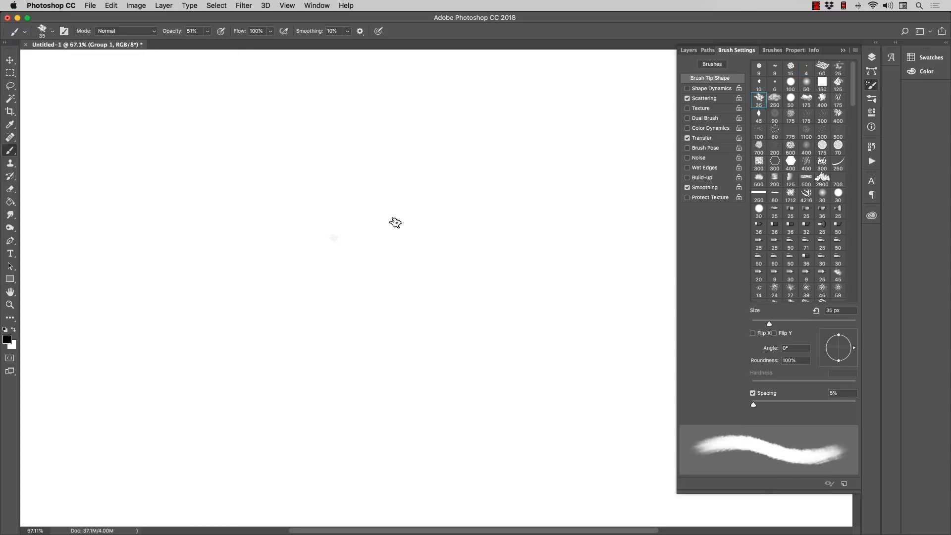
{"action": "key", "text": "]"}
{"action": "key", "text": "]"}
{"action": "key", "text": "]"}
{"action": "key", "text": "]"}
{"action": "key", "text": "]"}
{"action": "mouse_move", "coordinate": [368, 204]}
{"action": "left_mouse_down"}
{"action": "mouse_move", "coordinate": [424, 305]}
{"action": "mouse_move", "coordinate": [372, 205]}
{"action": "mouse_move", "coordinate": [427, 319]}
{"action": "mouse_move", "coordinate": [371, 204]}
{"action": "mouse_move", "coordinate": [433, 348]}
{"action": "mouse_move", "coordinate": [359, 196]}
{"action": "left_mouse_up"}
Step: Build up a thick, nearly black diagonal shape with rough edges, enlarging the brush in stages to 175 px
{"action": "key", "text": "]"}
{"action": "key", "text": "]"}
{"action": "key", "text": "]"}
{"action": "key", "text": "]"}
{"action": "mouse_move", "coordinate": [356, 193]}
{"action": "left_mouse_down"}
{"action": "mouse_move", "coordinate": [432, 353]}
{"action": "mouse_move", "coordinate": [385, 199]}
{"action": "mouse_move", "coordinate": [394, 196]}
{"action": "mouse_move", "coordinate": [447, 326]}
{"action": "mouse_move", "coordinate": [371, 188]}
{"action": "mouse_move", "coordinate": [445, 345]}
{"action": "mouse_move", "coordinate": [409, 240]}
{"action": "mouse_move", "coordinate": [342, 175]}
{"action": "mouse_move", "coordinate": [392, 264]}
{"action": "mouse_move", "coordinate": [408, 349]}
{"action": "mouse_move", "coordinate": [397, 259]}
{"action": "left_mouse_up"}
{"action": "key", "text": "]"}
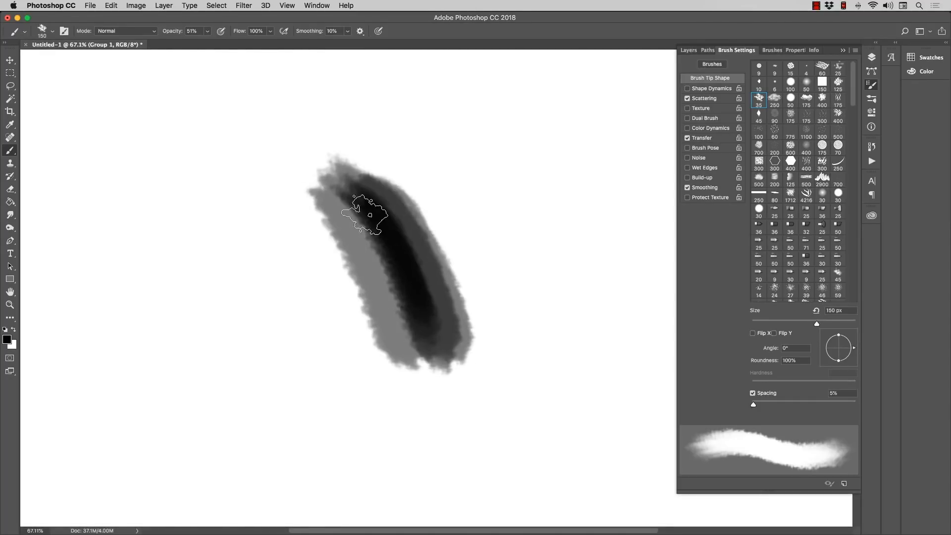
{"action": "mouse_move", "coordinate": [364, 214]}
{"action": "left_mouse_down"}
{"action": "mouse_move", "coordinate": [403, 318]}
{"action": "mouse_move", "coordinate": [351, 187]}
{"action": "mouse_move", "coordinate": [409, 187]}
{"action": "mouse_move", "coordinate": [383, 177]}
{"action": "mouse_move", "coordinate": [453, 318]}
{"action": "mouse_move", "coordinate": [395, 201]}
{"action": "mouse_move", "coordinate": [458, 268]}
{"action": "mouse_move", "coordinate": [361, 187]}
{"action": "mouse_move", "coordinate": [333, 147]}
{"action": "mouse_move", "coordinate": [329, 202]}
{"action": "mouse_move", "coordinate": [400, 331]}
{"action": "mouse_move", "coordinate": [464, 297]}
{"action": "mouse_move", "coordinate": [449, 348]}
{"action": "left_mouse_up"}
{"action": "key", "text": "bracketright"}
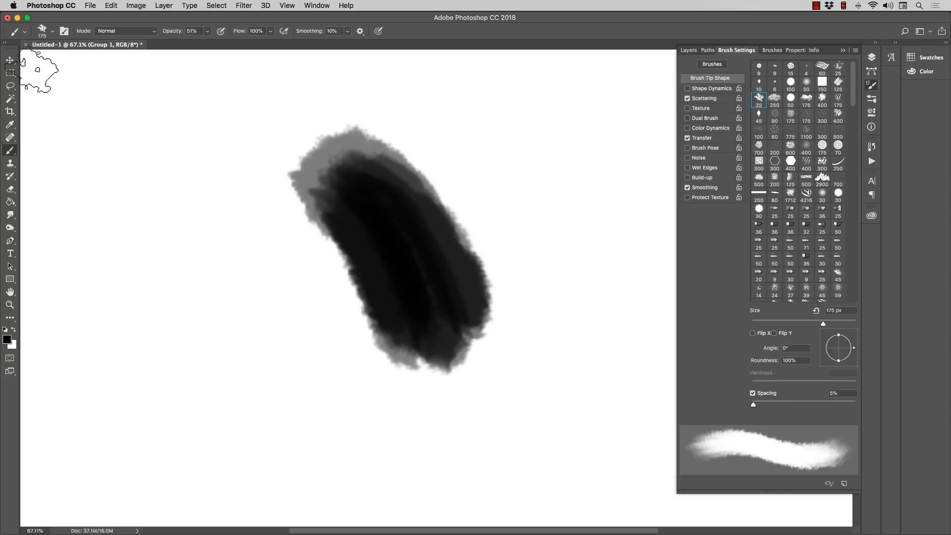
Step: Choose the 021 Rippled Glass brush, enlarge it to 250 px and paint a dark textured oval below and left of the black shape
{"action": "left_click", "coordinate": [52, 31]}
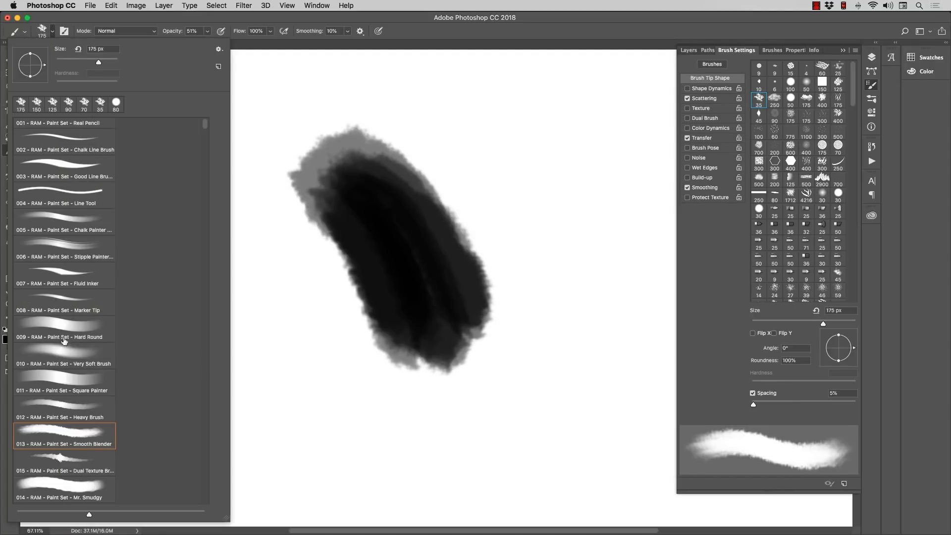
{"action": "left_click_drag", "start_coordinate": [206, 126], "coordinate": [207, 134]}
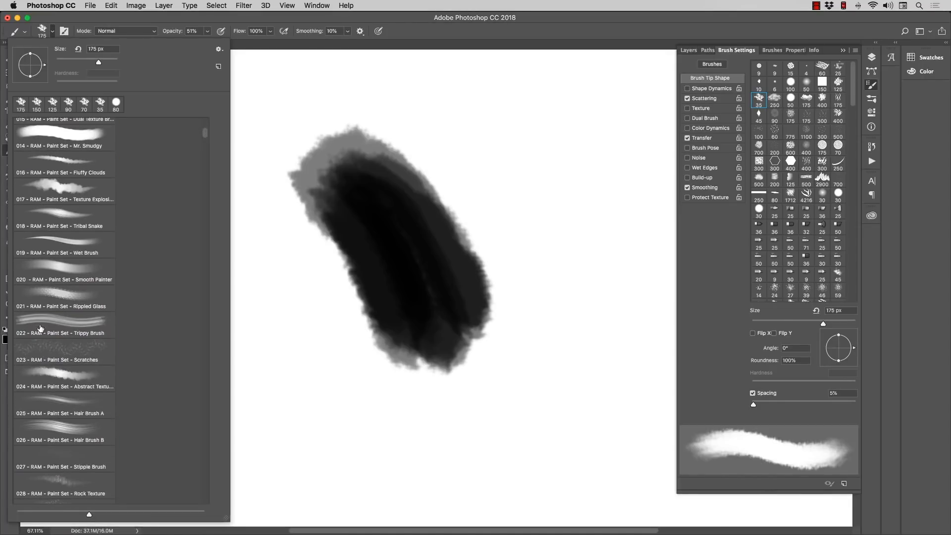
{"action": "left_click", "coordinate": [47, 308]}
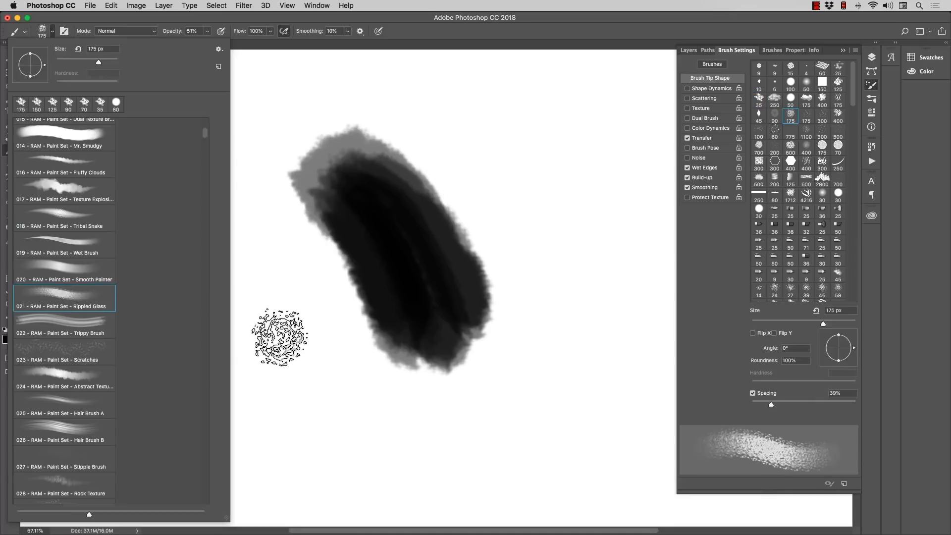
{"action": "left_click", "coordinate": [276, 340]}
{"action": "mouse_move", "coordinate": [276, 339]}
{"action": "left_mouse_down"}
{"action": "mouse_move", "coordinate": [277, 384]}
{"action": "mouse_move", "coordinate": [244, 328]}
{"action": "mouse_move", "coordinate": [273, 329]}
{"action": "mouse_move", "coordinate": [282, 358]}
{"action": "left_mouse_up"}
{"action": "key", "text": "bracketright"}
{"action": "key", "text": "bracketright"}
{"action": "mouse_move", "coordinate": [256, 328]}
{"action": "left_mouse_down"}
{"action": "mouse_move", "coordinate": [265, 390]}
{"action": "mouse_move", "coordinate": [222, 348]}
{"action": "mouse_move", "coordinate": [284, 364]}
{"action": "mouse_move", "coordinate": [302, 397]}
{"action": "mouse_move", "coordinate": [247, 383]}
{"action": "mouse_move", "coordinate": [209, 347]}
{"action": "mouse_move", "coordinate": [260, 342]}
{"action": "mouse_move", "coordinate": [261, 414]}
{"action": "mouse_move", "coordinate": [206, 348]}
{"action": "mouse_move", "coordinate": [231, 309]}
{"action": "mouse_move", "coordinate": [283, 315]}
{"action": "mouse_move", "coordinate": [311, 367]}
{"action": "mouse_move", "coordinate": [223, 348]}
{"action": "mouse_move", "coordinate": [237, 363]}
{"action": "mouse_move", "coordinate": [282, 385]}
{"action": "mouse_move", "coordinate": [265, 380]}
{"action": "mouse_move", "coordinate": [213, 304]}
{"action": "mouse_move", "coordinate": [259, 315]}
{"action": "mouse_move", "coordinate": [232, 346]}
{"action": "mouse_move", "coordinate": [209, 300]}
{"action": "mouse_move", "coordinate": [214, 346]}
{"action": "mouse_move", "coordinate": [274, 385]}
{"action": "mouse_move", "coordinate": [263, 312]}
{"action": "mouse_move", "coordinate": [230, 304]}
{"action": "left_mouse_up"}
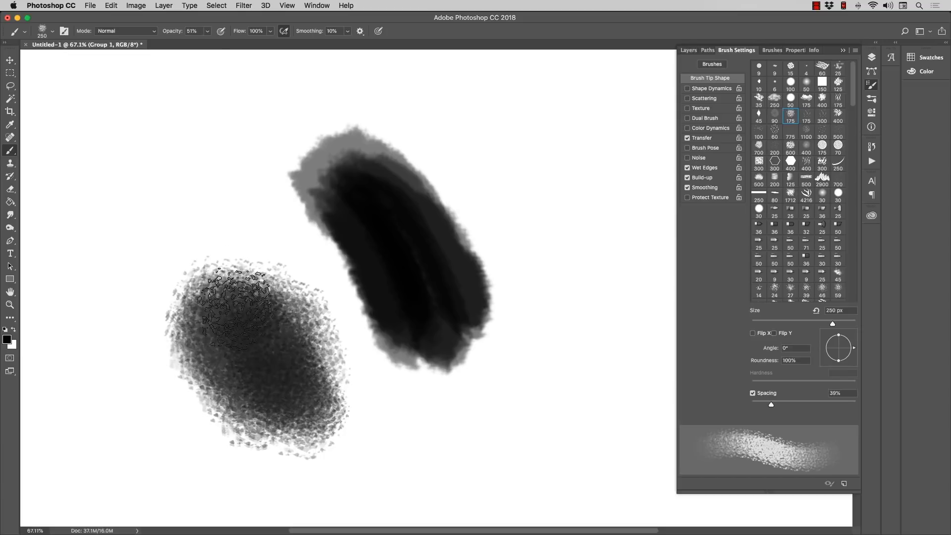
Step: Preview the Texture option on the Rippled Glass brush, turn it back off and return to the brush tip shape settings
{"action": "left_click", "coordinate": [700, 109]}
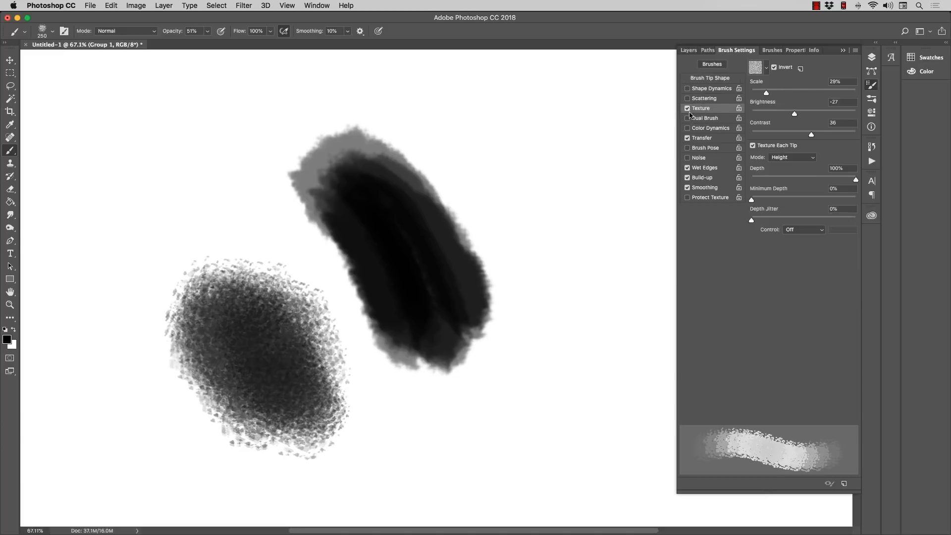
{"action": "left_click", "coordinate": [688, 108]}
{"action": "left_click", "coordinate": [699, 110]}
{"action": "left_click", "coordinate": [689, 109]}
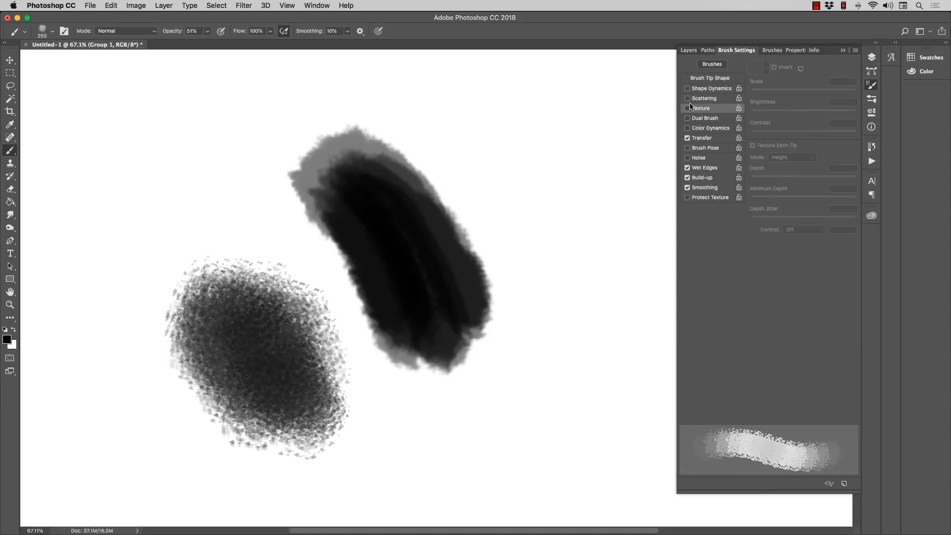
{"action": "left_click", "coordinate": [702, 79]}
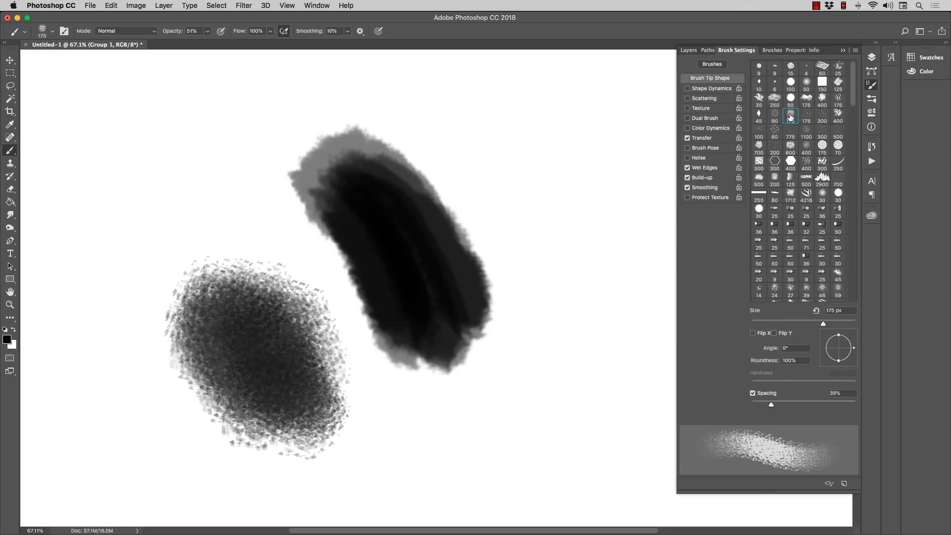
Step: Enlarge the Rippled Glass brush to 500 px and stamp a grey speckled circle right of the black shape
{"action": "key", "text": "bracketright"}
{"action": "key", "text": "bracketright"}
{"action": "key", "text": "bracketright"}
{"action": "key", "text": "bracketright"}
{"action": "key", "text": "bracketright"}
{"action": "key", "text": "bracketright"}
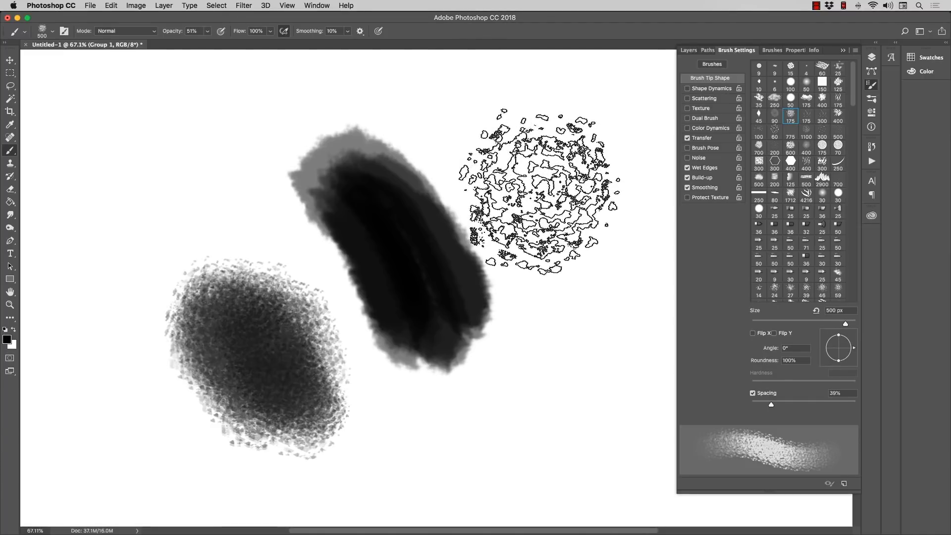
{"action": "left_click_drag", "start_coordinate": [555, 199], "coordinate": [577, 194]}
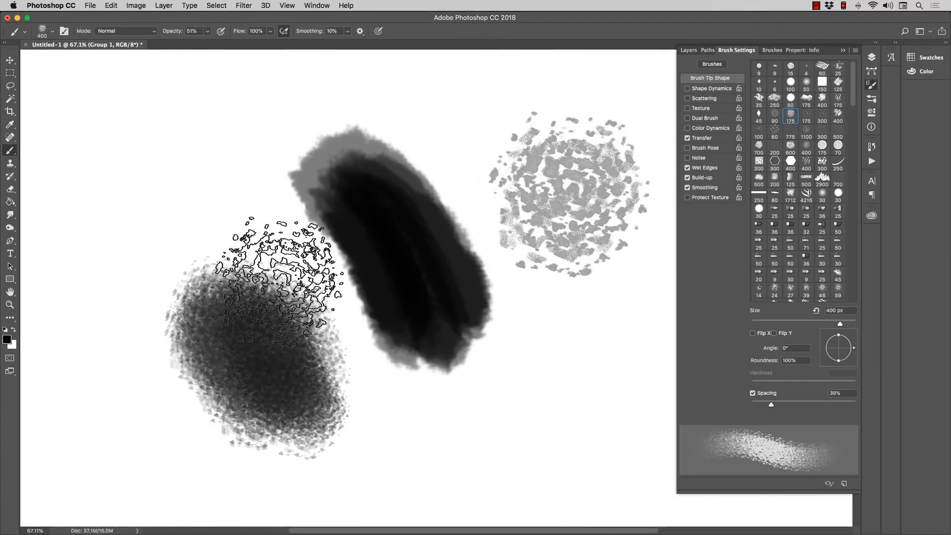
Step: Paint a wide, lighter textured area around the dark oval with a 400 px brush, then darken the oval at 300 px
{"action": "key", "text": "bracketleft"}
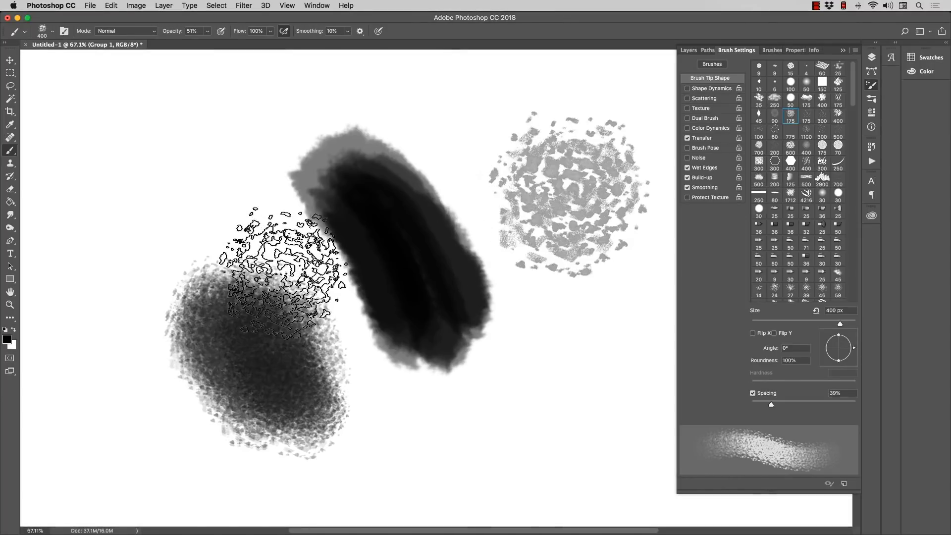
{"action": "mouse_move", "coordinate": [285, 272]}
{"action": "left_mouse_down"}
{"action": "mouse_move", "coordinate": [212, 208]}
{"action": "mouse_move", "coordinate": [202, 261]}
{"action": "mouse_move", "coordinate": [171, 219]}
{"action": "mouse_move", "coordinate": [254, 226]}
{"action": "mouse_move", "coordinate": [182, 269]}
{"action": "mouse_move", "coordinate": [159, 183]}
{"action": "mouse_move", "coordinate": [220, 149]}
{"action": "mouse_move", "coordinate": [196, 189]}
{"action": "mouse_move", "coordinate": [145, 216]}
{"action": "mouse_move", "coordinate": [155, 205]}
{"action": "mouse_move", "coordinate": [252, 207]}
{"action": "mouse_move", "coordinate": [249, 251]}
{"action": "mouse_move", "coordinate": [251, 236]}
{"action": "mouse_move", "coordinate": [145, 297]}
{"action": "mouse_move", "coordinate": [194, 297]}
{"action": "mouse_move", "coordinate": [174, 276]}
{"action": "mouse_move", "coordinate": [268, 250]}
{"action": "mouse_move", "coordinate": [225, 281]}
{"action": "mouse_move", "coordinate": [158, 359]}
{"action": "mouse_move", "coordinate": [254, 410]}
{"action": "mouse_move", "coordinate": [336, 385]}
{"action": "mouse_move", "coordinate": [352, 348]}
{"action": "mouse_move", "coordinate": [278, 301]}
{"action": "left_mouse_up"}
{"action": "key", "text": "bracketleft"}
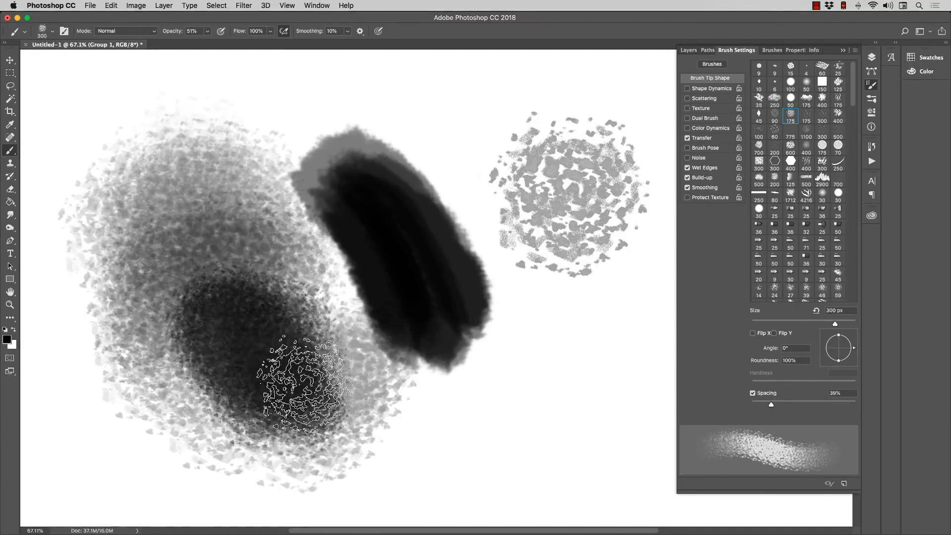
{"action": "left_click", "coordinate": [158, 336]}
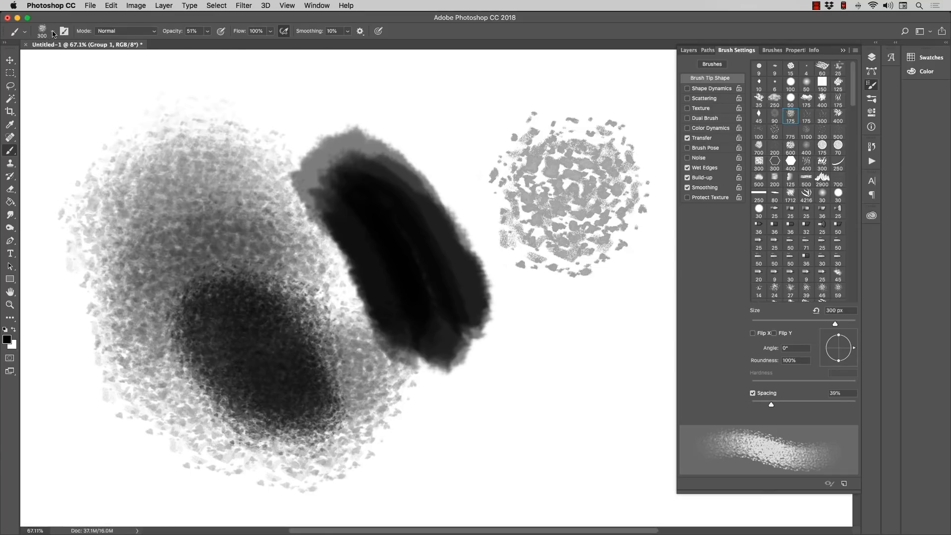
Step: Choose the 026 Hair Brush B preset, enlarge it and paint a hair-like diagonal stroke beside the black shape
{"action": "left_click", "coordinate": [52, 31]}
{"action": "left_click", "coordinate": [56, 406]}
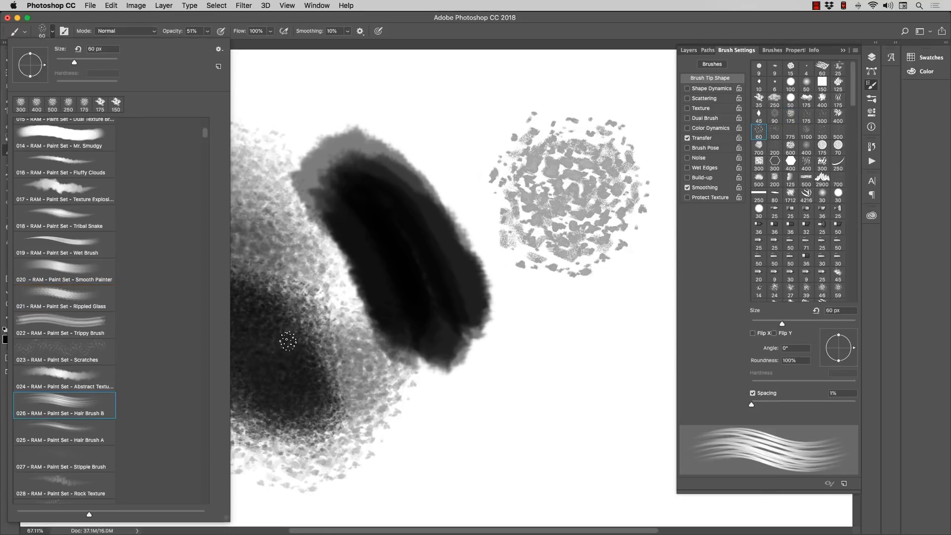
{"action": "left_click", "coordinate": [289, 332]}
{"action": "key", "text": "bracketright"}
{"action": "key", "text": "bracketright"}
{"action": "left_click_drag", "start_coordinate": [412, 110], "coordinate": [510, 286]}
Step: Enlarge the hair brush up to 200 px and paint long diagonal strands between the black shape and the speckled circle
{"action": "key", "text": "bracketright"}
{"action": "key", "text": "bracketright"}
{"action": "key", "text": "bracketleft"}
{"action": "left_click_drag", "start_coordinate": [406, 93], "coordinate": [527, 352]}
{"action": "left_click_drag", "start_coordinate": [434, 144], "coordinate": [541, 391]}
{"action": "key", "text": "bracketright"}
{"action": "key", "text": "bracketright"}
{"action": "mouse_move", "coordinate": [467, 188]}
{"action": "left_mouse_down"}
{"action": "mouse_move", "coordinate": [550, 416]}
{"action": "mouse_move", "coordinate": [615, 426]}
{"action": "left_mouse_up"}
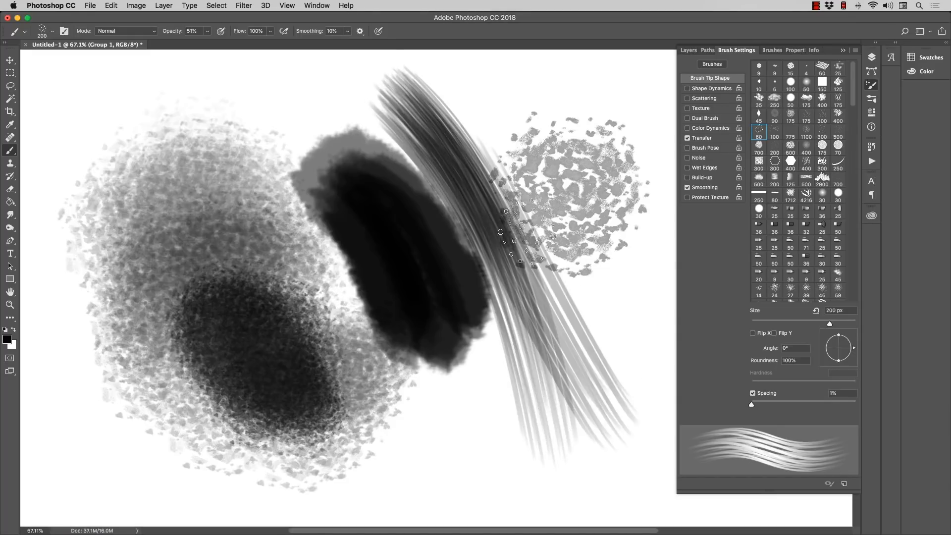
Step: Layer more 200 px strands over the lower half of the hair bundle to make it denser and darker
{"action": "mouse_move", "coordinate": [503, 196]}
{"action": "left_mouse_down"}
{"action": "mouse_move", "coordinate": [629, 402]}
{"action": "mouse_move", "coordinate": [595, 387]}
{"action": "left_mouse_up"}
{"action": "left_click_drag", "start_coordinate": [497, 218], "coordinate": [567, 417]}
{"action": "left_click_drag", "start_coordinate": [501, 237], "coordinate": [593, 436]}
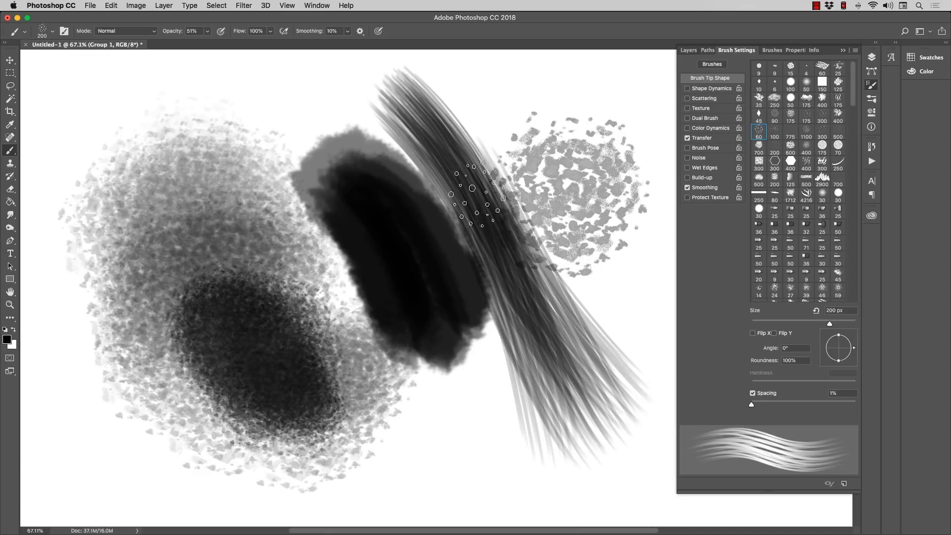
{"action": "left_click_drag", "start_coordinate": [480, 212], "coordinate": [617, 401]}
Step: Reduce the hair brush to 150 px and add diagonal strands across the speckled circle's left edge
{"action": "key", "text": "bracketleft"}
{"action": "mouse_move", "coordinate": [503, 189]}
{"action": "left_mouse_down"}
{"action": "mouse_move", "coordinate": [620, 379]}
{"action": "mouse_move", "coordinate": [630, 364]}
{"action": "left_mouse_up"}
{"action": "key", "text": "bracketleft"}
{"action": "left_click_drag", "start_coordinate": [488, 151], "coordinate": [637, 371]}
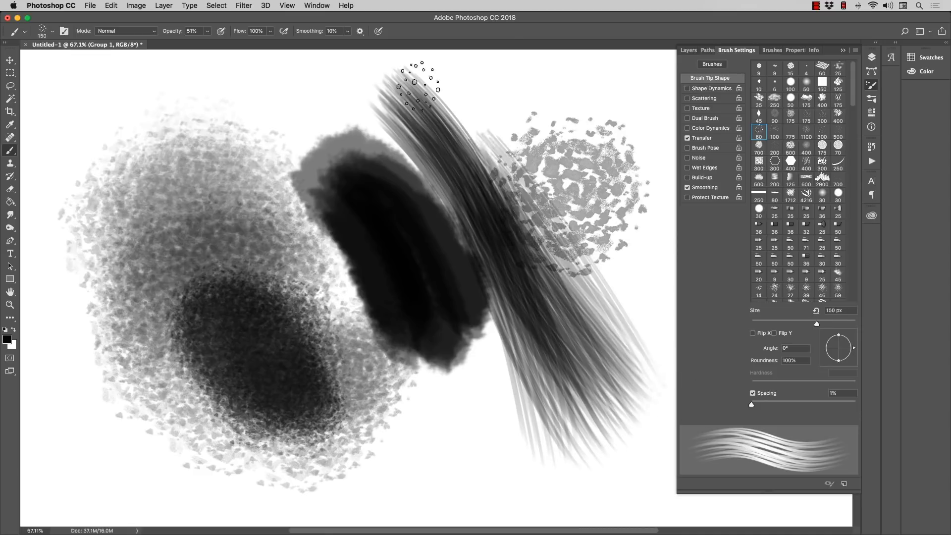
Step: Paint 150 px strands along the full hair bundle and extend its lower end beneath the black shape
{"action": "mouse_move", "coordinate": [431, 92]}
{"action": "left_mouse_down"}
{"action": "mouse_move", "coordinate": [590, 292]}
{"action": "mouse_move", "coordinate": [598, 418]}
{"action": "left_mouse_up"}
{"action": "left_click_drag", "start_coordinate": [454, 208], "coordinate": [556, 465]}
{"action": "left_click_drag", "start_coordinate": [495, 297], "coordinate": [610, 479]}
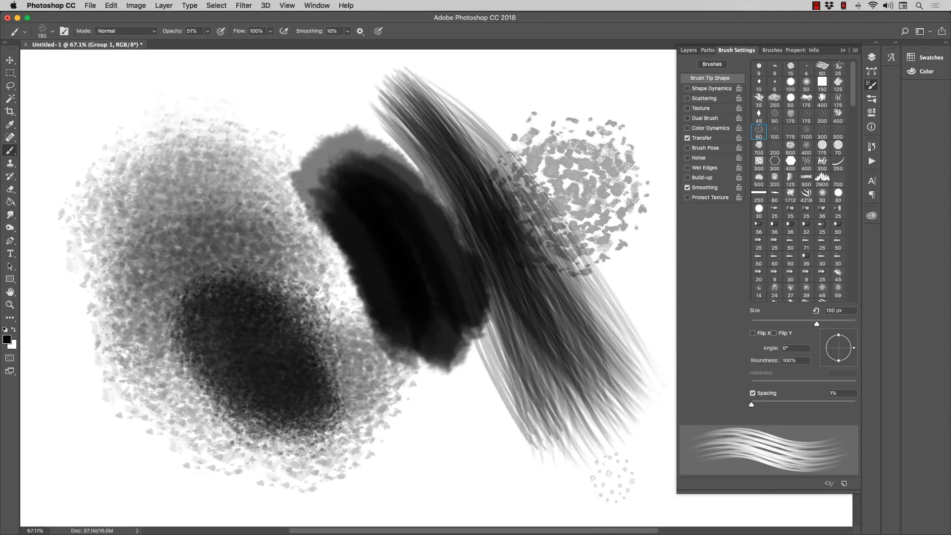
{"action": "left_click_drag", "start_coordinate": [488, 337], "coordinate": [590, 453]}
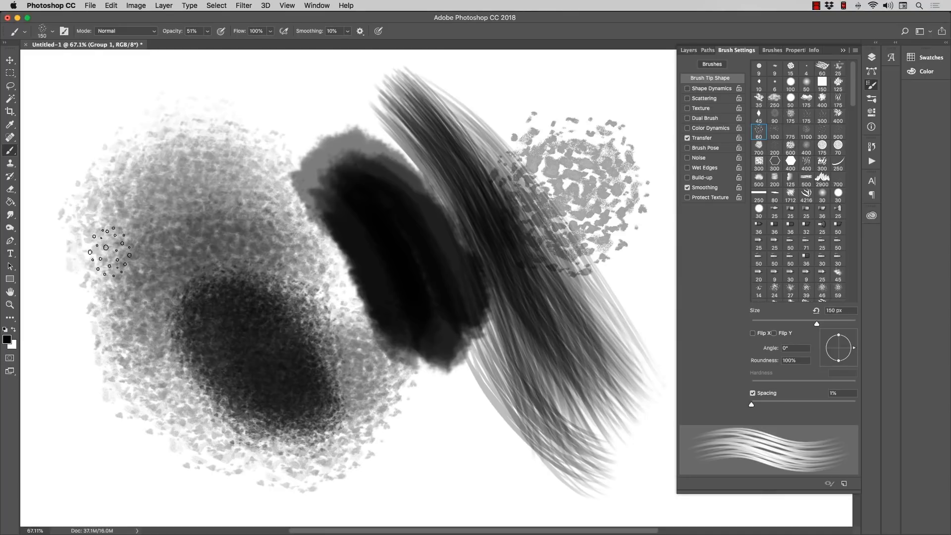